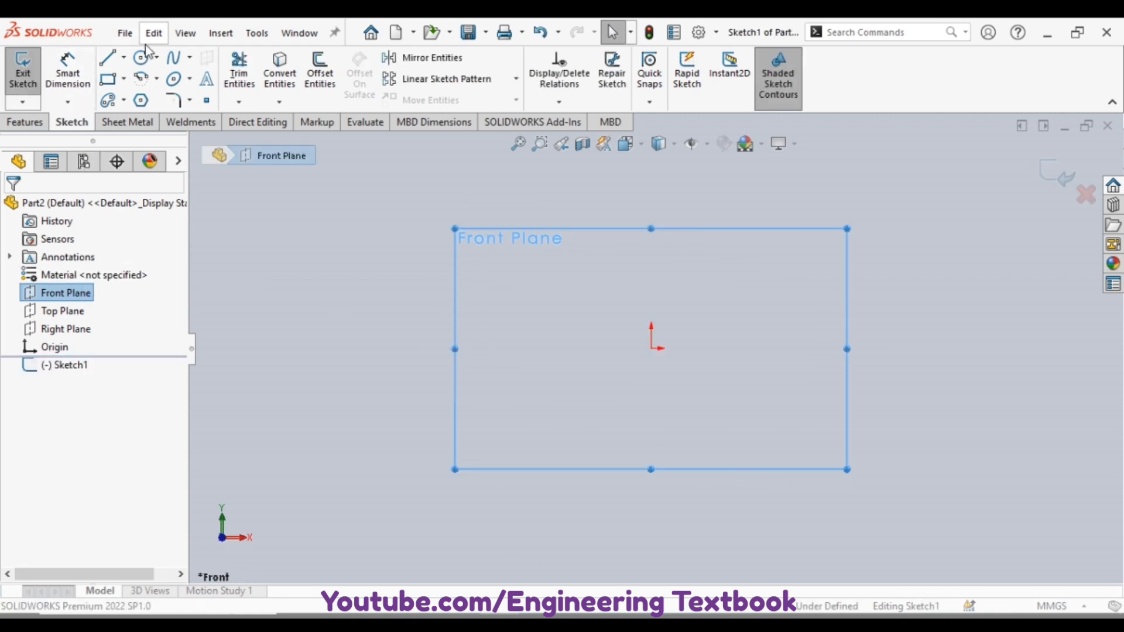
pyautogui.click(125, 57)
pyautogui.click(147, 95)
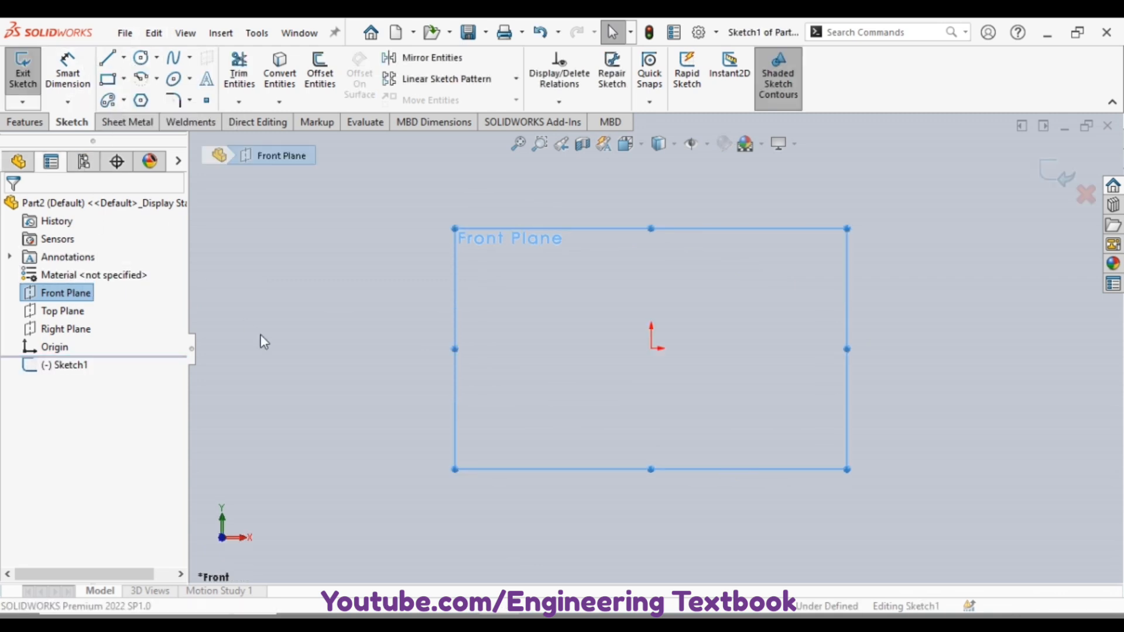
pyautogui.click(281, 340)
pyautogui.click(650, 347)
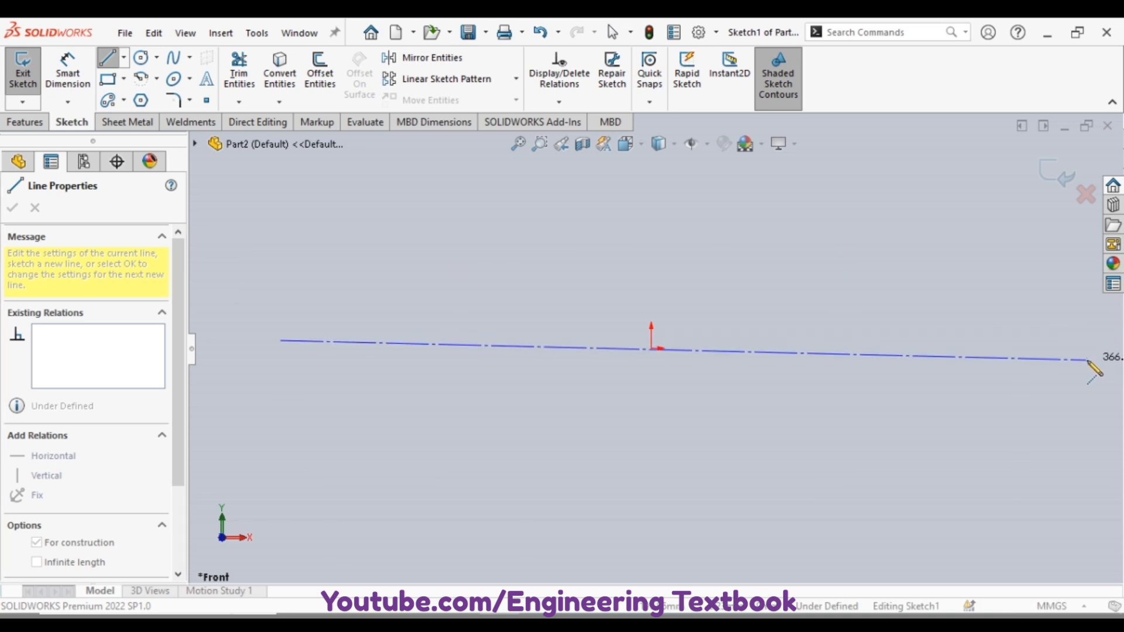
pyautogui.press('Escape')
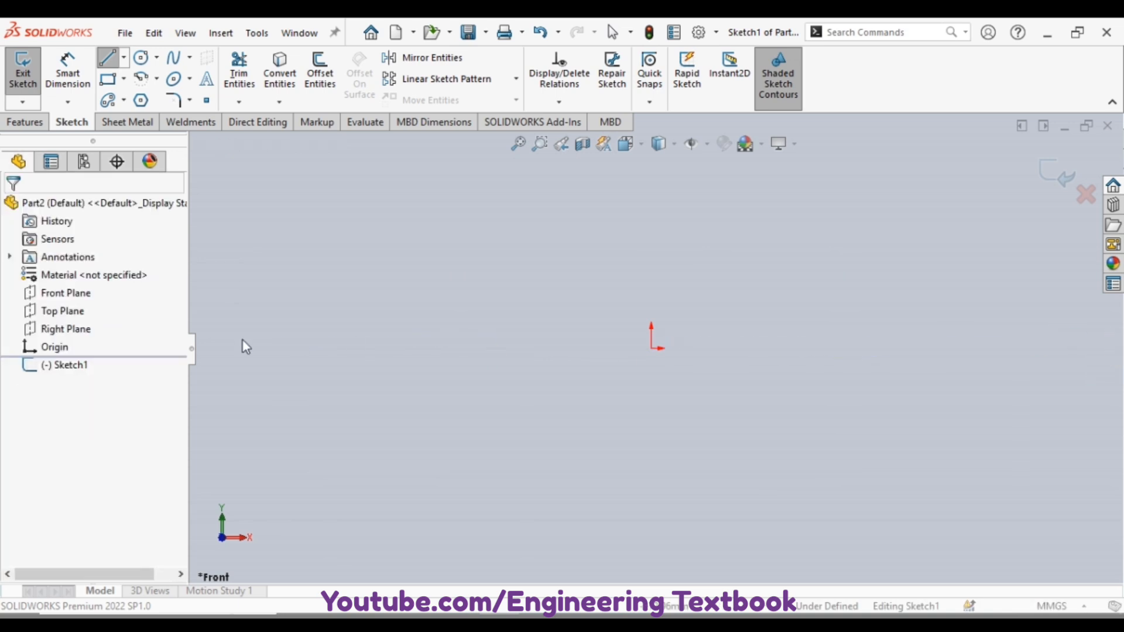
# Step: Sketch a horizontal centreline passing through the origin and extending to both sides of it
pyautogui.click(123, 57)
pyautogui.click(143, 99)
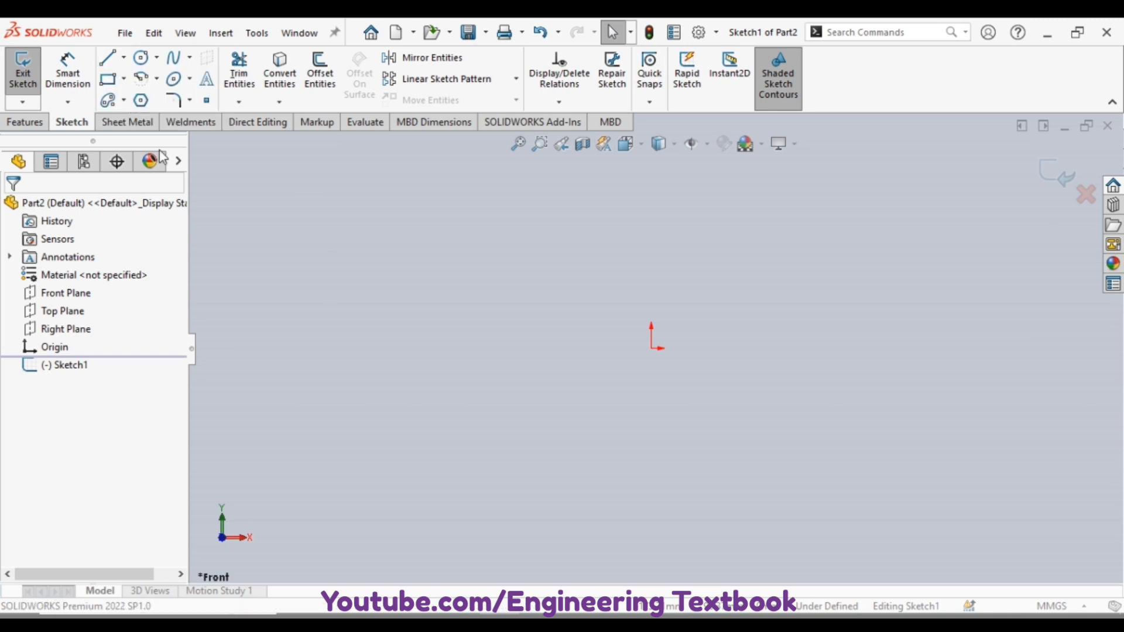
pyautogui.click(263, 348)
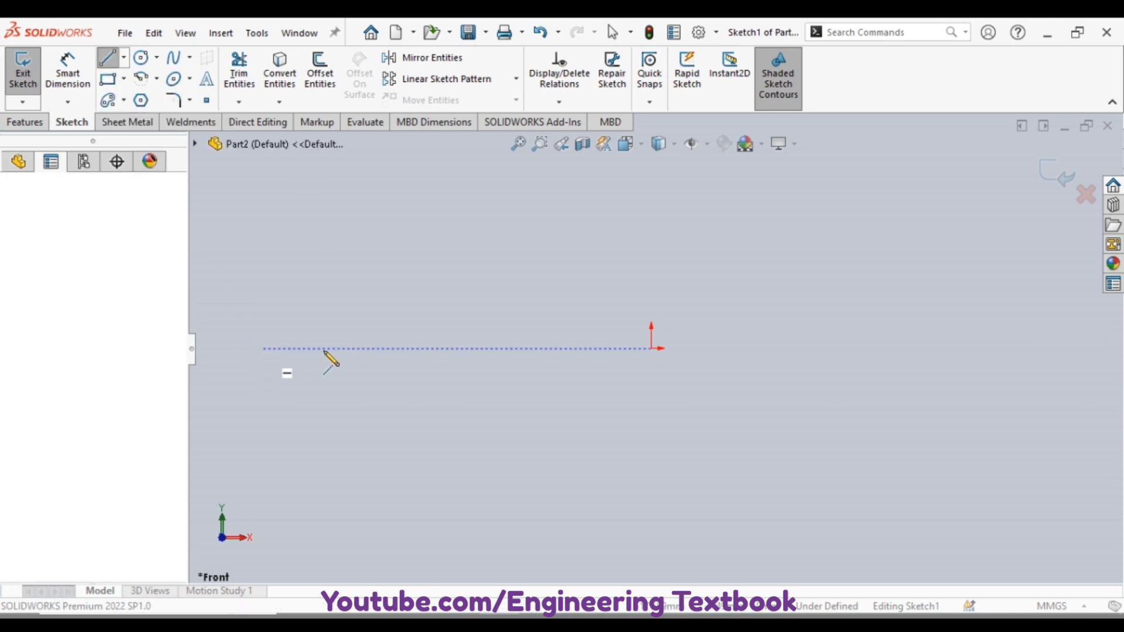
pyautogui.click(1053, 349)
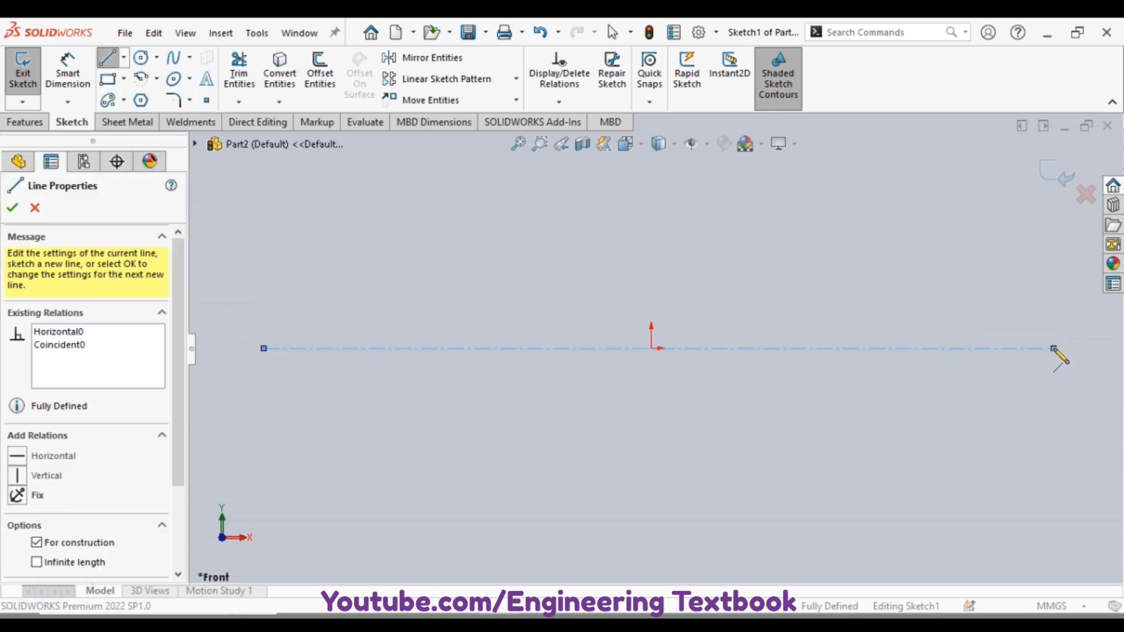
pyautogui.press('Escape')
# Step: Sketch a vertical centreline through the origin, extending above and below the horizontal centreline
pyautogui.click(135, 61)
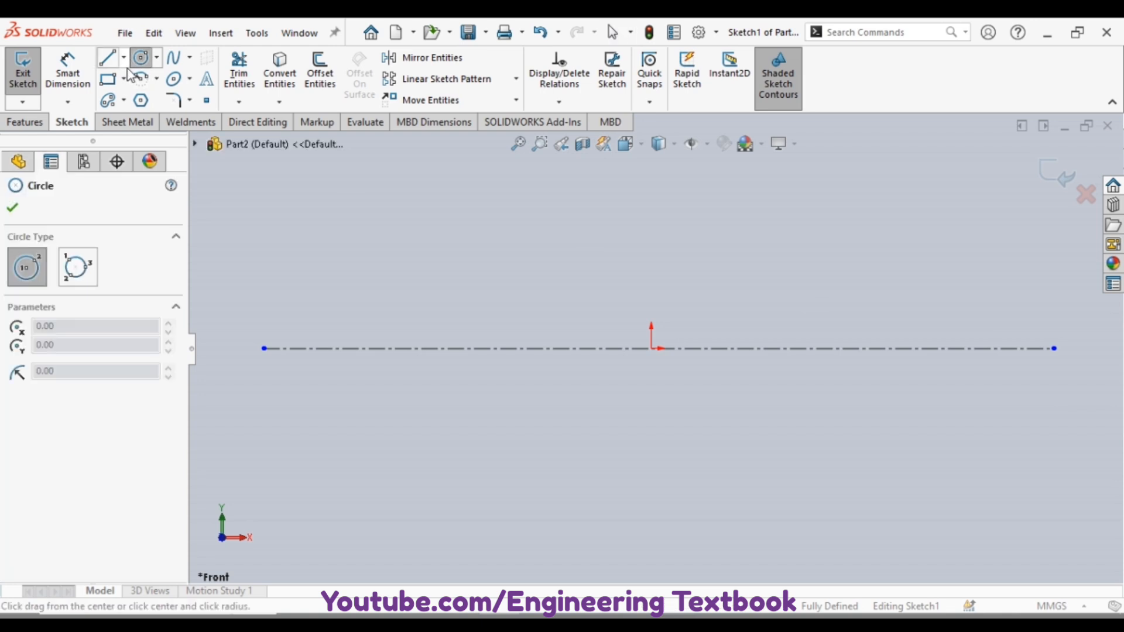
pyautogui.click(123, 57)
pyautogui.click(143, 99)
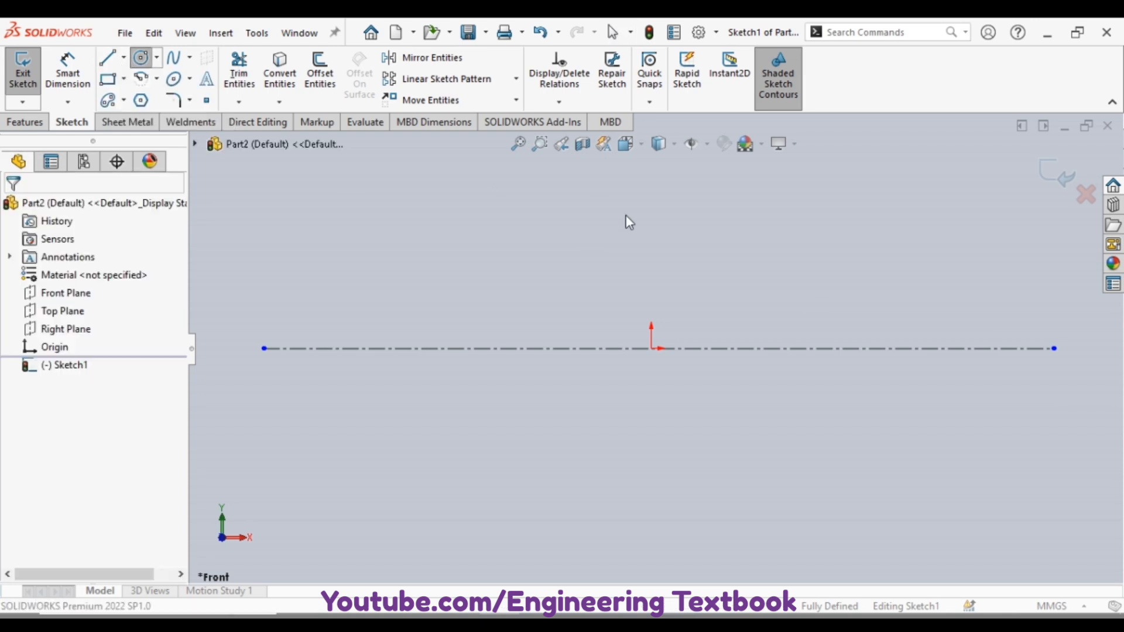
pyautogui.click(651, 176)
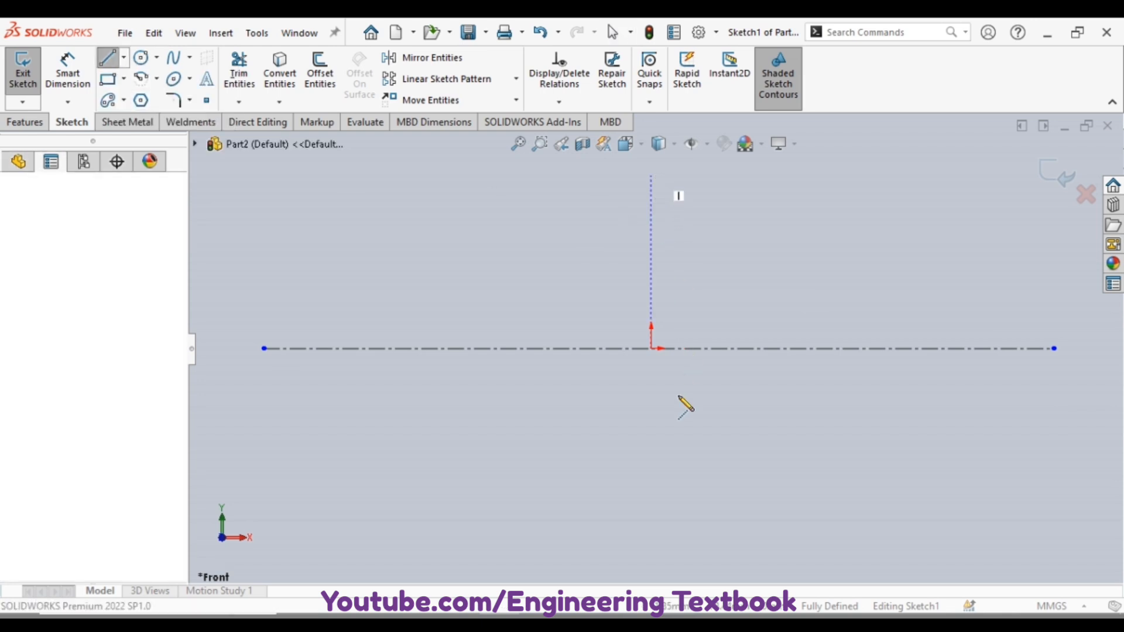
pyautogui.click(651, 539)
pyautogui.press('Escape')
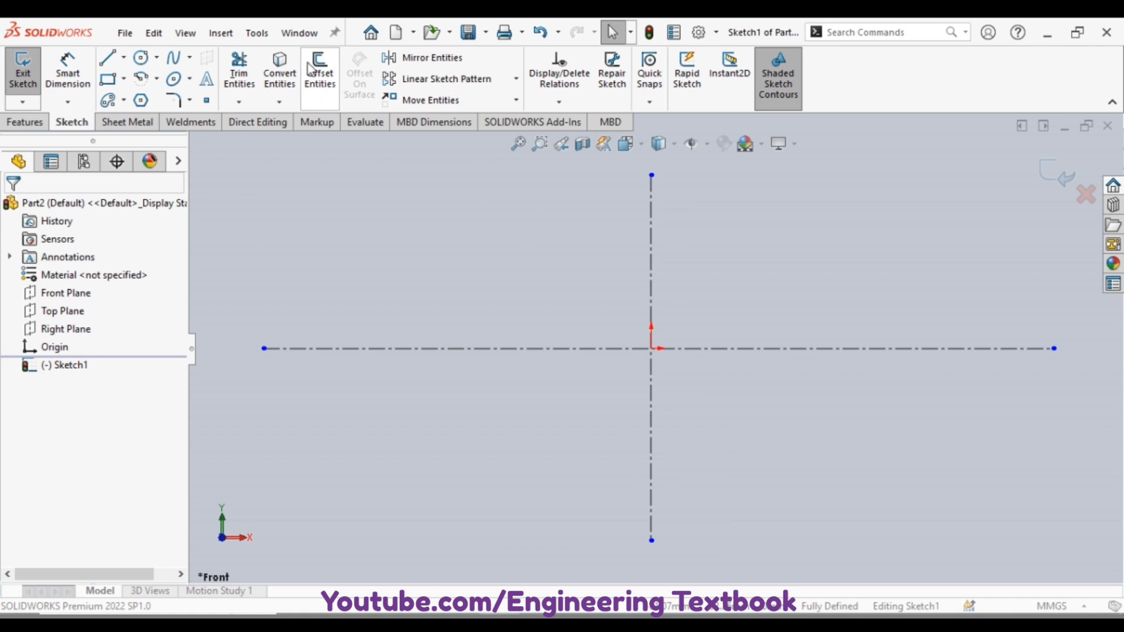
# Step: Sketch a second vertical centreline about 35 mm to the right of the origin, matching the first one's length
pyautogui.click(320, 73)
pyautogui.press('Escape')
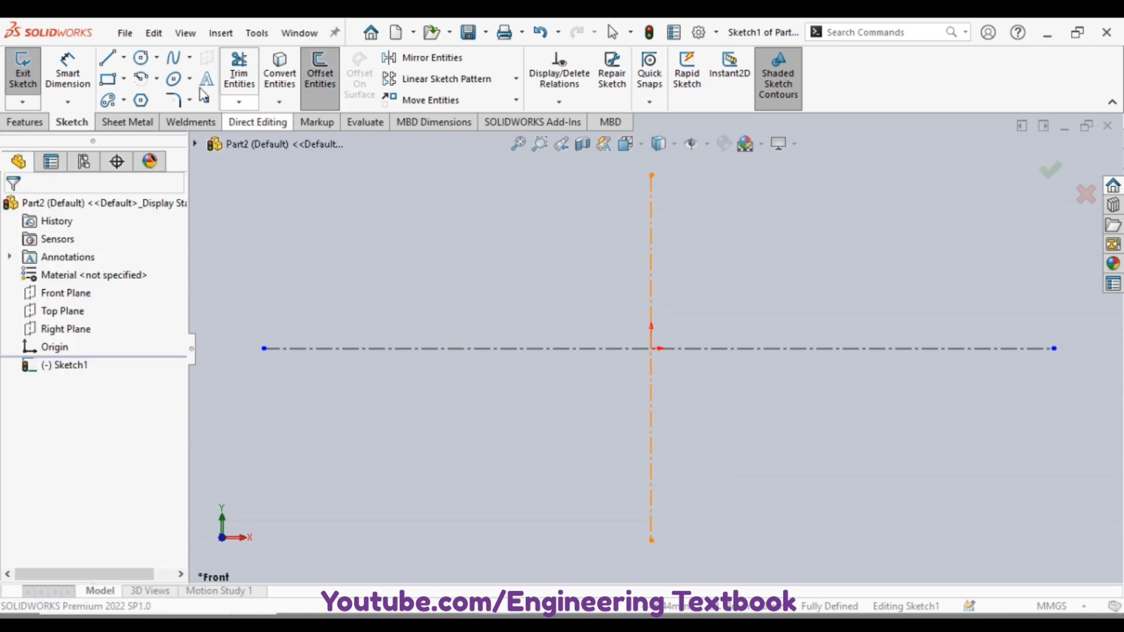
pyautogui.click(123, 57)
pyautogui.click(121, 100)
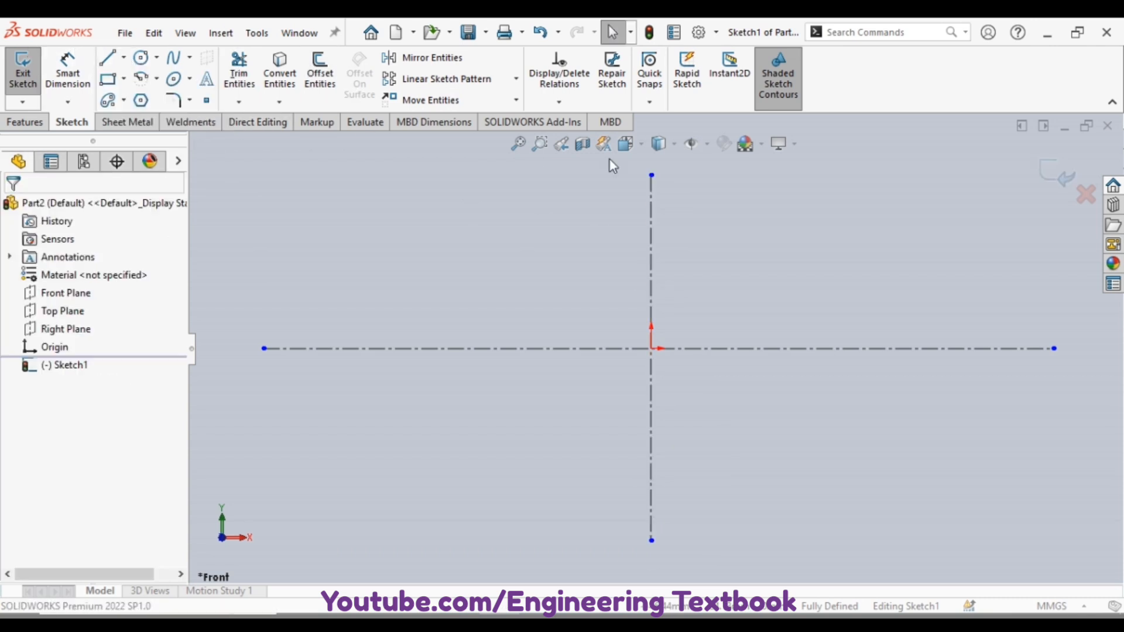
pyautogui.click(728, 175)
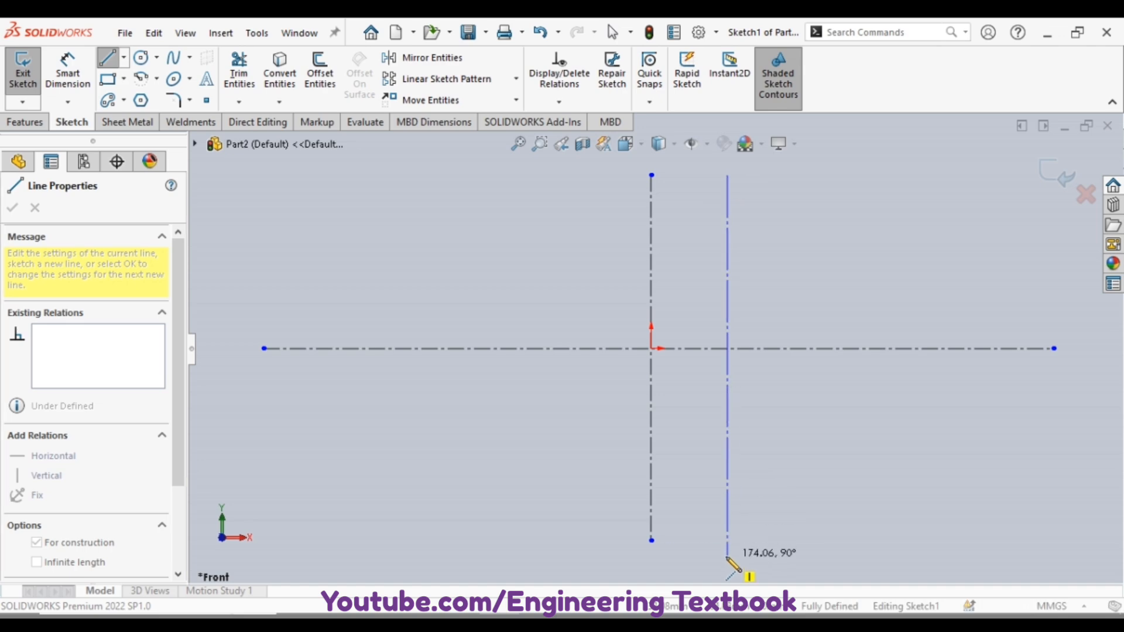
pyautogui.click(728, 540)
pyautogui.press('Escape')
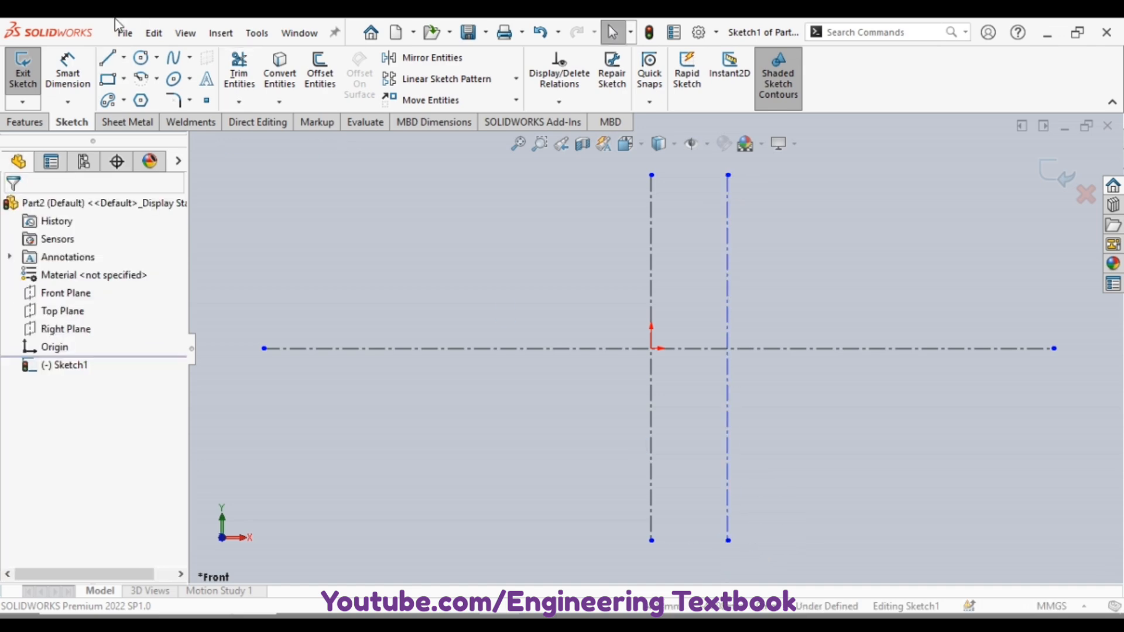
# Step: Dimension the distance between the two vertical centrelines and set it to 20 mm
pyautogui.click(66, 74)
pyautogui.click(652, 400)
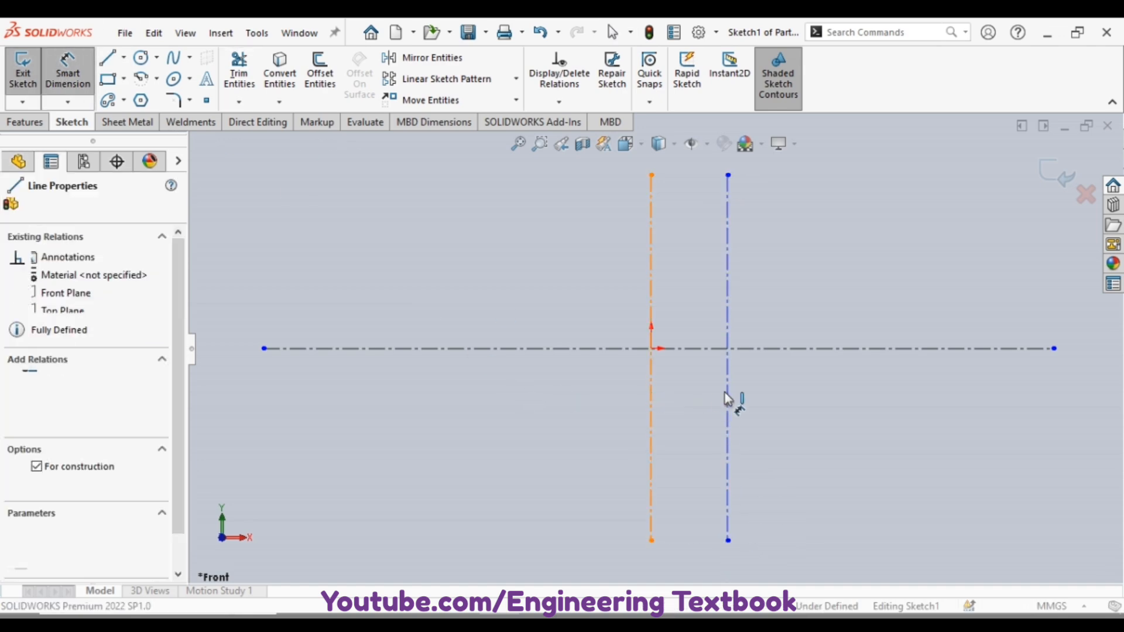
pyautogui.click(700, 551)
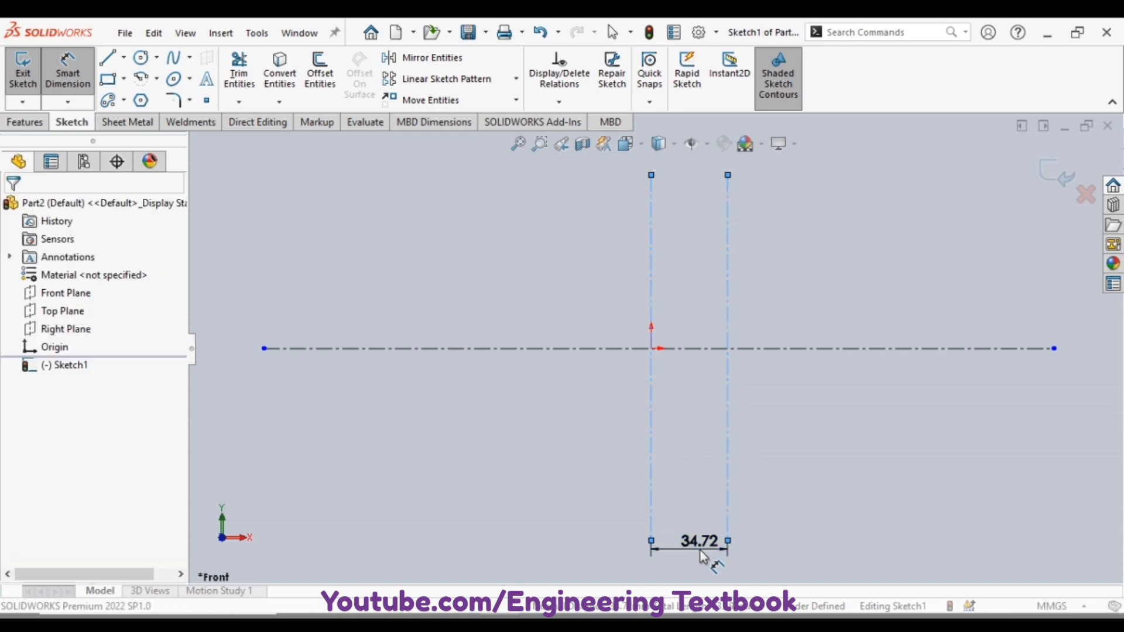
pyautogui.write('20')
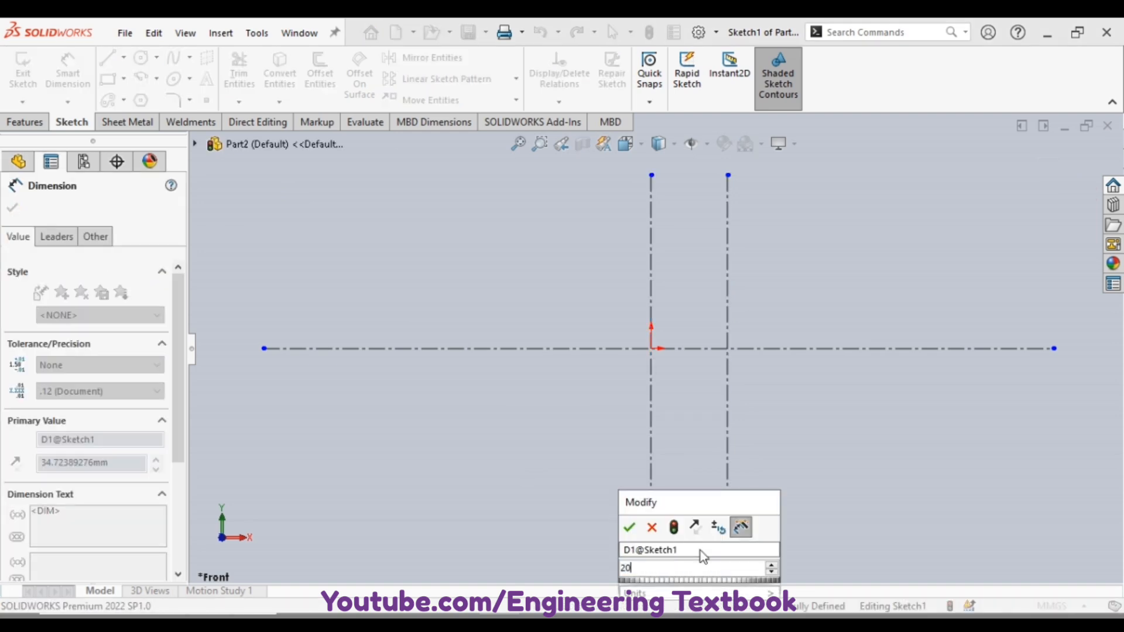
pyautogui.press('Return')
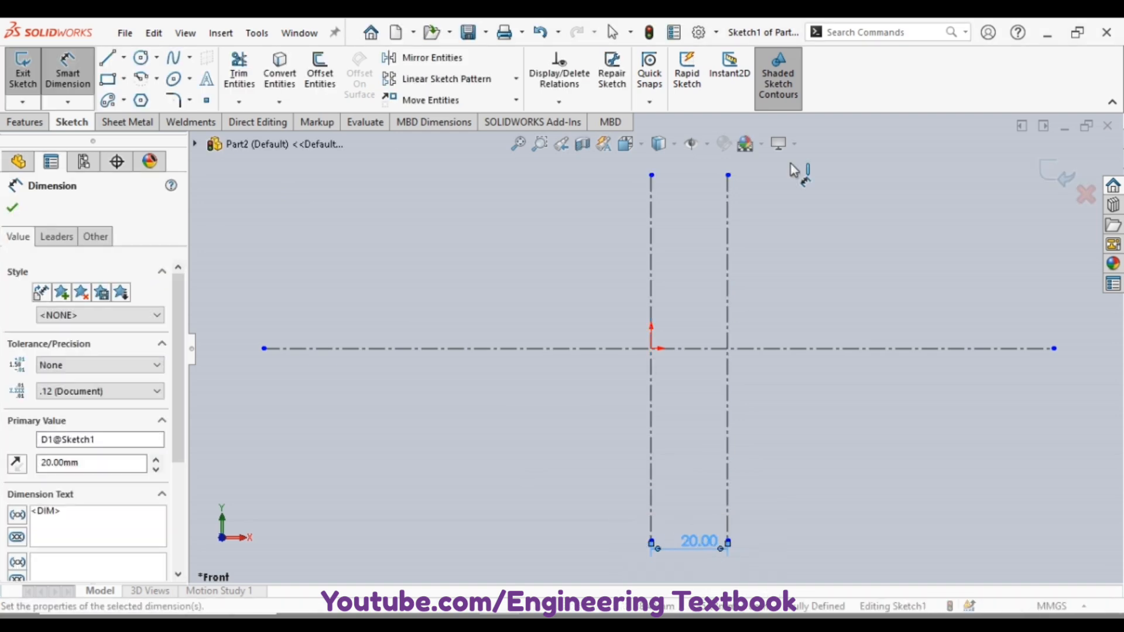
pyautogui.click(14, 208)
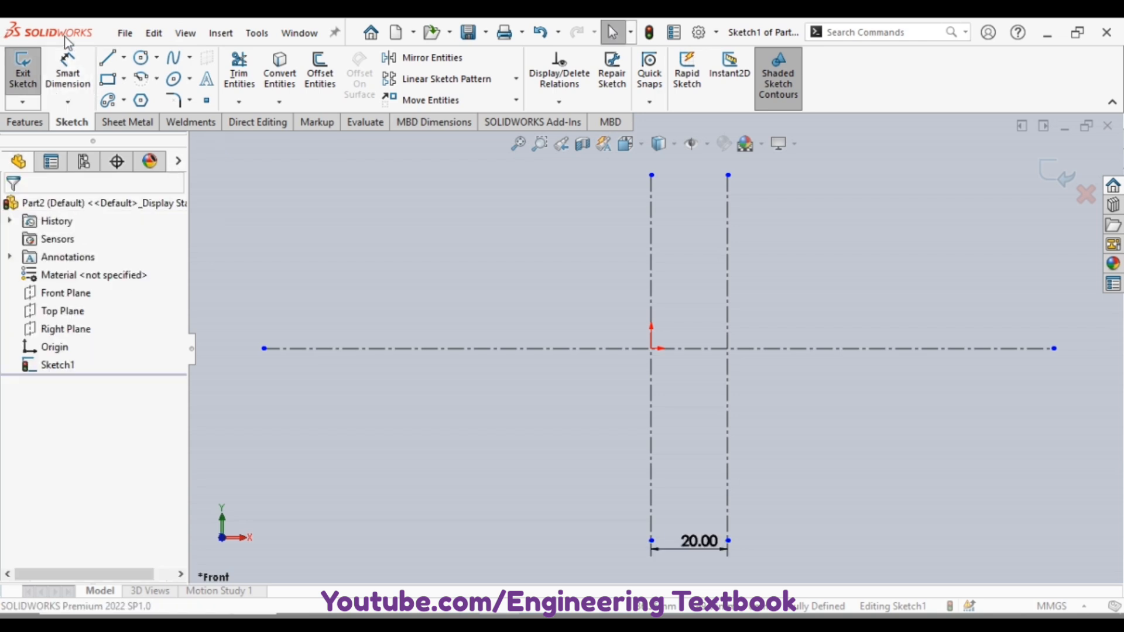
# Step: Sketch two concentric circles centred on the origin, about 87 mm and 48 mm in diameter
pyautogui.click(151, 59)
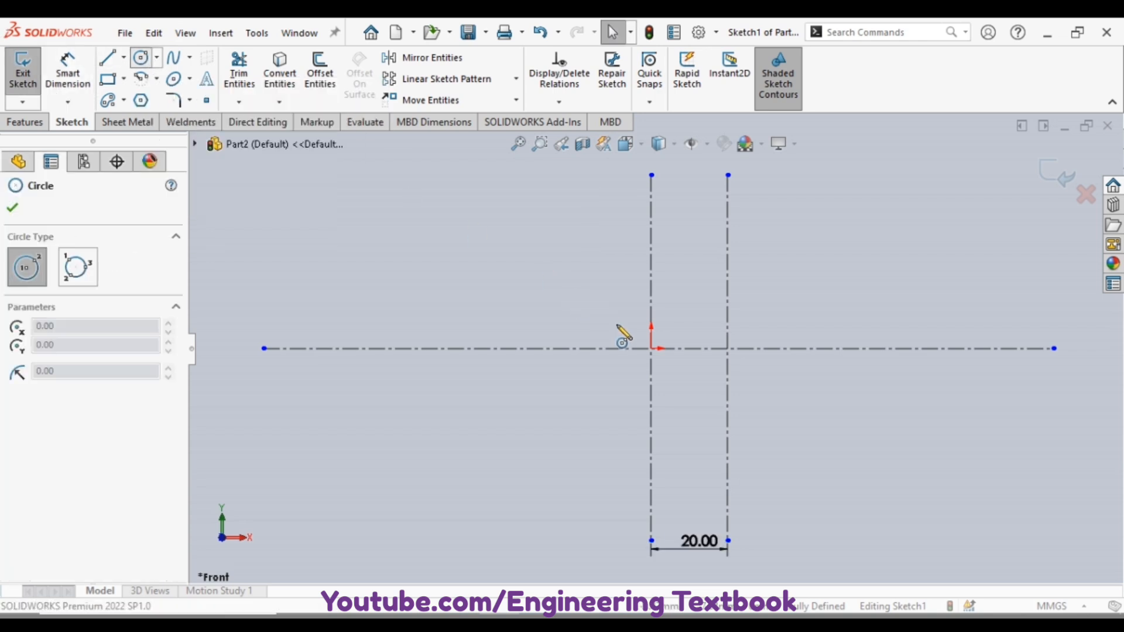
pyautogui.click(651, 348)
pyautogui.click(528, 462)
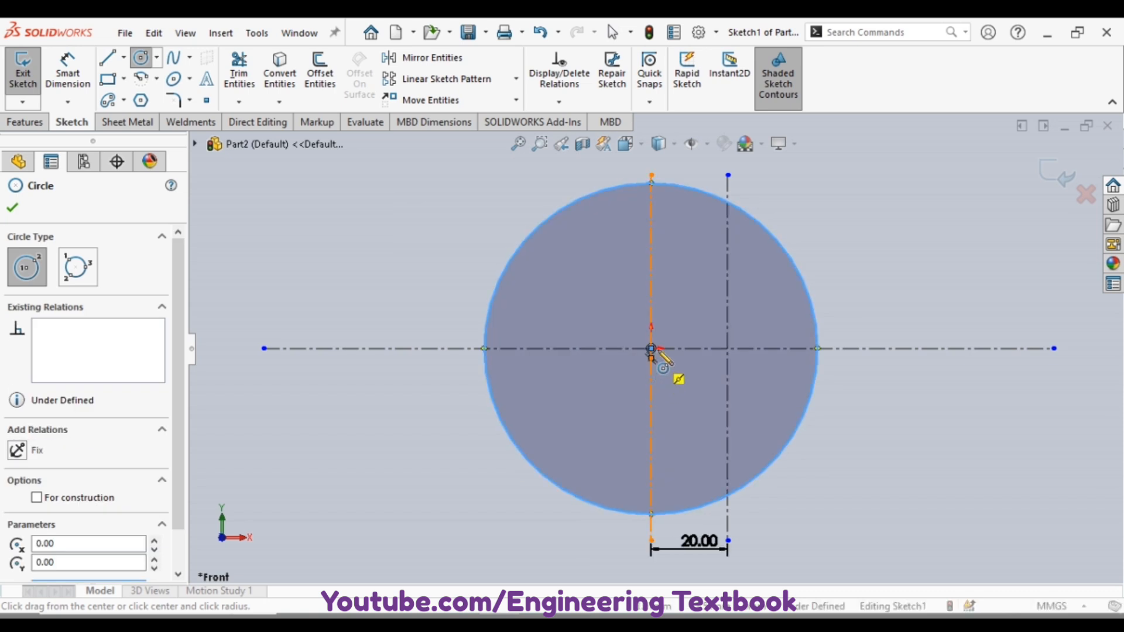
pyautogui.click(651, 348)
pyautogui.click(573, 391)
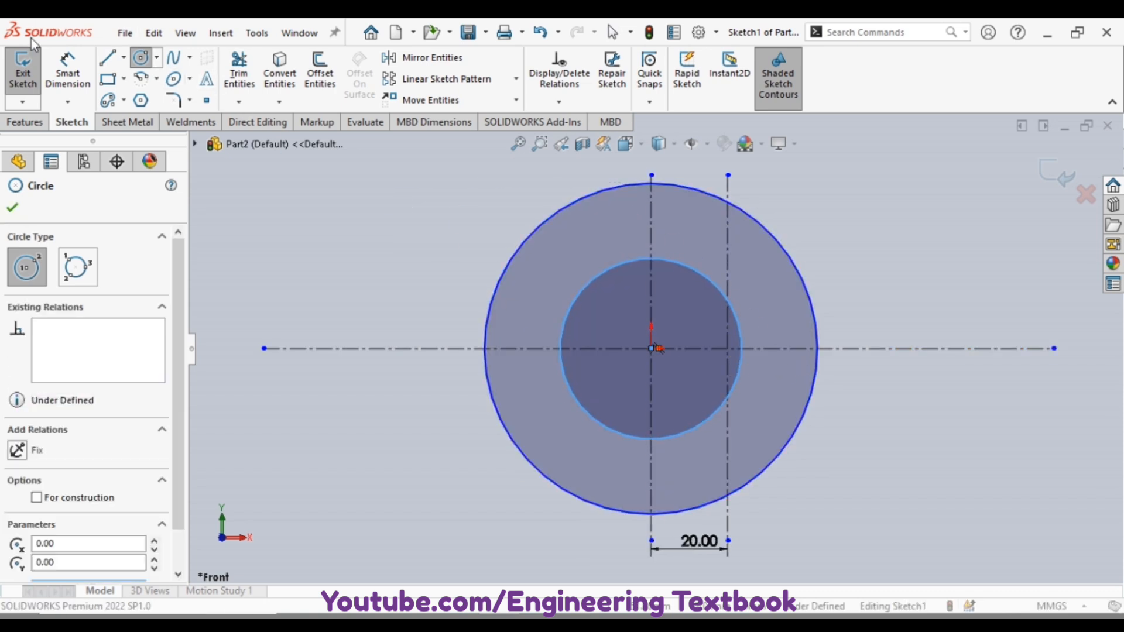
# Step: Dimension the inner circle at the origin and set its diameter to 80 mm
pyautogui.click(68, 72)
pyautogui.click(575, 392)
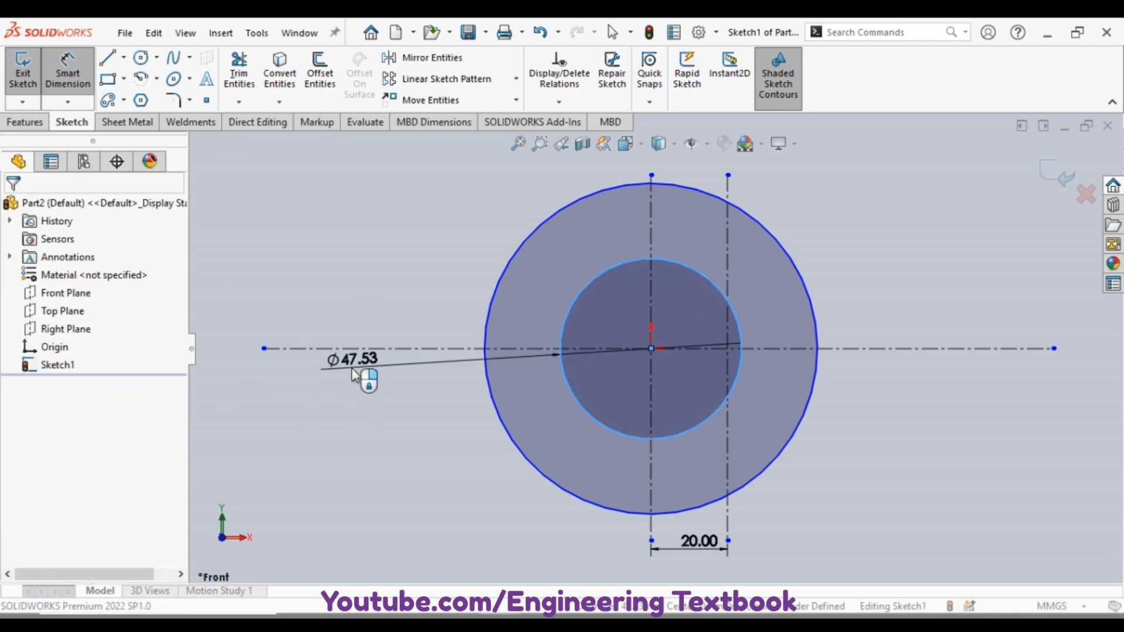
pyautogui.click(352, 367)
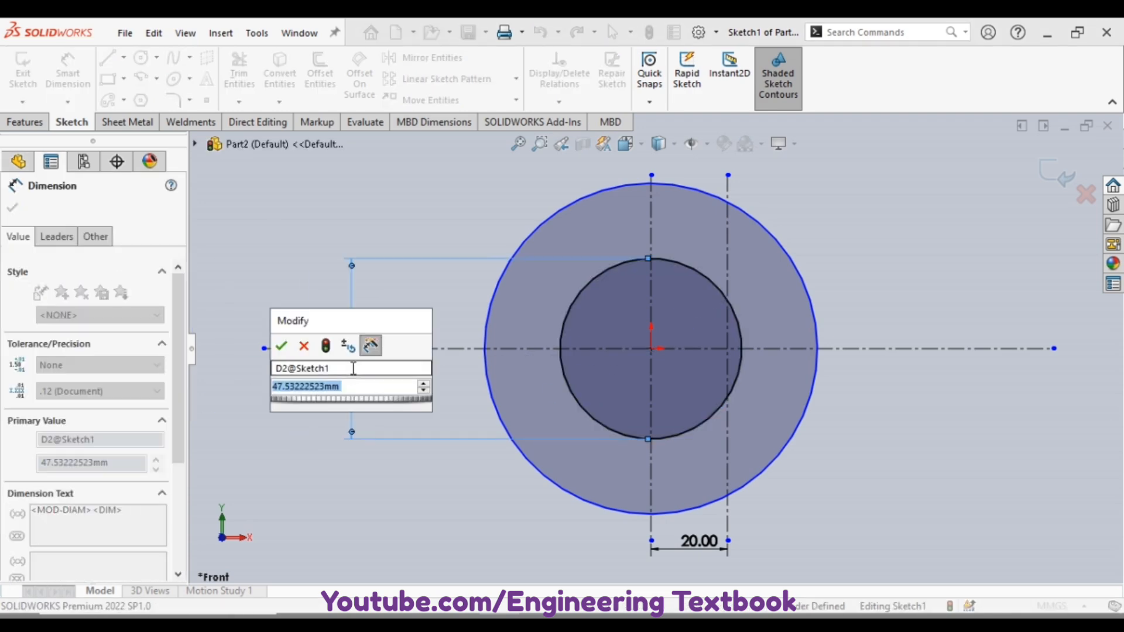
pyautogui.write('80')
pyautogui.press('Return')
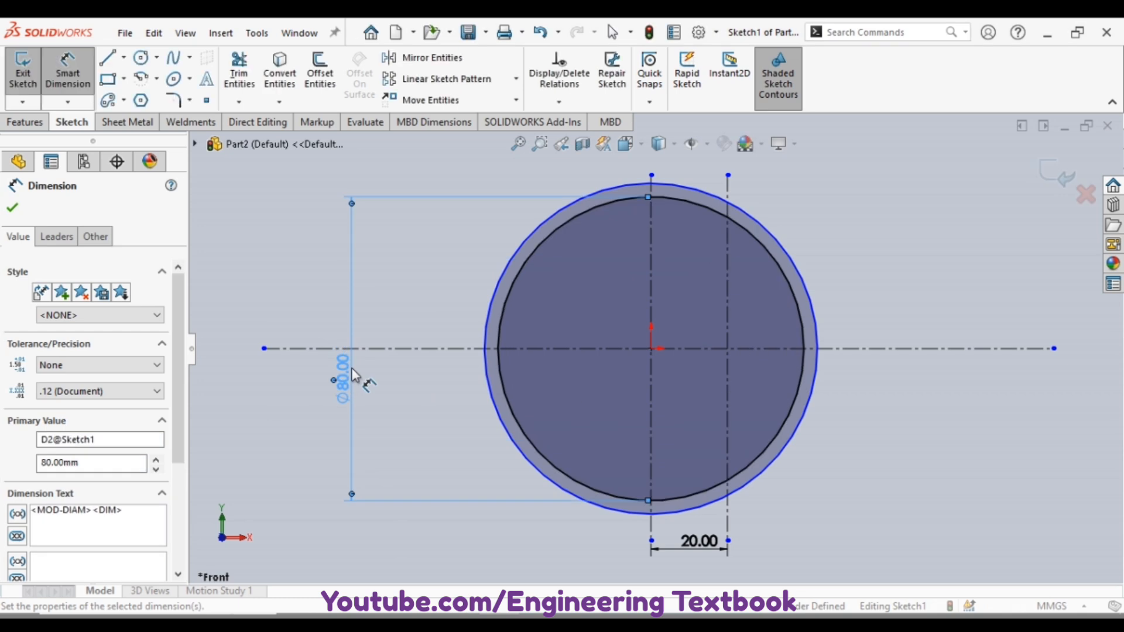
# Step: Dimension the outer circle at the origin with a diameter of 100 mm and finish dimensioning
pyautogui.click(493, 414)
pyautogui.click(281, 351)
pyautogui.write('1')
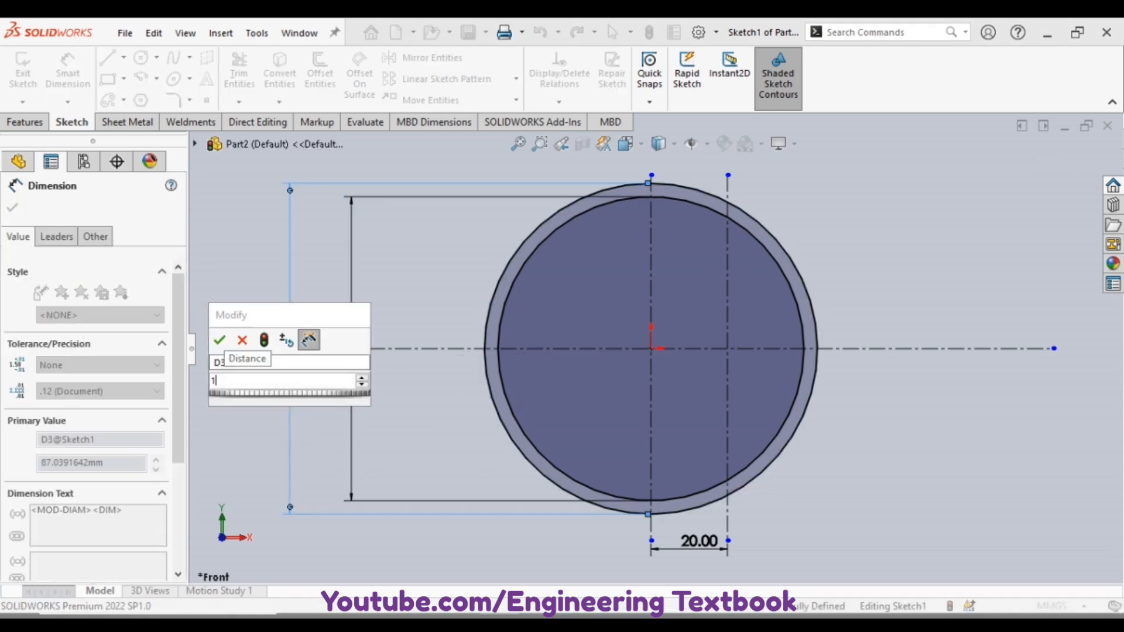
pyautogui.write('00')
pyautogui.press('Return')
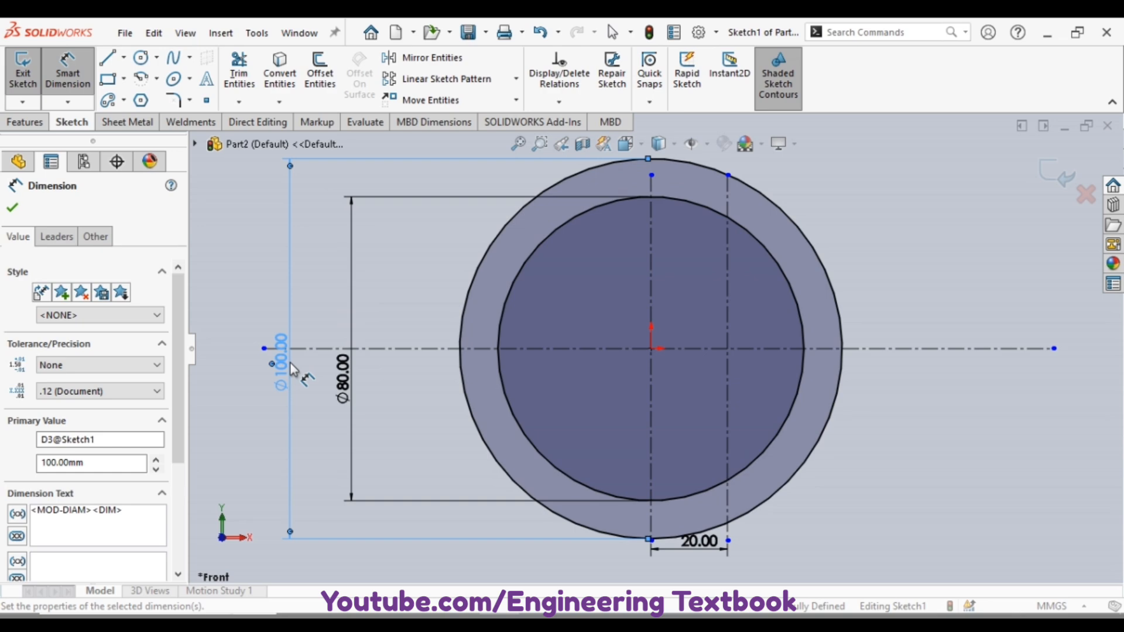
pyautogui.scroll(3, 698, 423)
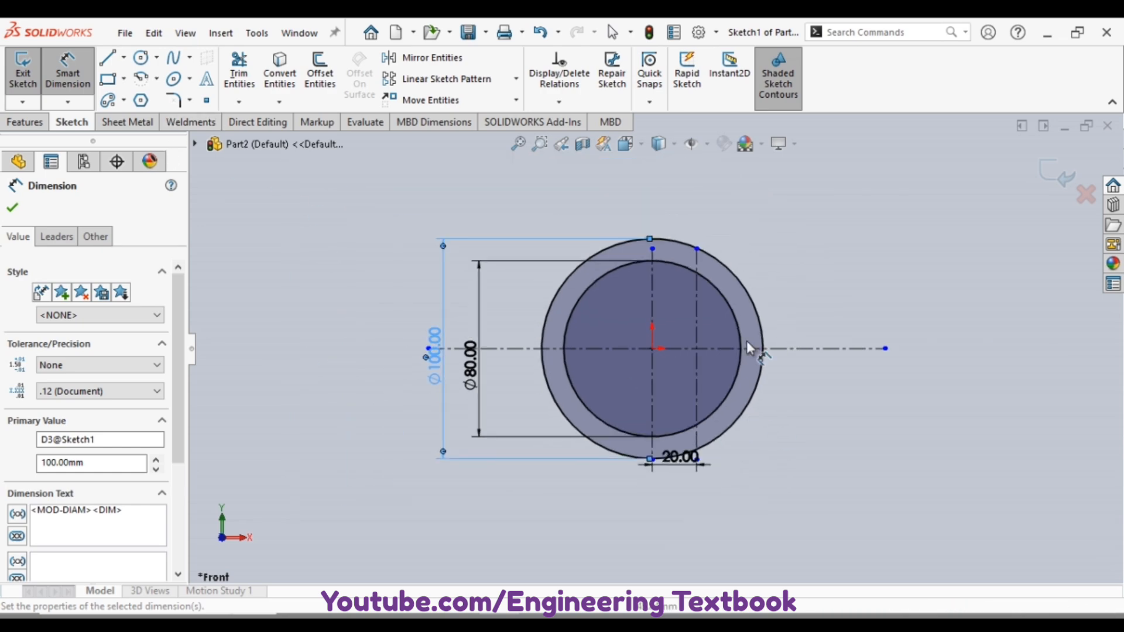
pyautogui.press('Escape')
pyautogui.press('Escape')
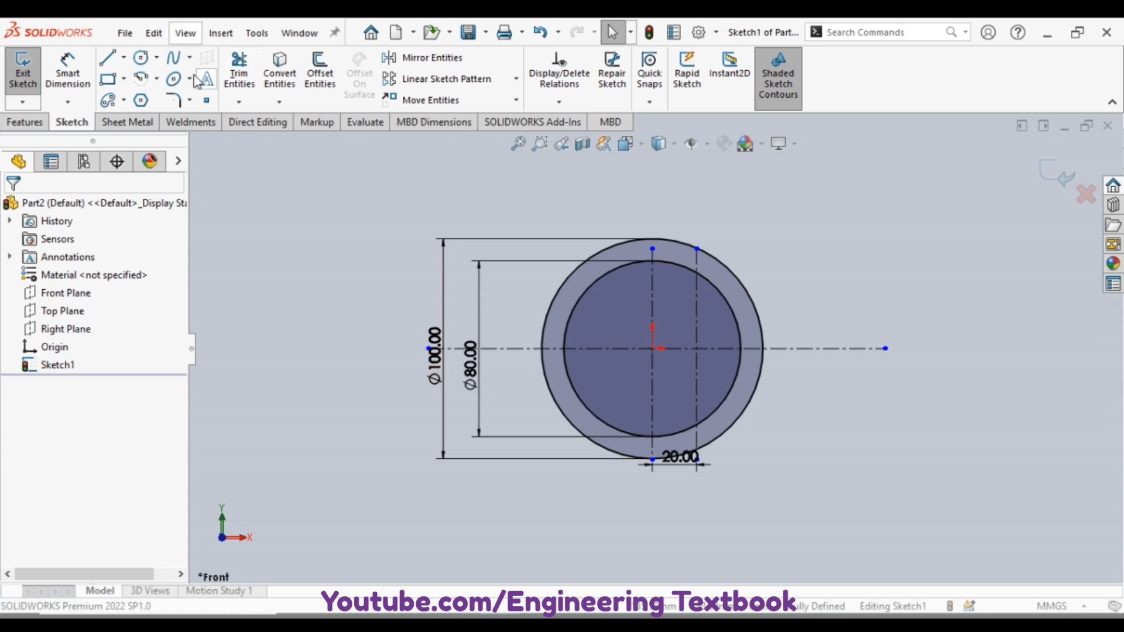
# Step: Sketch three concentric circles with radii of about 23, 16 and 8.5 mm where the second vertical centreline crosses the horizontal one
pyautogui.click(140, 58)
pyautogui.scroll(-2, 696, 358)
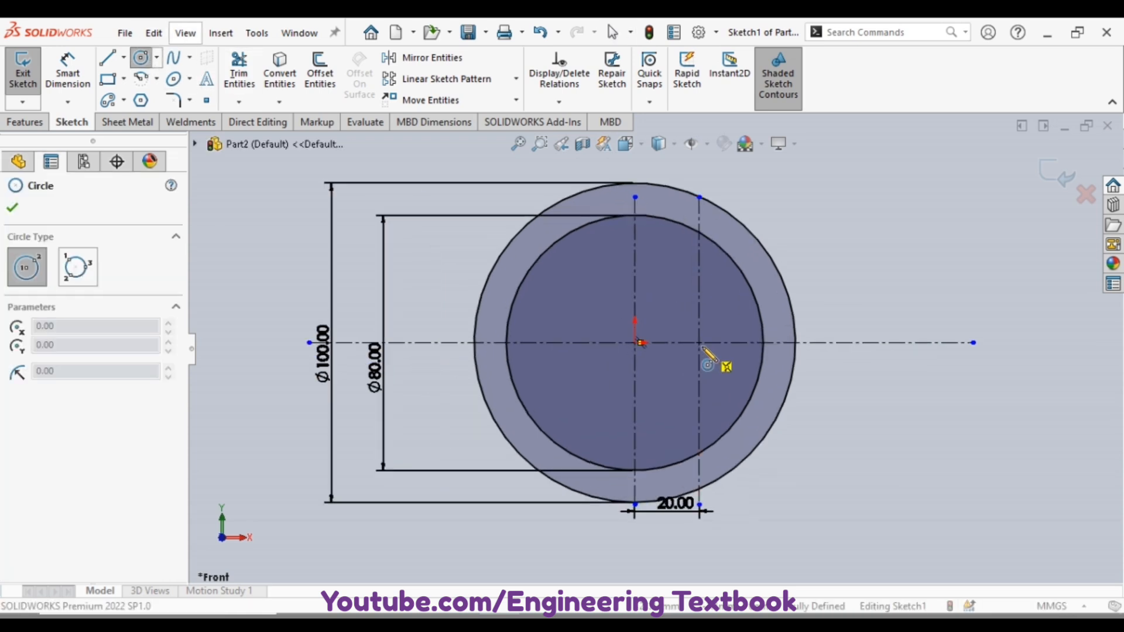
pyautogui.click(699, 343)
pyautogui.click(729, 409)
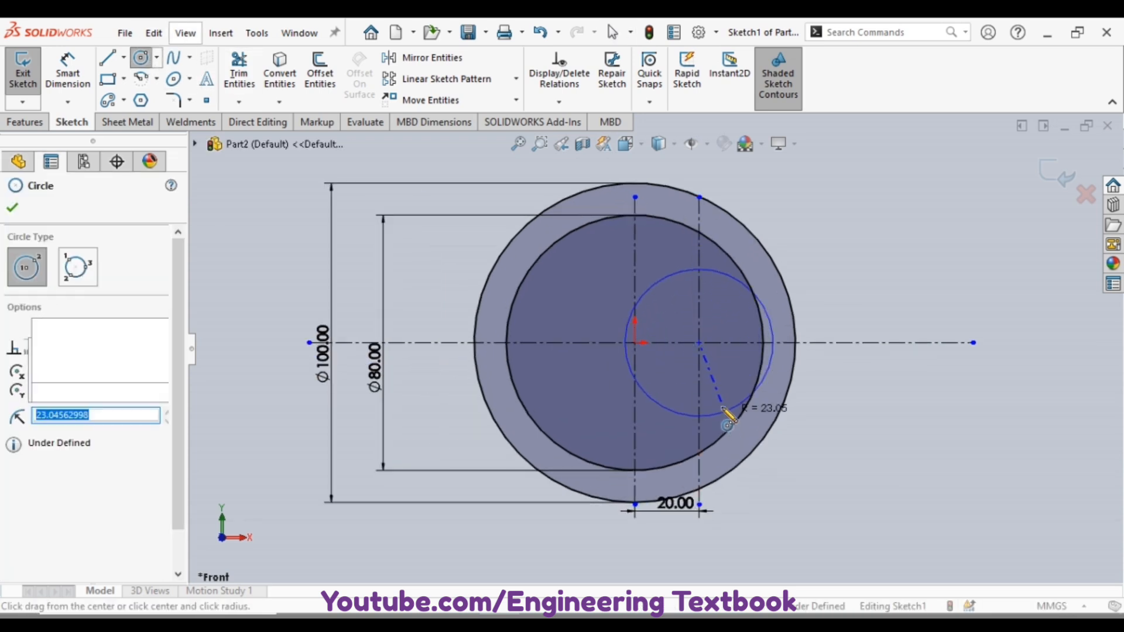
pyautogui.click(699, 343)
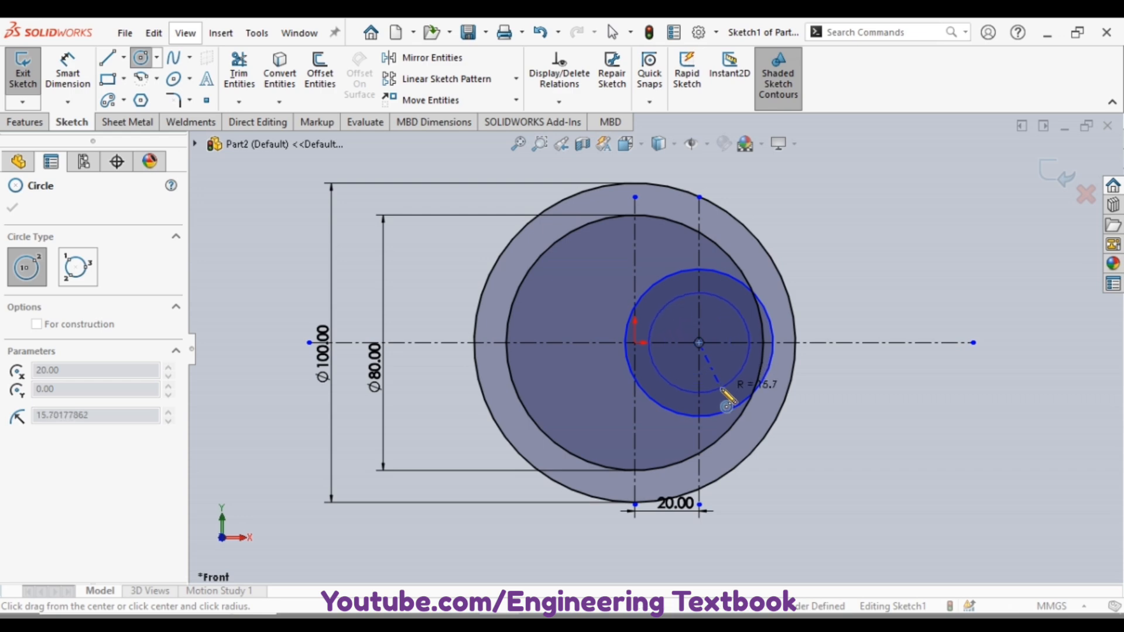
pyautogui.click(726, 385)
pyautogui.click(699, 343)
pyautogui.click(719, 362)
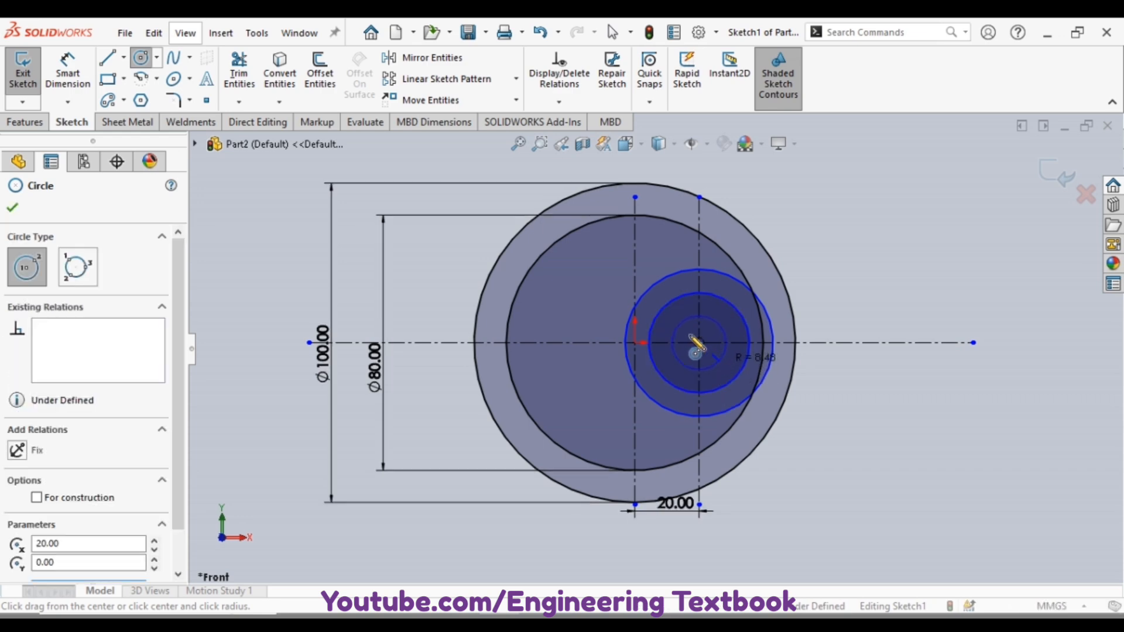
# Step: Dimension the smallest circle on the second vertical centreline with a diameter of 30 mm
pyautogui.click(69, 75)
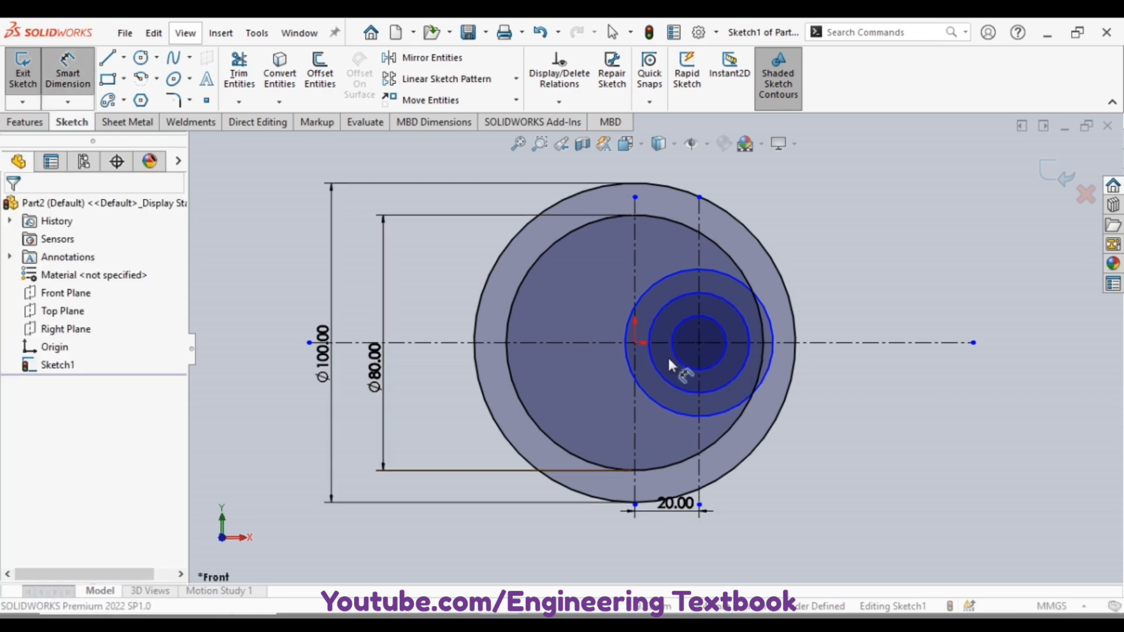
pyautogui.click(725, 362)
pyautogui.click(861, 369)
pyautogui.write('30')
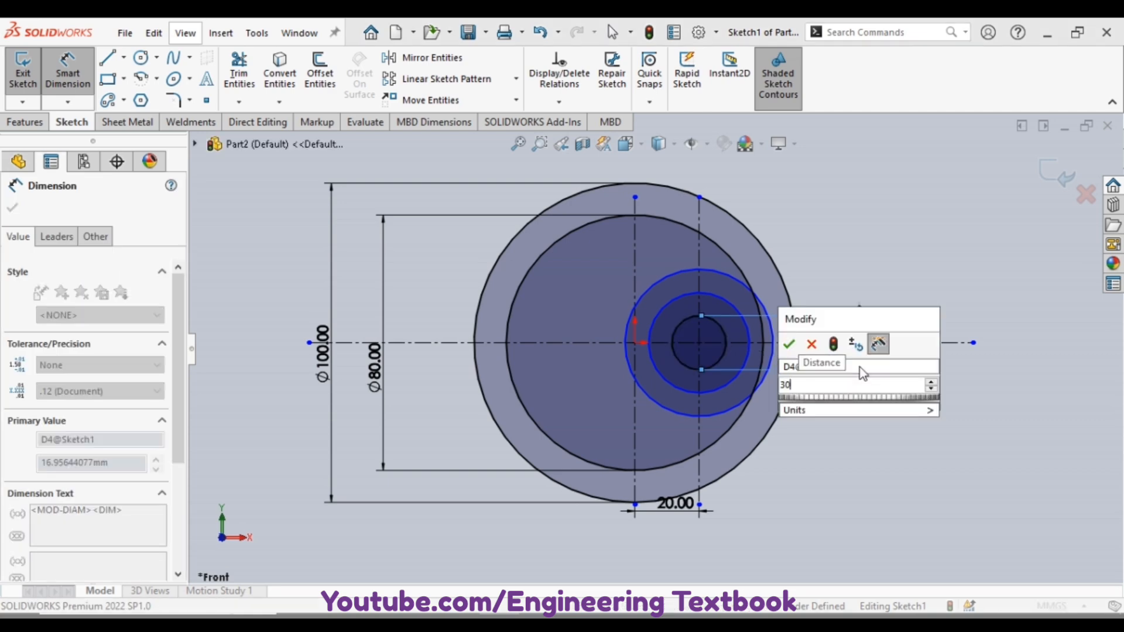
pyautogui.press('Return')
# Step: Dimension the middle circle on the second vertical centreline with a diameter of 44 mm
pyautogui.scroll(3, 831, 378)
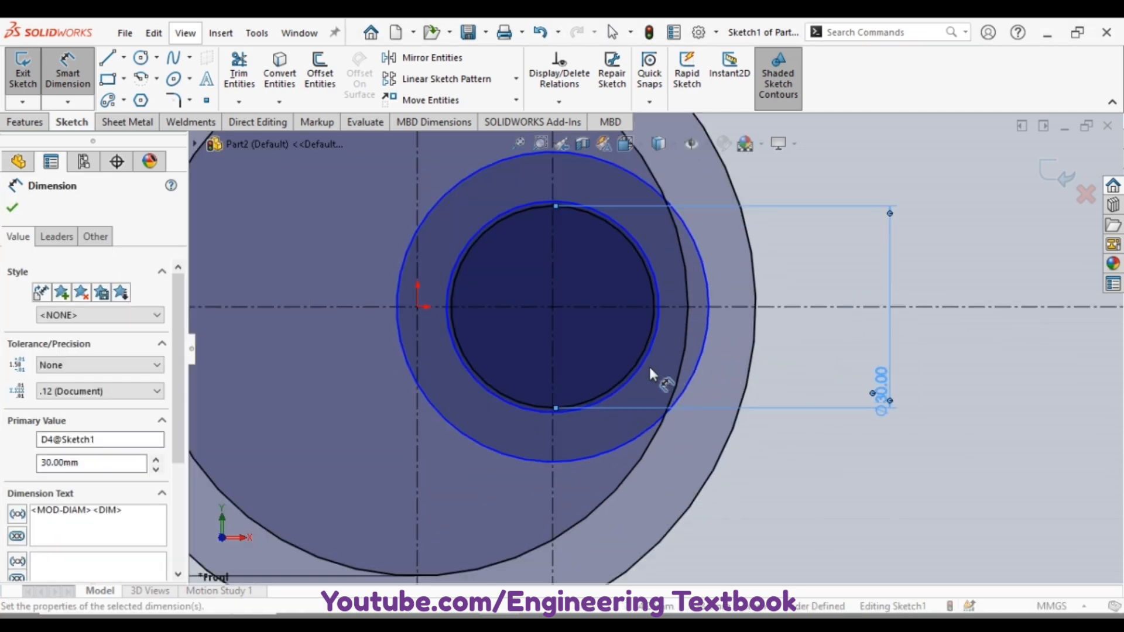
pyautogui.click(643, 362)
pyautogui.scroll(-4, 642, 358)
pyautogui.click(844, 355)
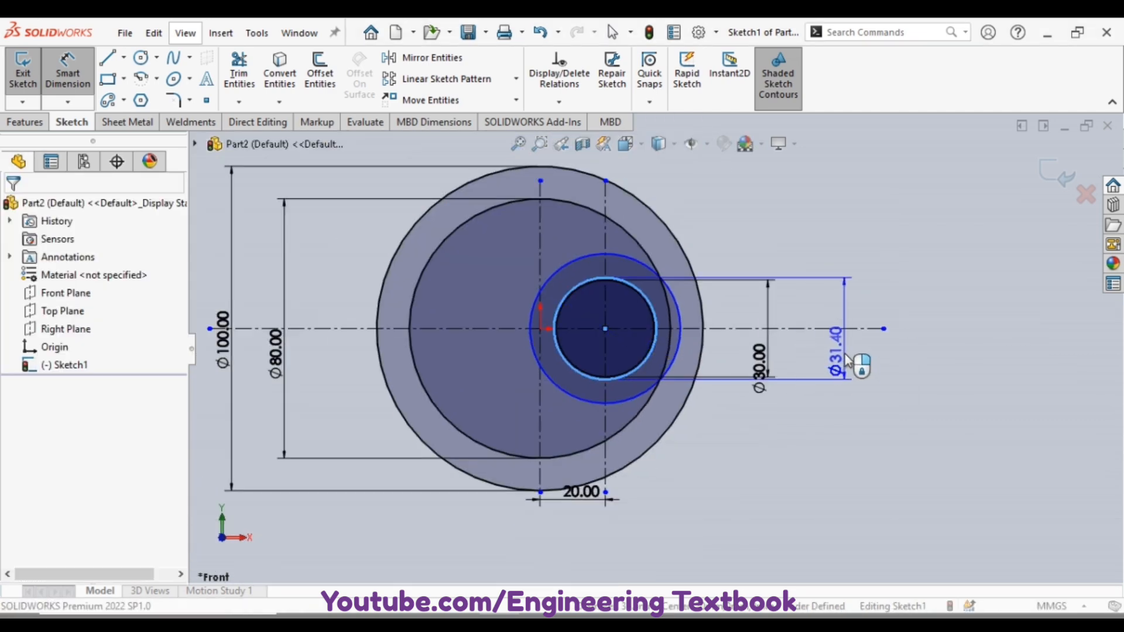
pyautogui.click(845, 359)
pyautogui.press('Return')
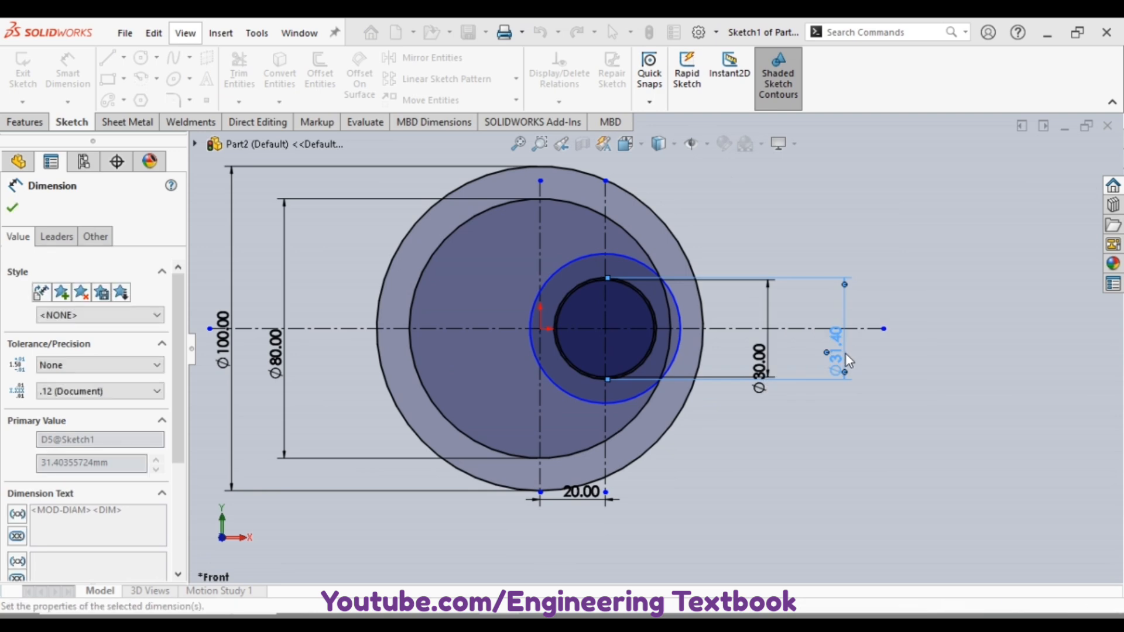
# Step: Dimension the largest circle on the second vertical centreline with a diameter of 50 mm and finish dimensioning
pyautogui.click(676, 351)
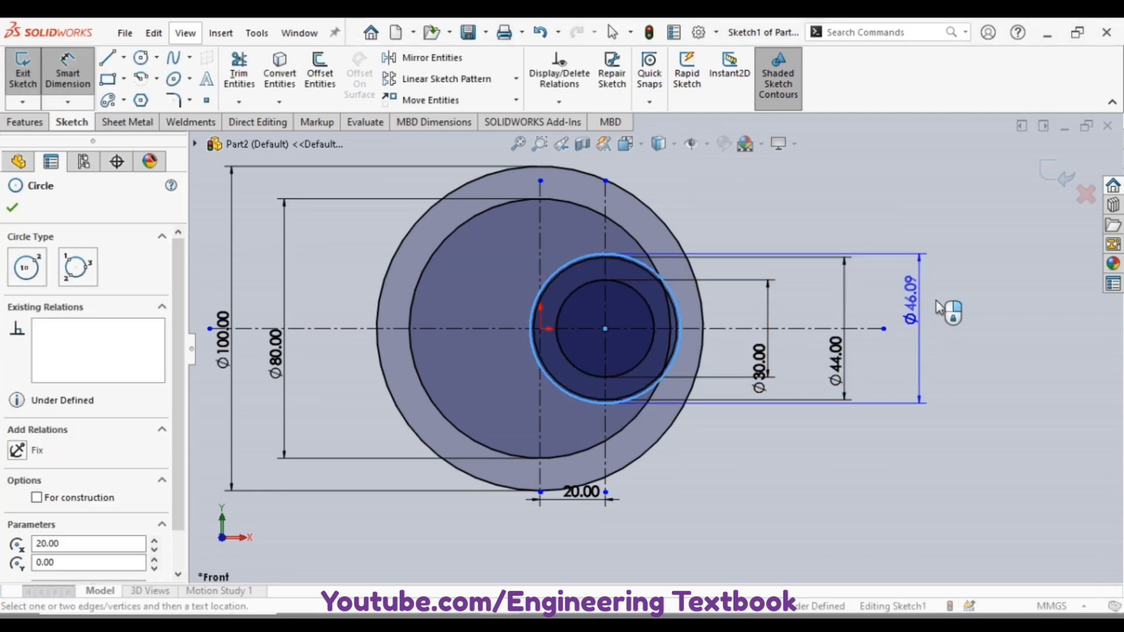
pyautogui.click(923, 336)
pyautogui.write('50')
pyautogui.press('Return')
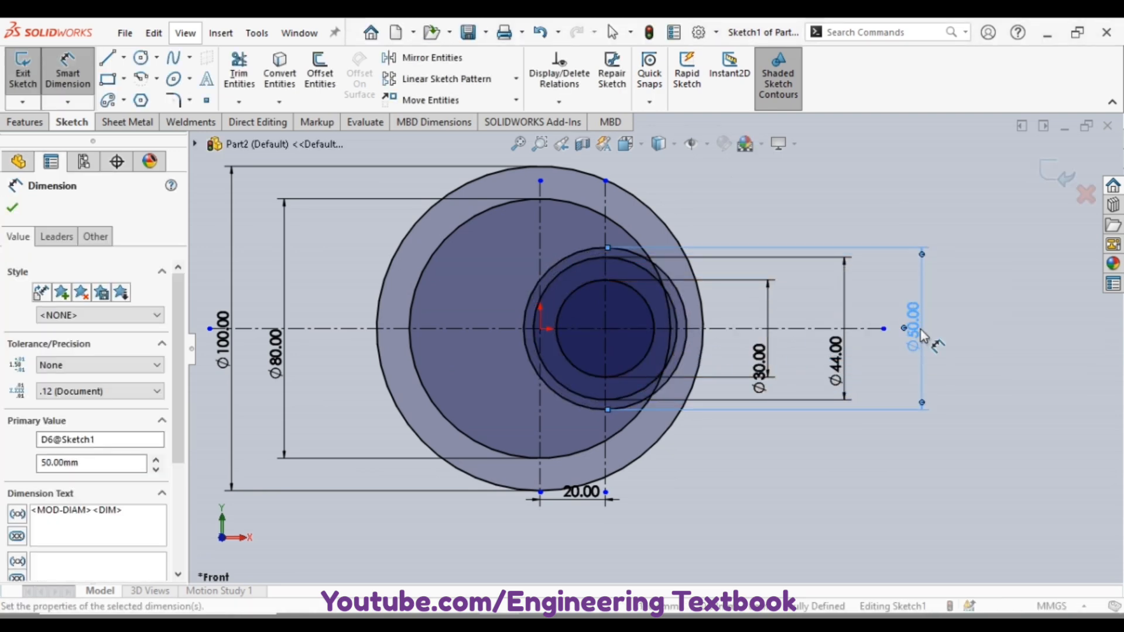
pyautogui.press('Escape')
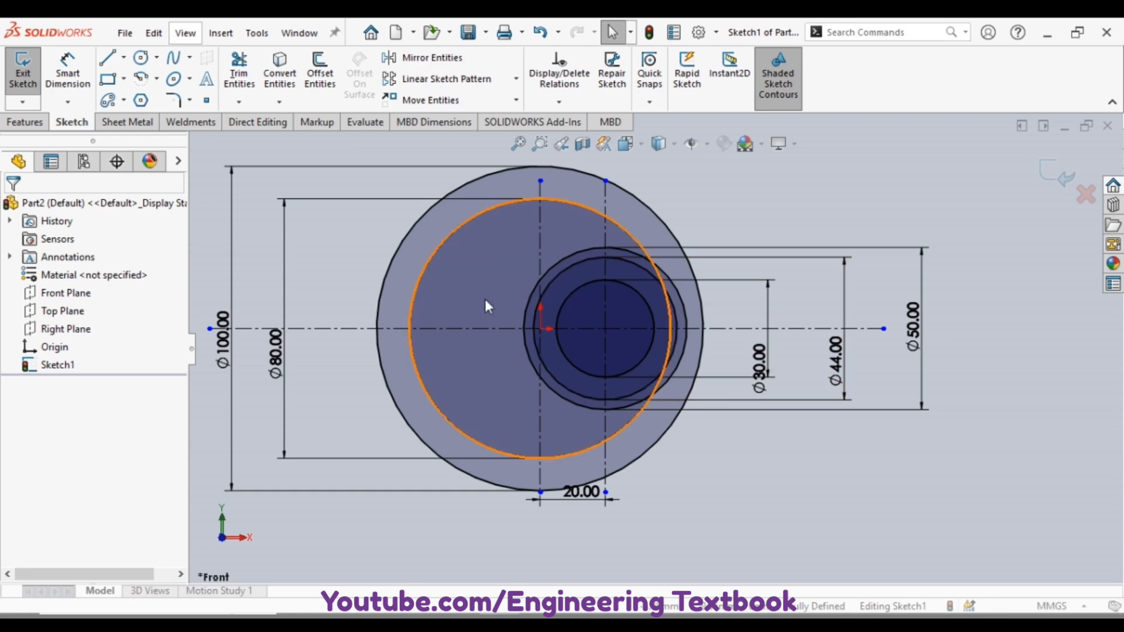
# Step: Try to offset the horizontal centreline 5 mm to its lower side only
pyautogui.scroll(-1, 468, 306)
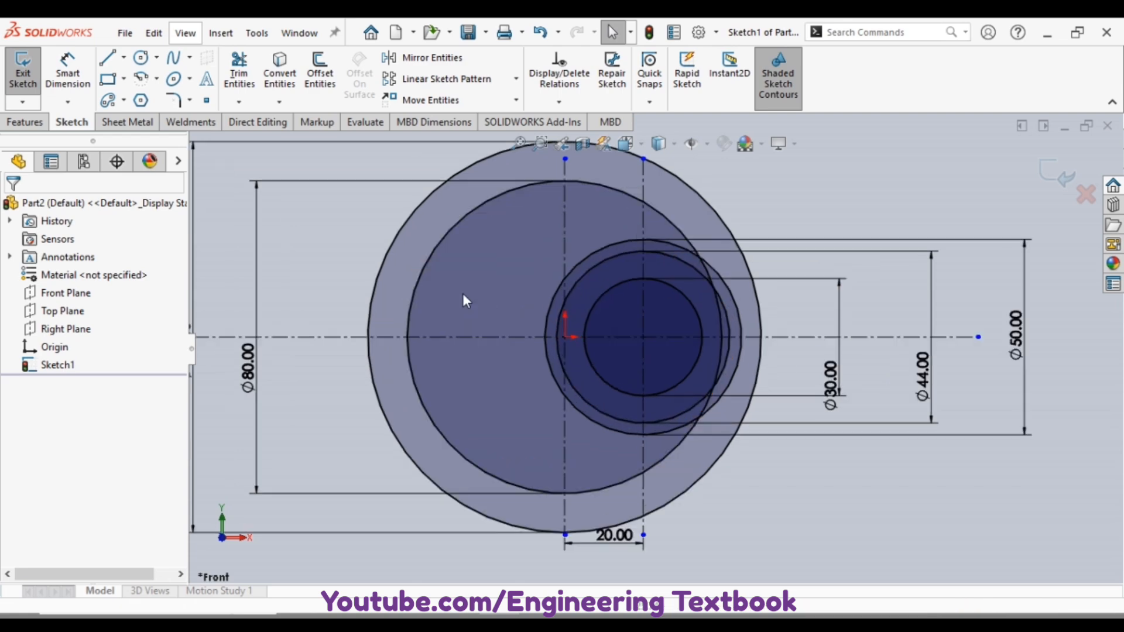
pyautogui.click(436, 338)
pyautogui.click(319, 73)
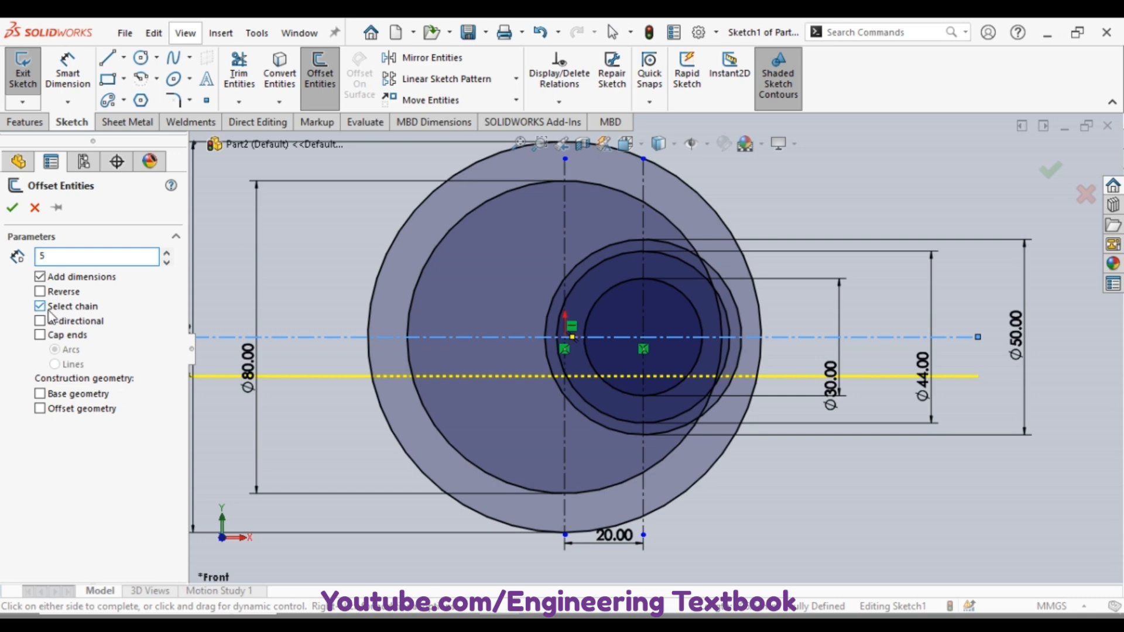
pyautogui.press('Return')
pyautogui.press('Return')
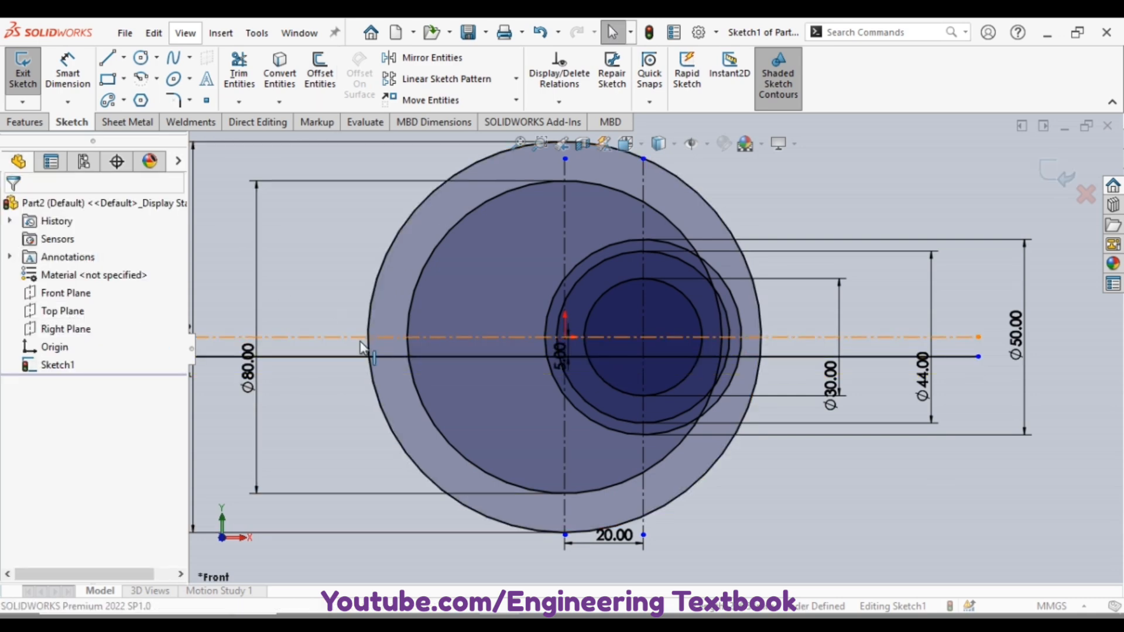
pyautogui.hotkey('ctrl', 'z')
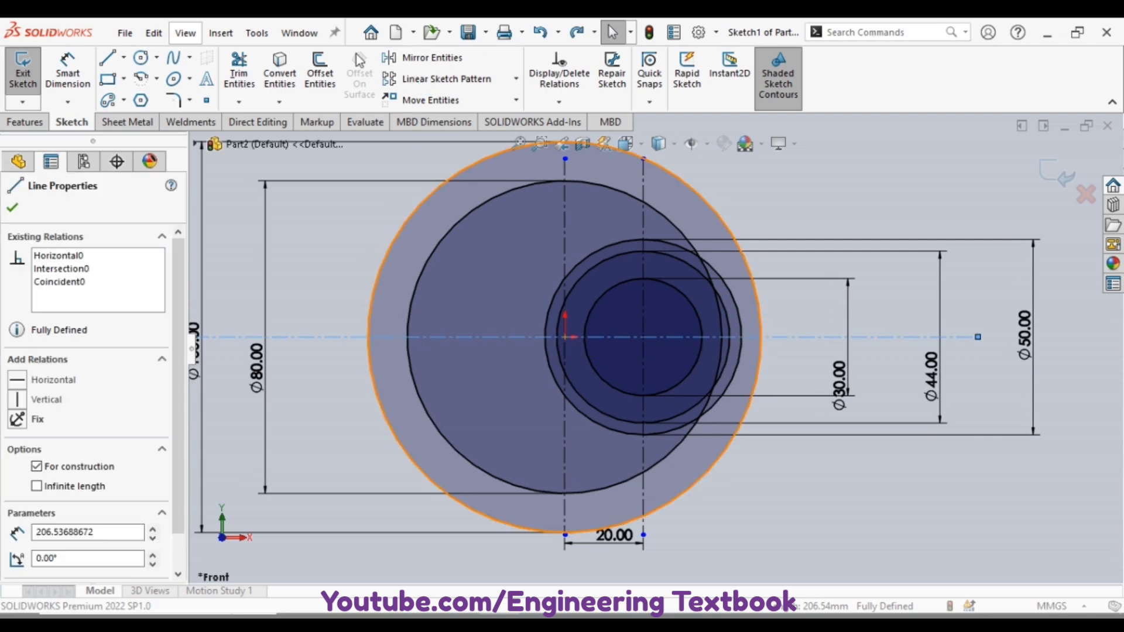
pyautogui.click(292, 74)
pyautogui.click(35, 207)
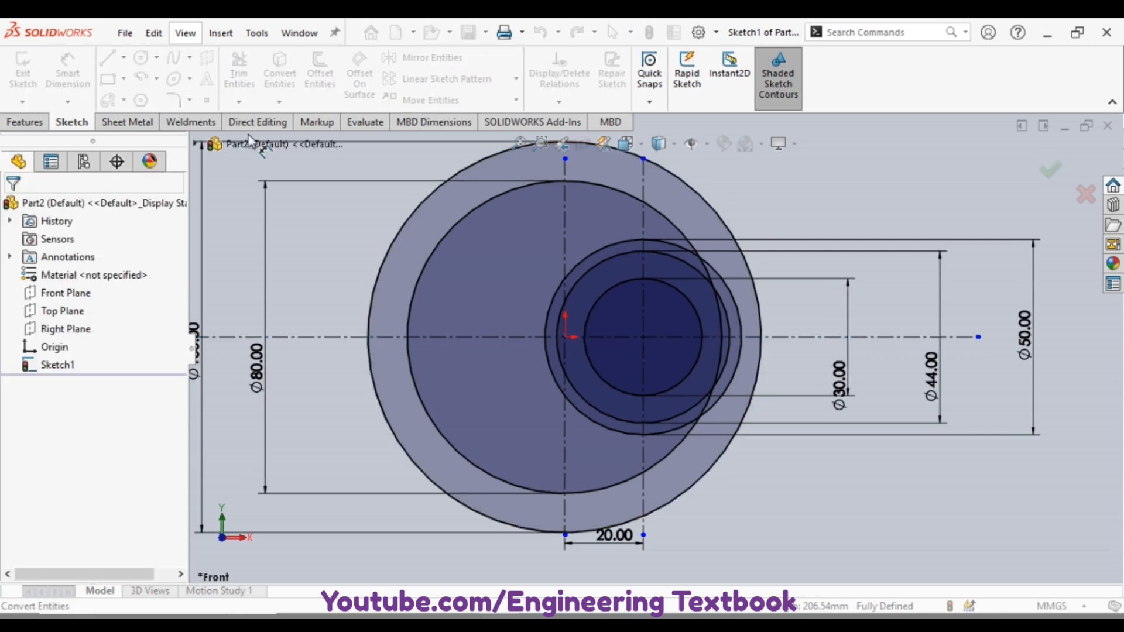
# Step: Offset the horizontal centreline 5 mm bi-directionally and turn the 30 mm circle into construction geometry
pyautogui.click(319, 73)
pyautogui.click(305, 332)
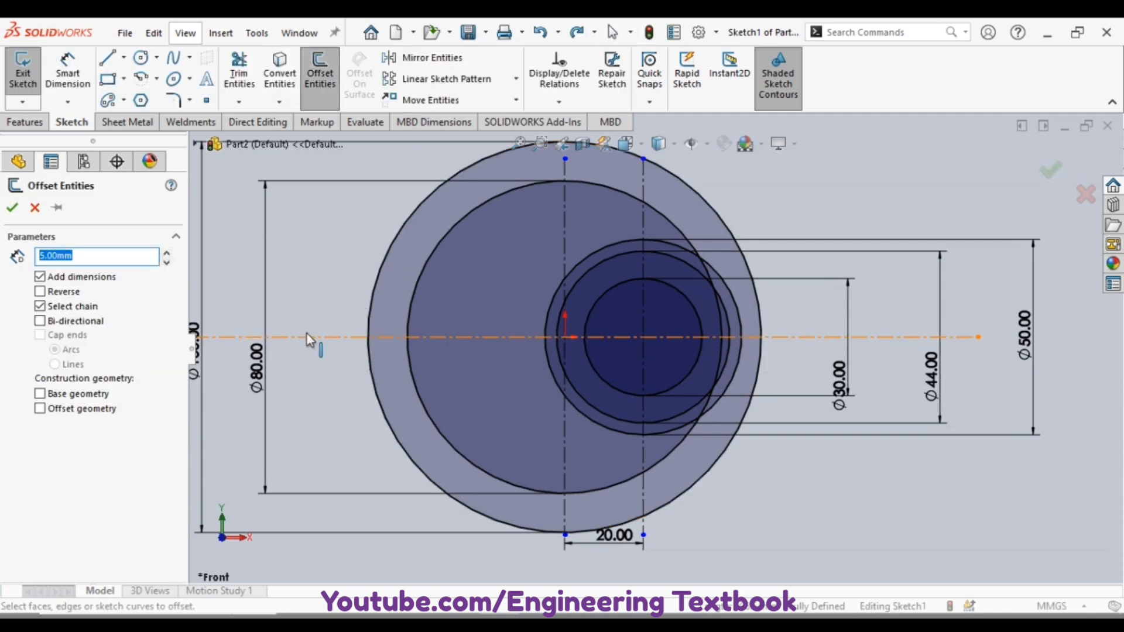
pyautogui.click(39, 321)
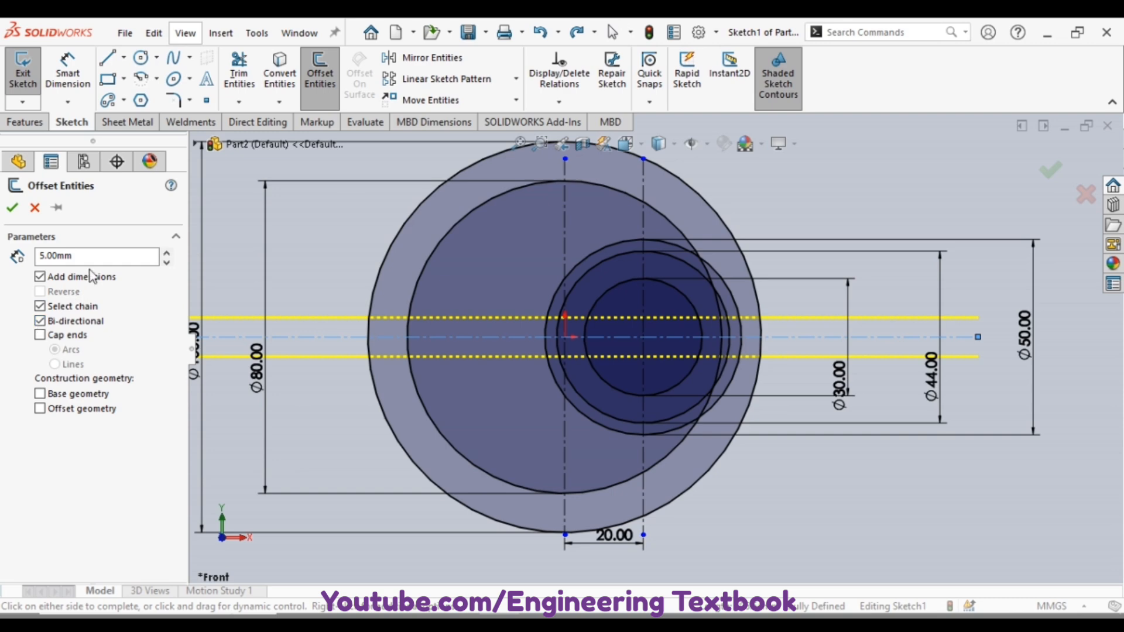
pyautogui.click(12, 208)
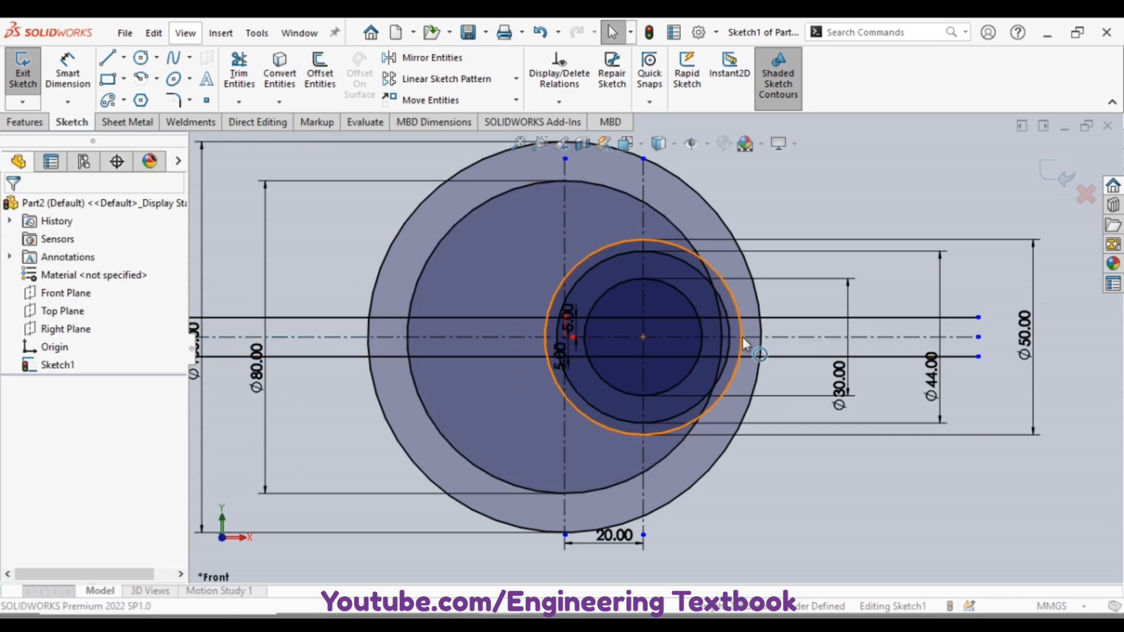
pyautogui.click(701, 329)
pyautogui.click(773, 281)
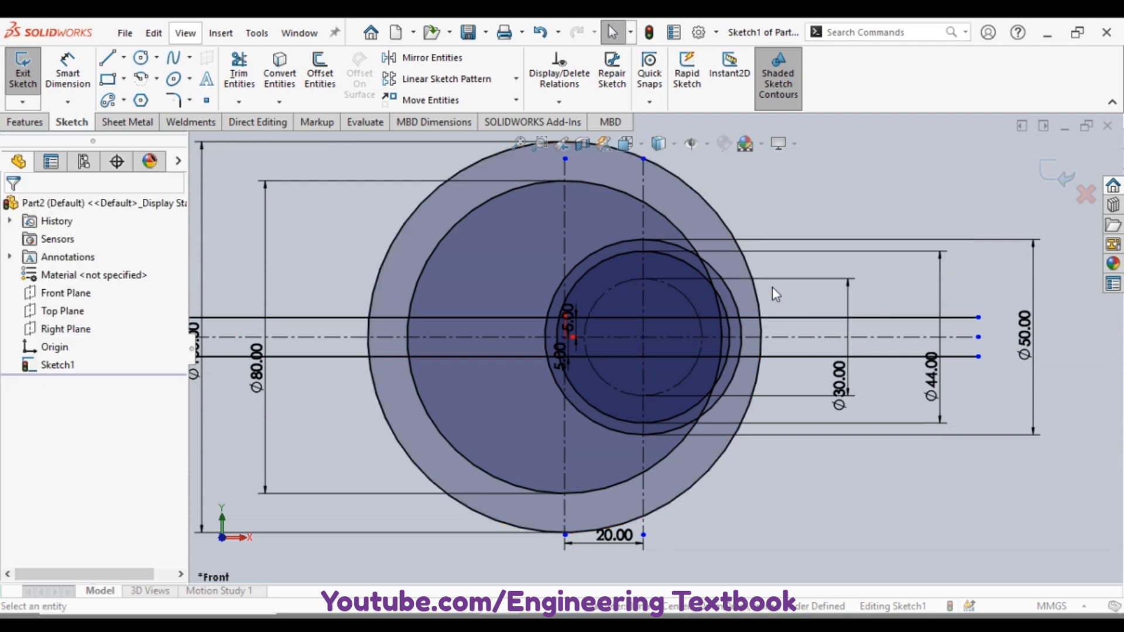
# Step: Power-trim the upper offset line and the 80 mm and 50 mm circles at their crossings, leaving a closed crescent outline above the centreline
pyautogui.click(238, 71)
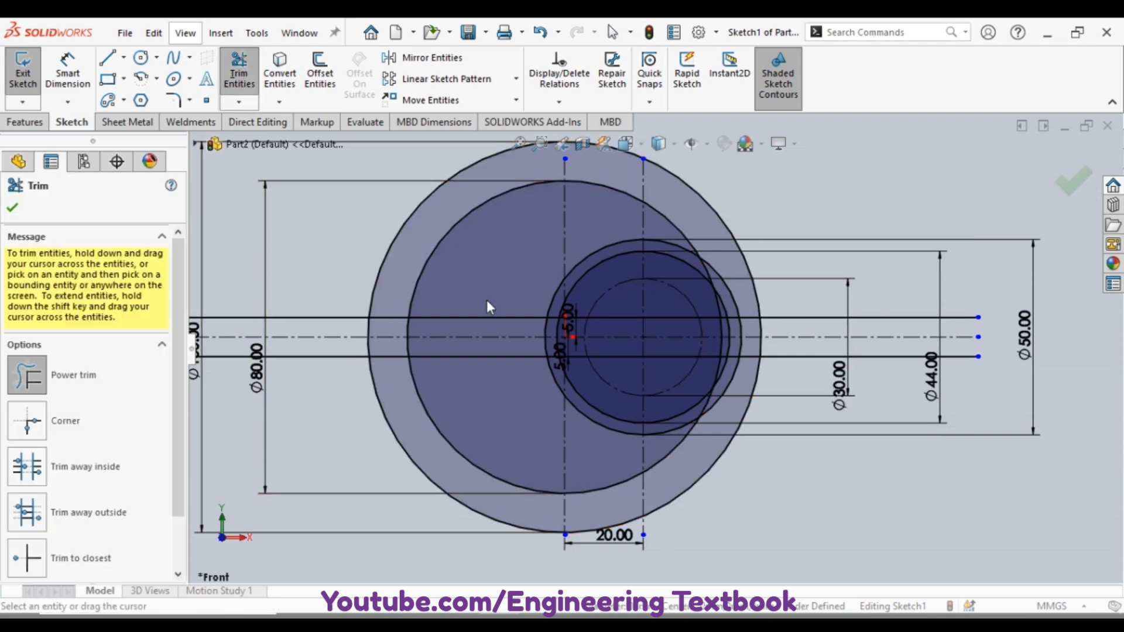
pyautogui.scroll(1, 468, 328)
pyautogui.scroll(-6, 456, 331)
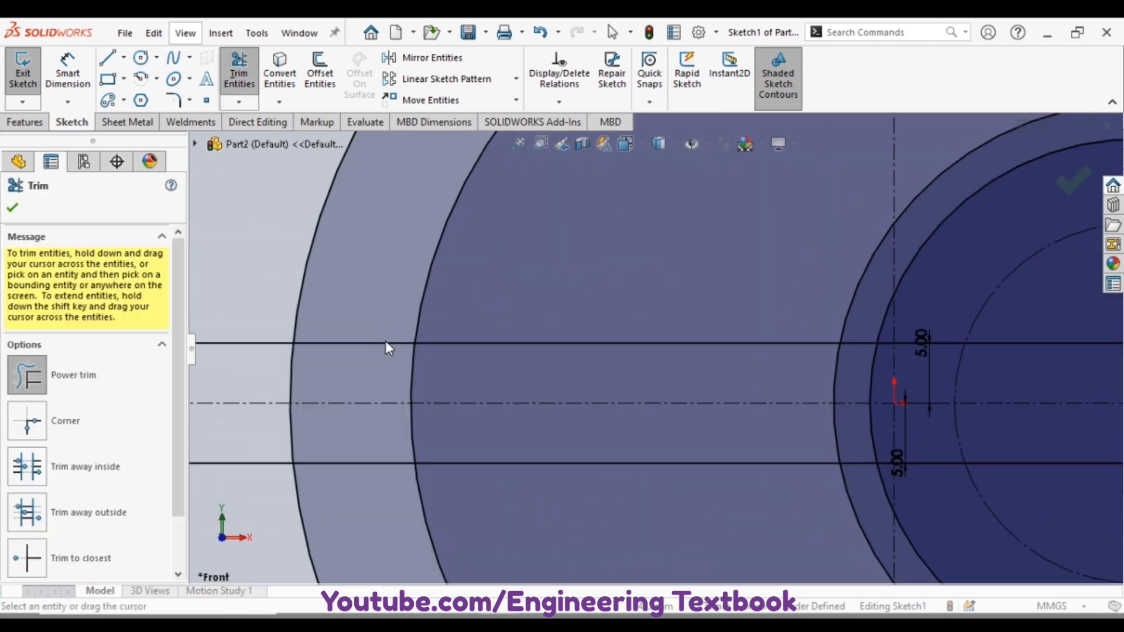
pyautogui.moveTo(385, 343)
pyautogui.mouseDown()
pyautogui.moveTo(434, 379)
pyautogui.moveTo(438, 368)
pyautogui.mouseUp()
pyautogui.scroll(3, 437, 366)
pyautogui.scroll(-3, 950, 286)
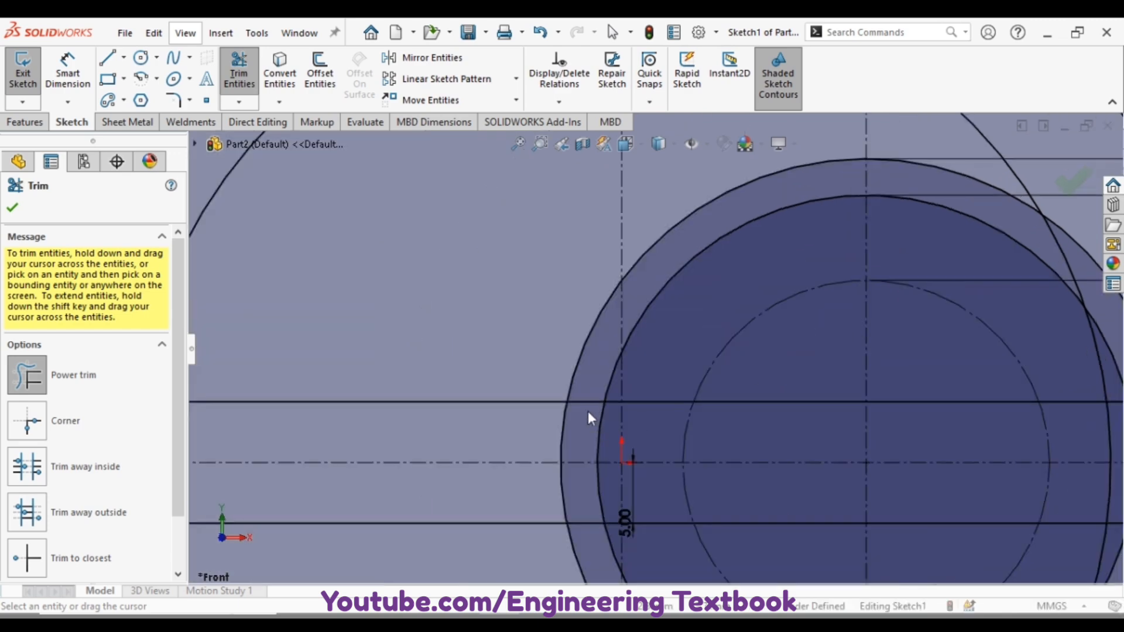
pyautogui.click(586, 402)
pyautogui.scroll(3, 585, 406)
pyautogui.scroll(-2, 844, 290)
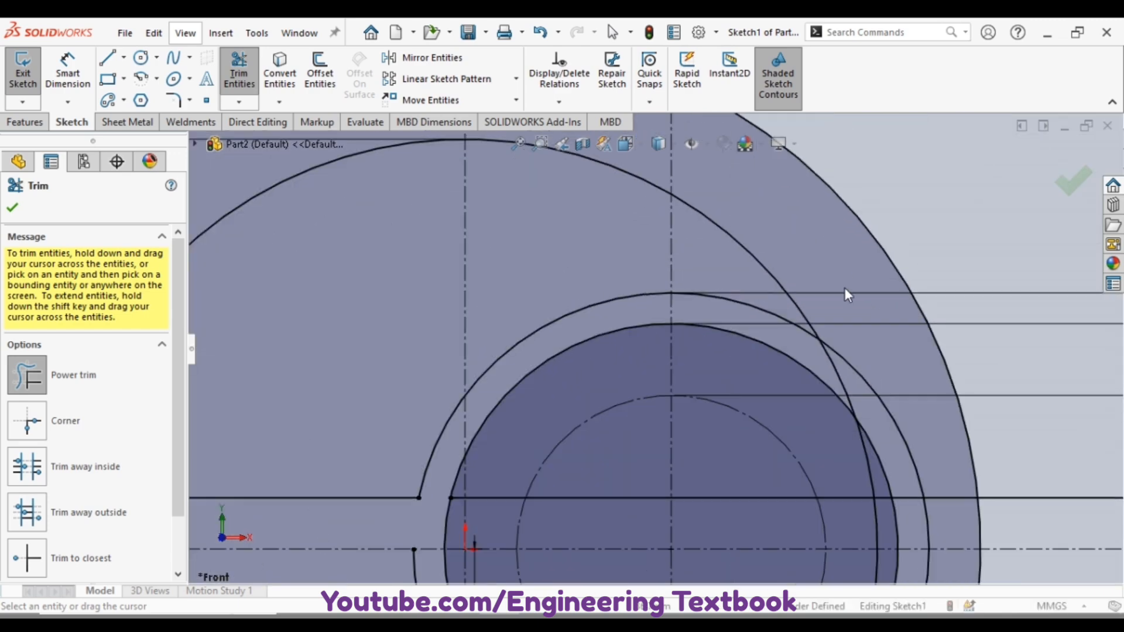
pyautogui.click(826, 359)
pyautogui.press('Escape')
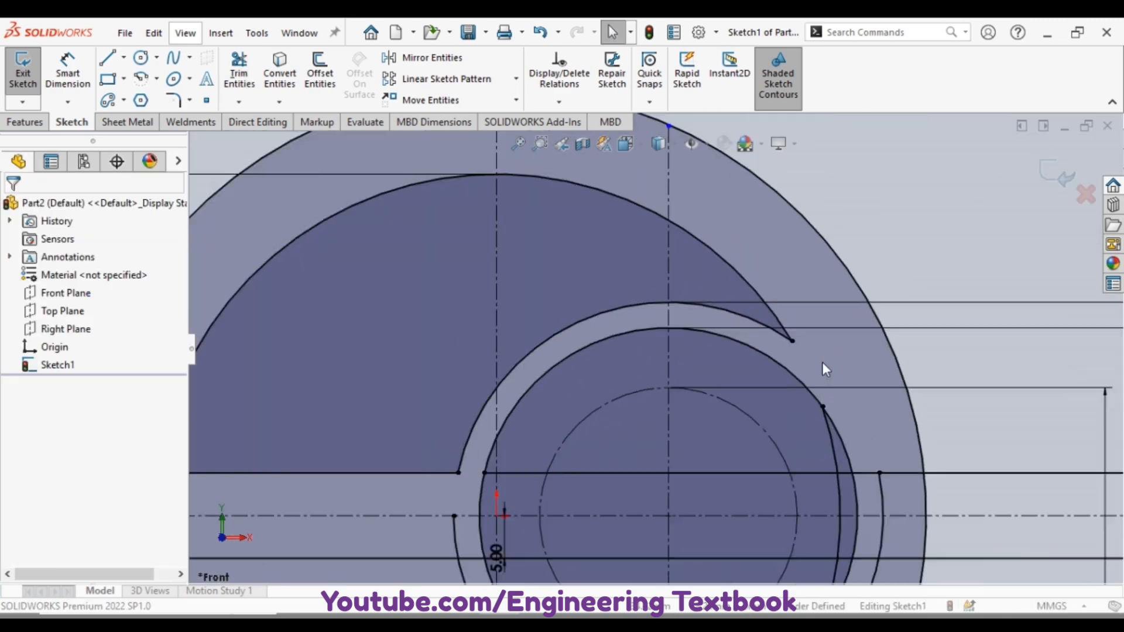
# Step: Delete the lower offset line and the leftover lower arc of the 50 mm circle
pyautogui.scroll(3, 648, 503)
pyautogui.scroll(2, 514, 501)
pyautogui.scroll(-4, 545, 360)
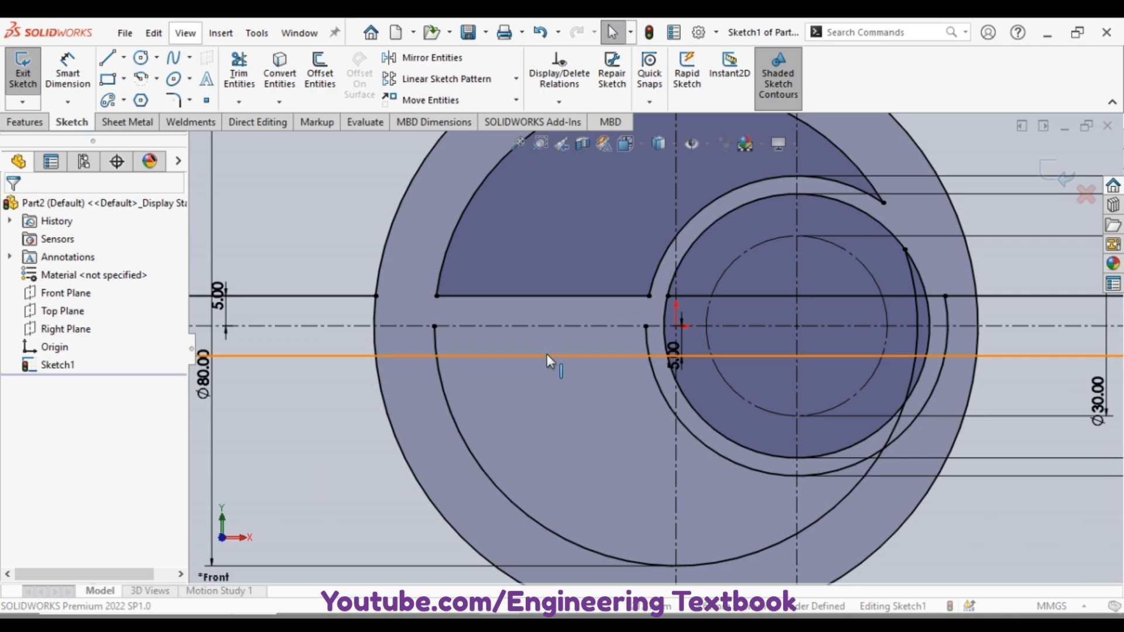
pyautogui.click(546, 355)
pyautogui.keyDown('ctrl'); pyautogui.click(657, 381); pyautogui.keyUp('ctrl')
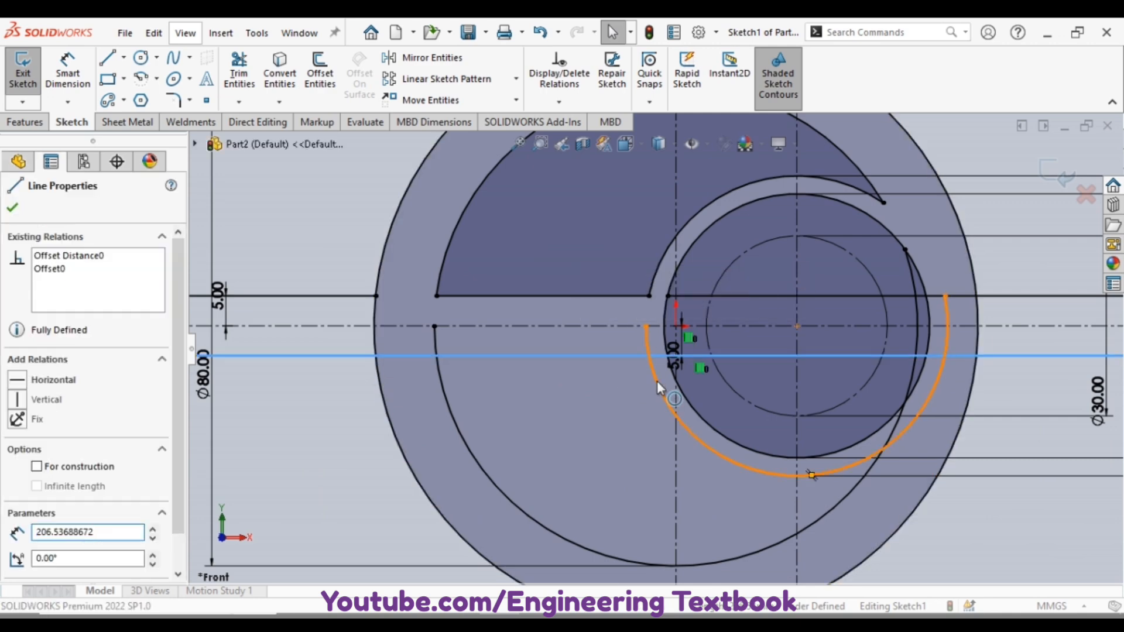
pyautogui.press('Delete')
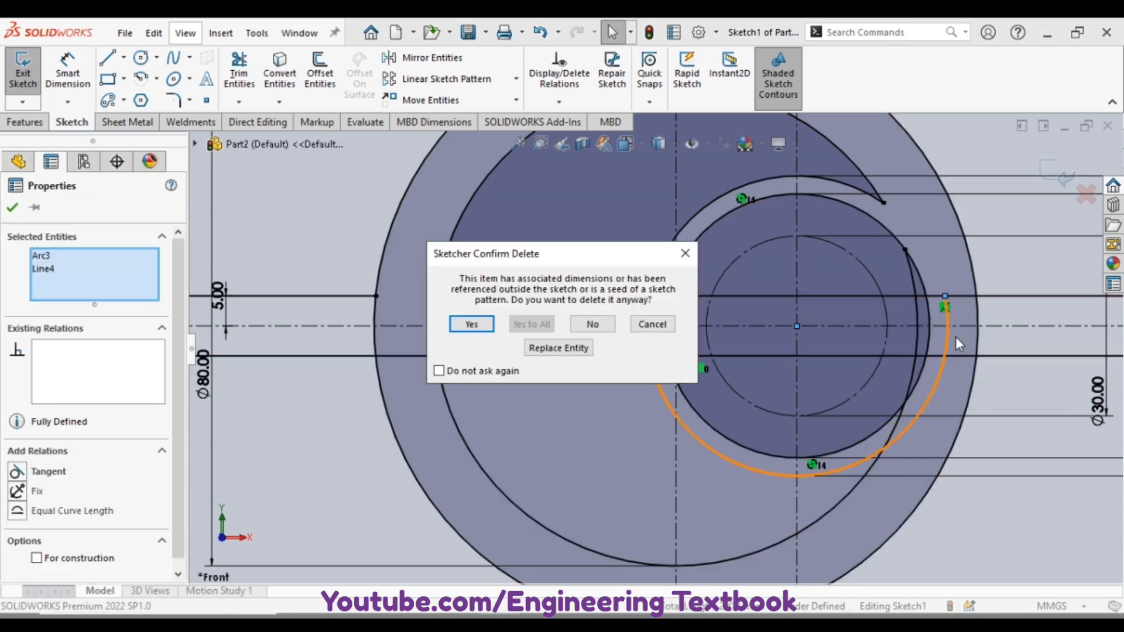
pyautogui.click(484, 326)
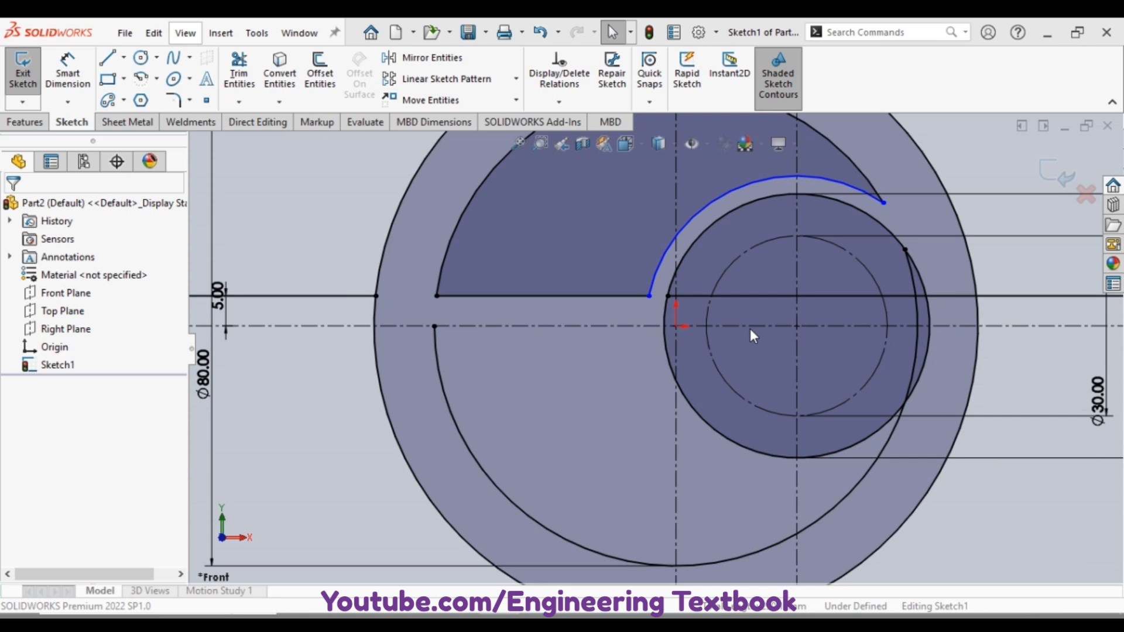
# Step: Delete the upper offset line's leftover segment across the 44 mm circle and the leftover lower arc of the 80 mm circle
pyautogui.click(748, 291)
pyautogui.click(759, 296)
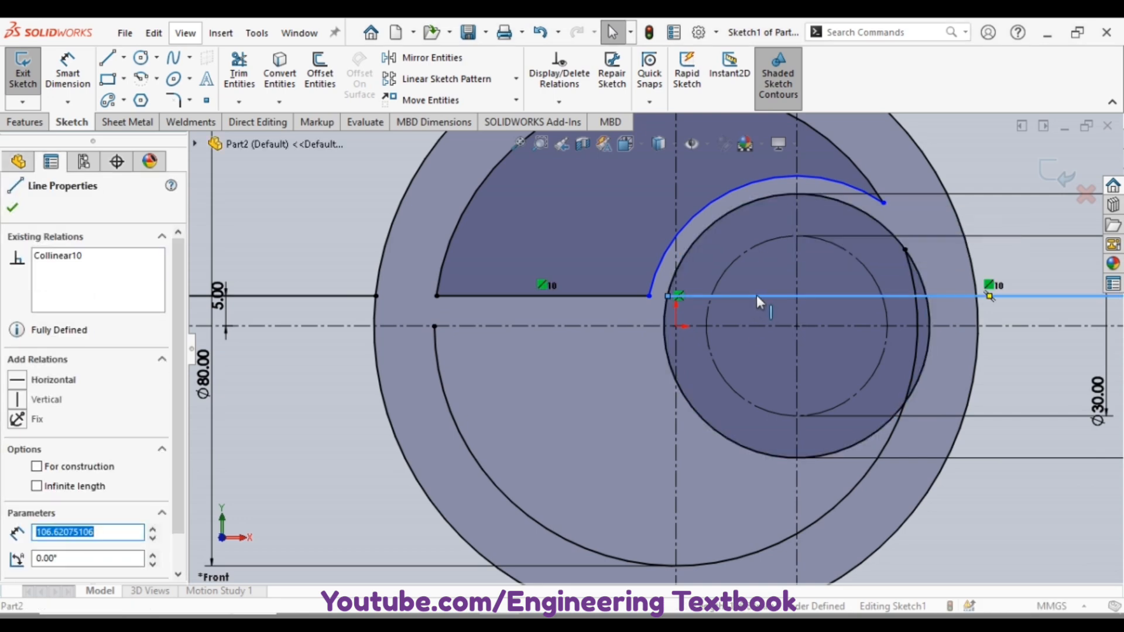
pyautogui.click(1038, 346)
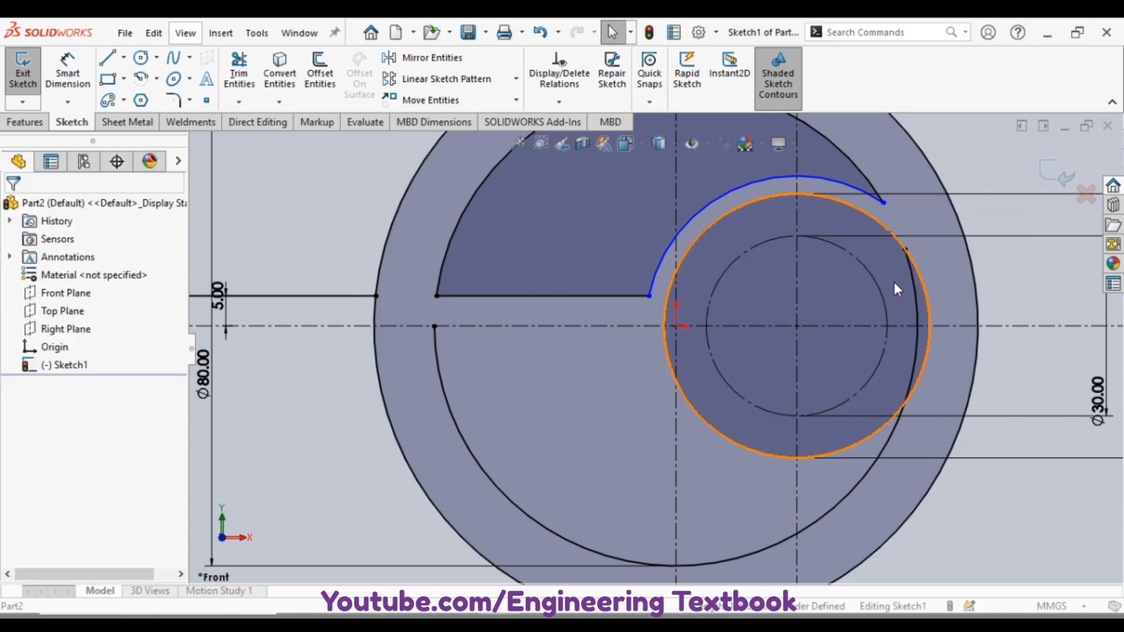
pyautogui.click(912, 276)
pyautogui.press('Delete')
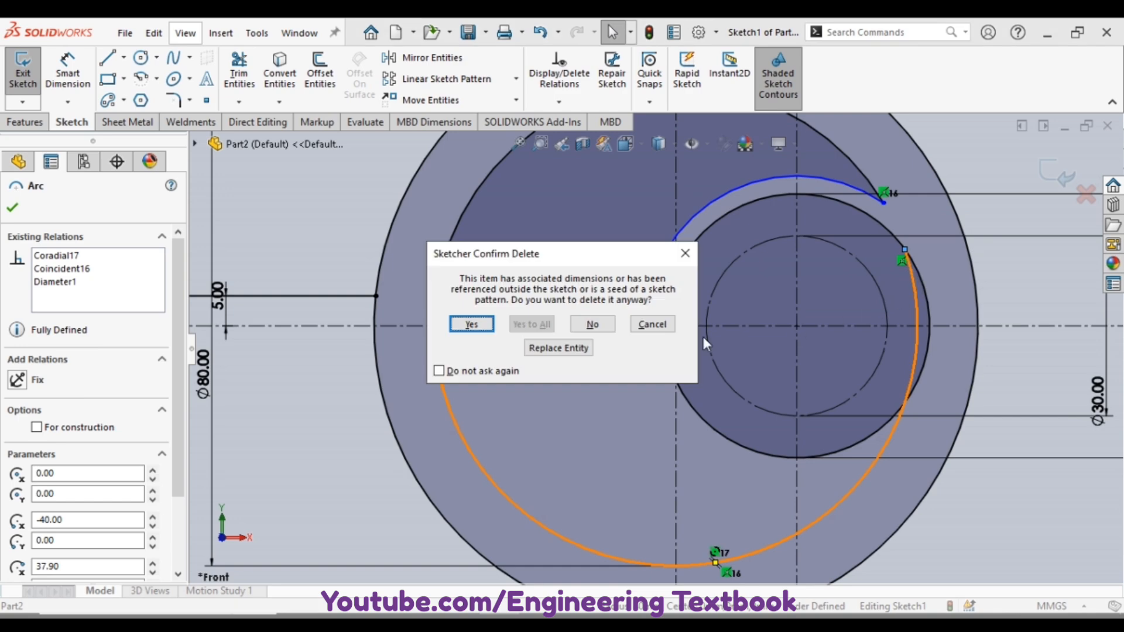
pyautogui.click(462, 325)
# Step: Delete the leftover offset line segment outside the 100 mm circle, on the side opposite the 44 mm circle
pyautogui.press('f')
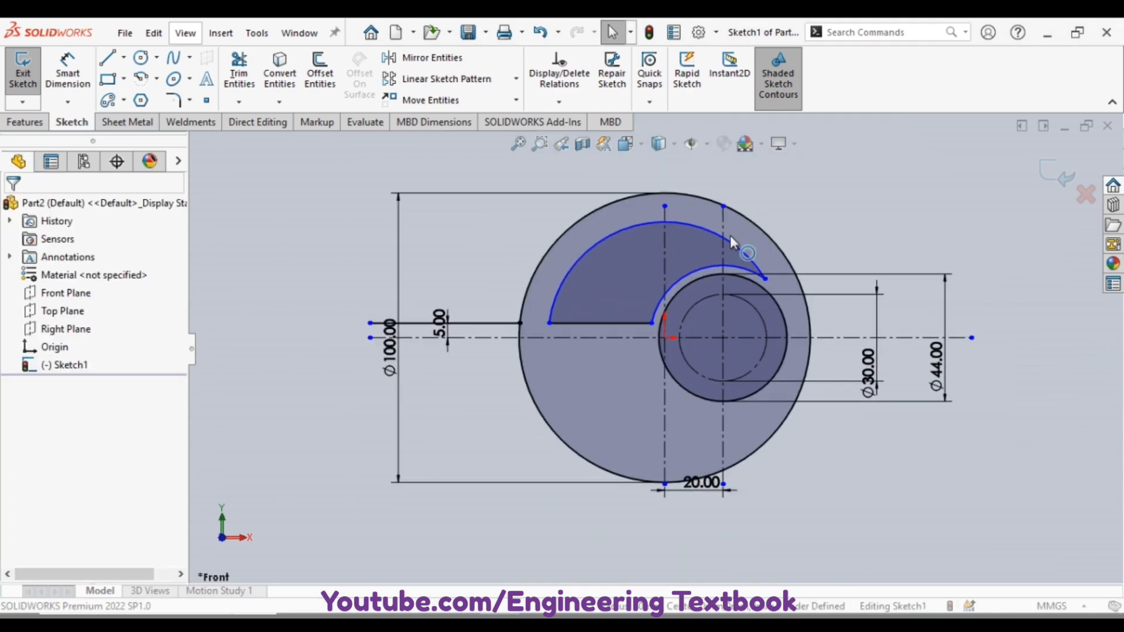
pyautogui.click(407, 349)
pyautogui.press('Delete')
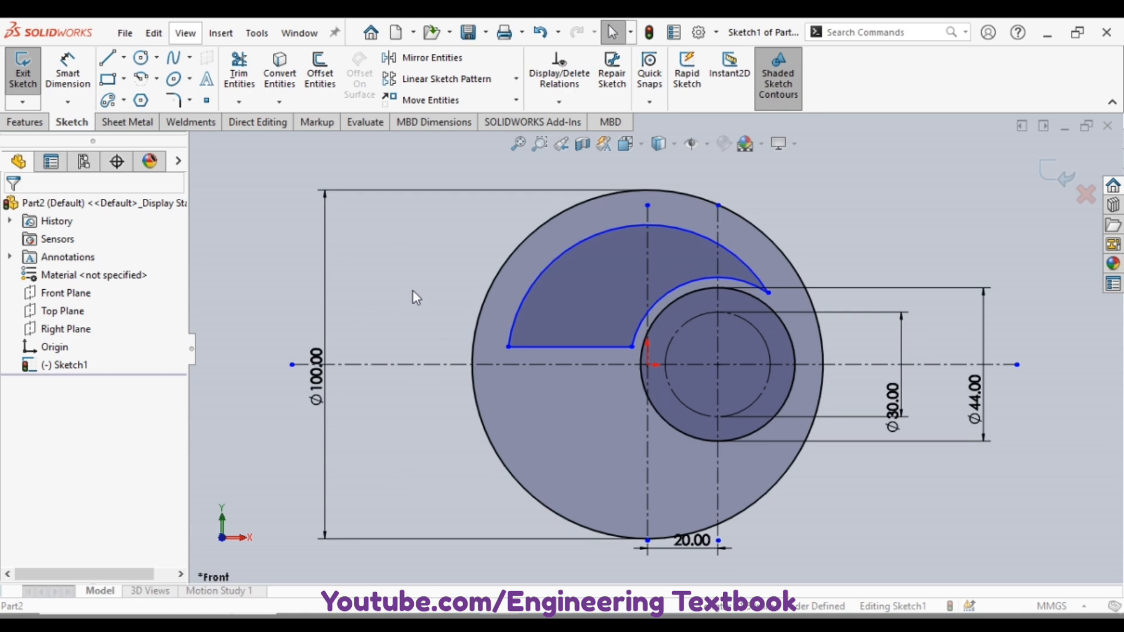
# Step: Dimension the crescent outline's outer arc with a radius of 40 mm
pyautogui.click(67, 73)
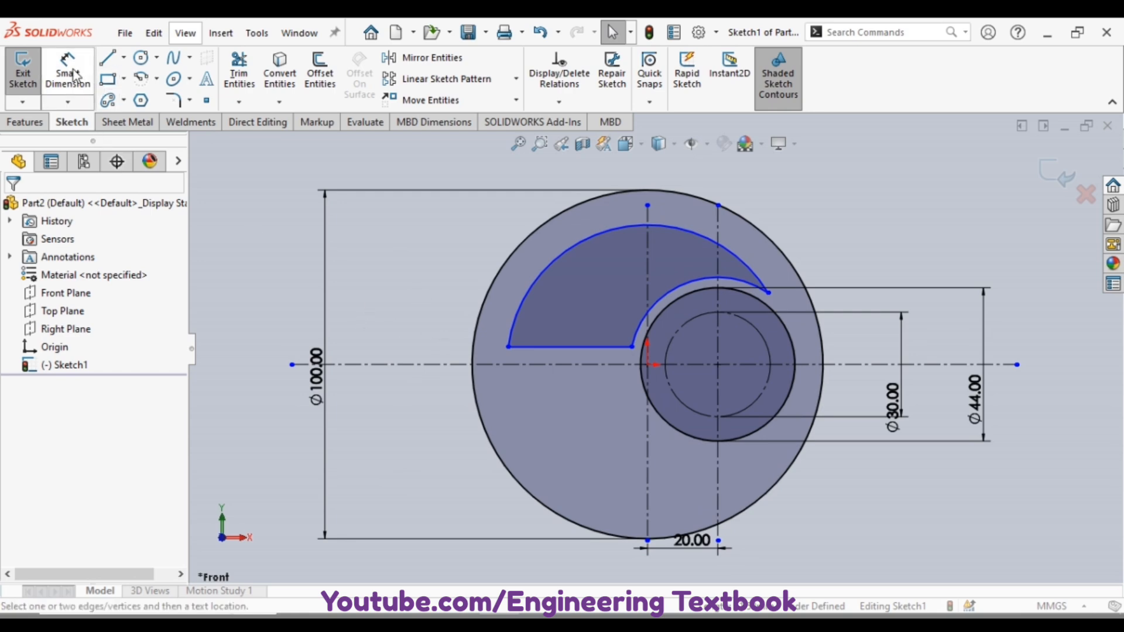
pyautogui.click(549, 259)
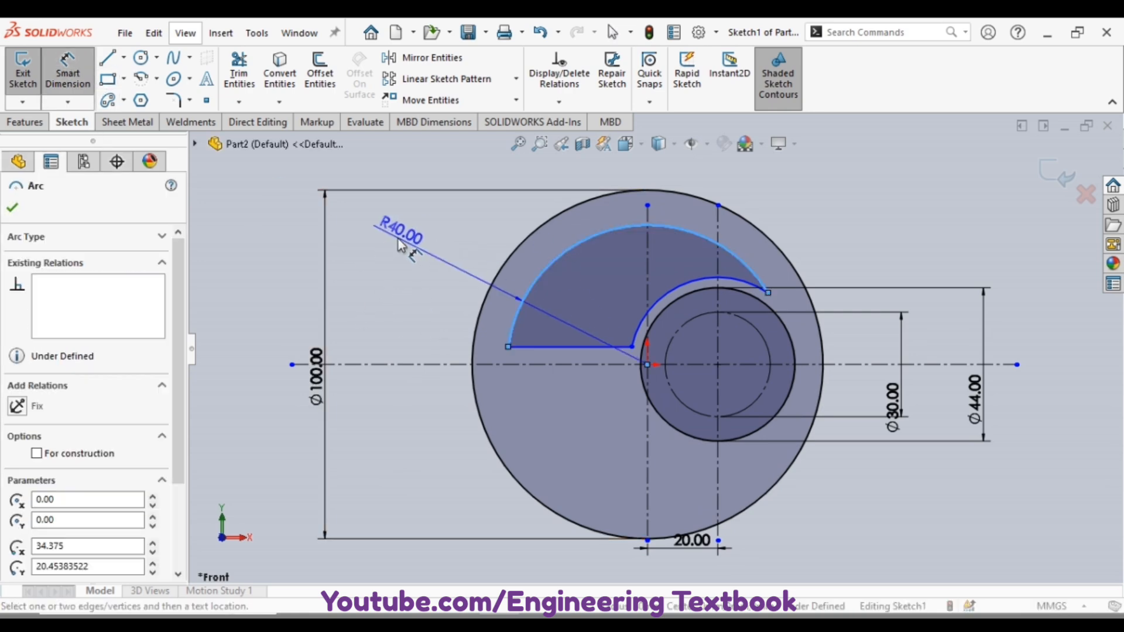
pyautogui.click(383, 235)
pyautogui.press('BackSpace')
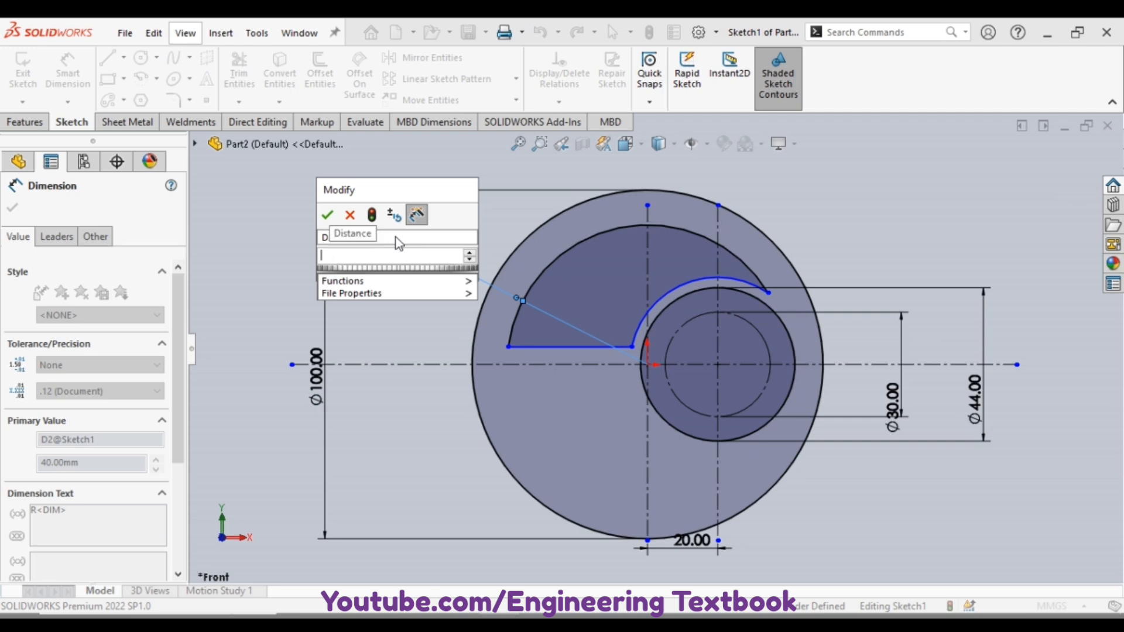
pyautogui.write('40')
pyautogui.press('Return')
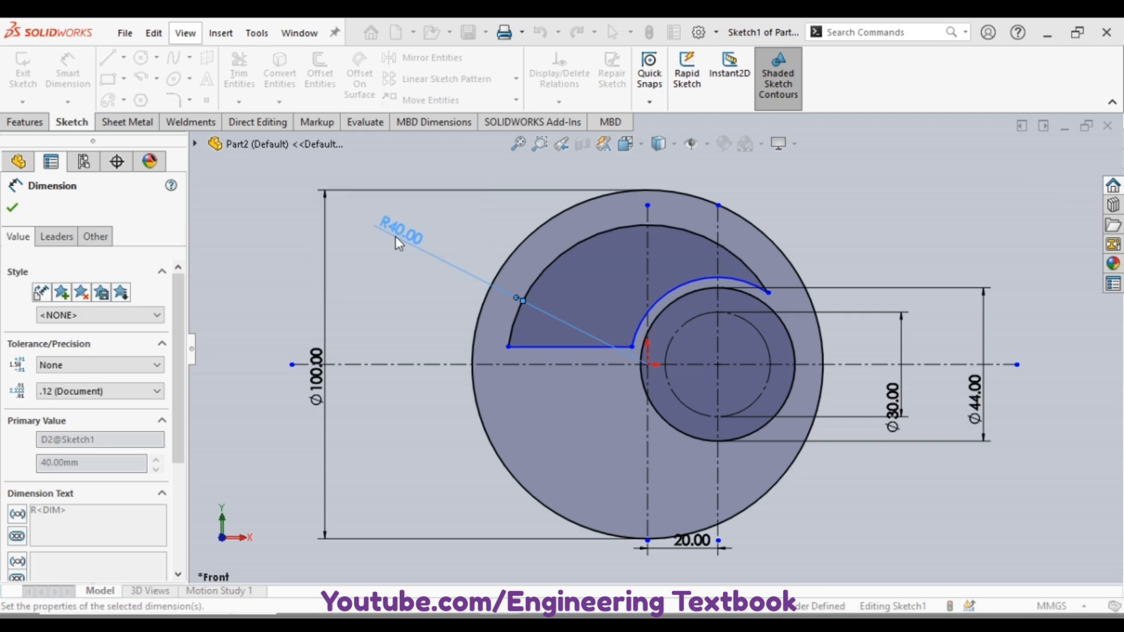
# Step: Dimension the crescent outline's inner arc with a radius of 25 mm
pyautogui.click(660, 294)
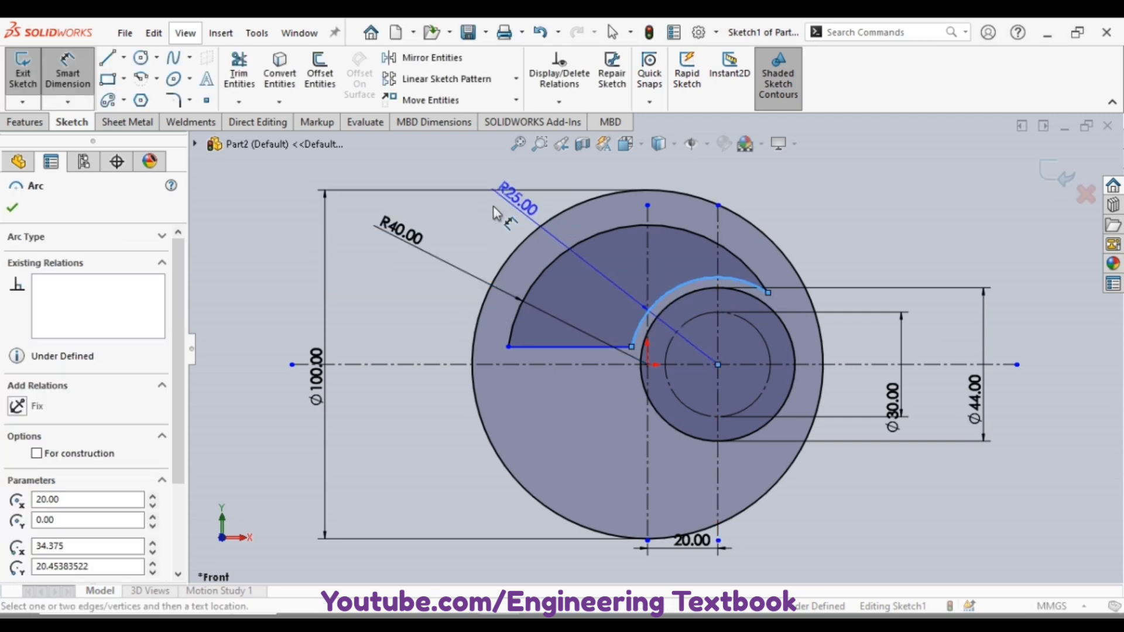
pyautogui.click(449, 237)
pyautogui.press('Return')
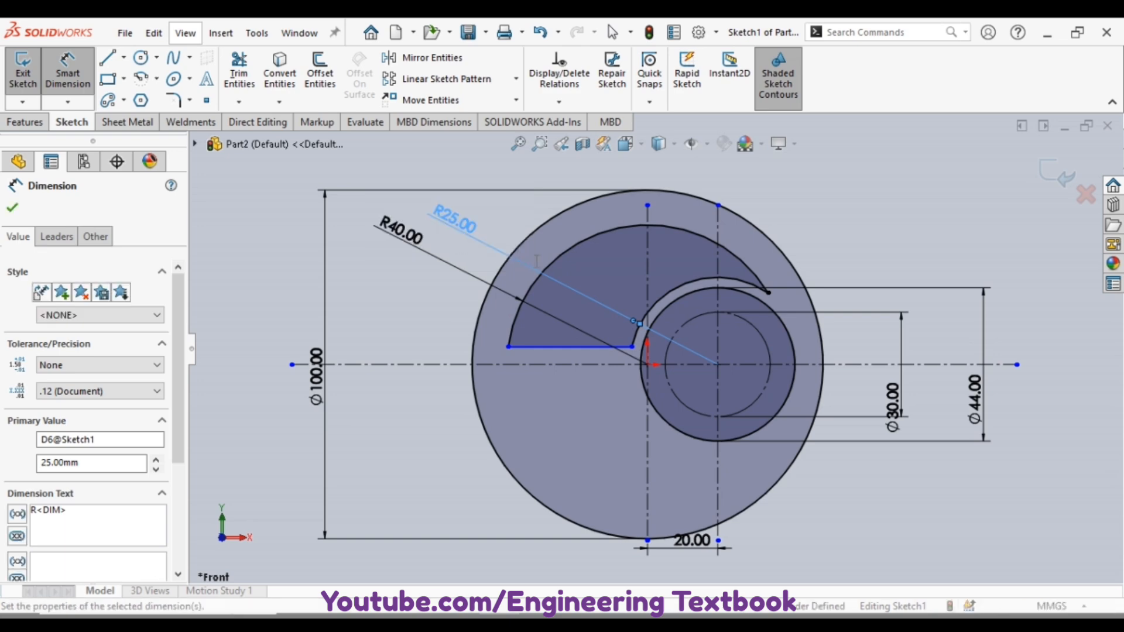
# Step: Dimension the crescent outline's straight edge at 5 mm from the horizontal centreline
pyautogui.click(601, 346)
pyautogui.click(603, 362)
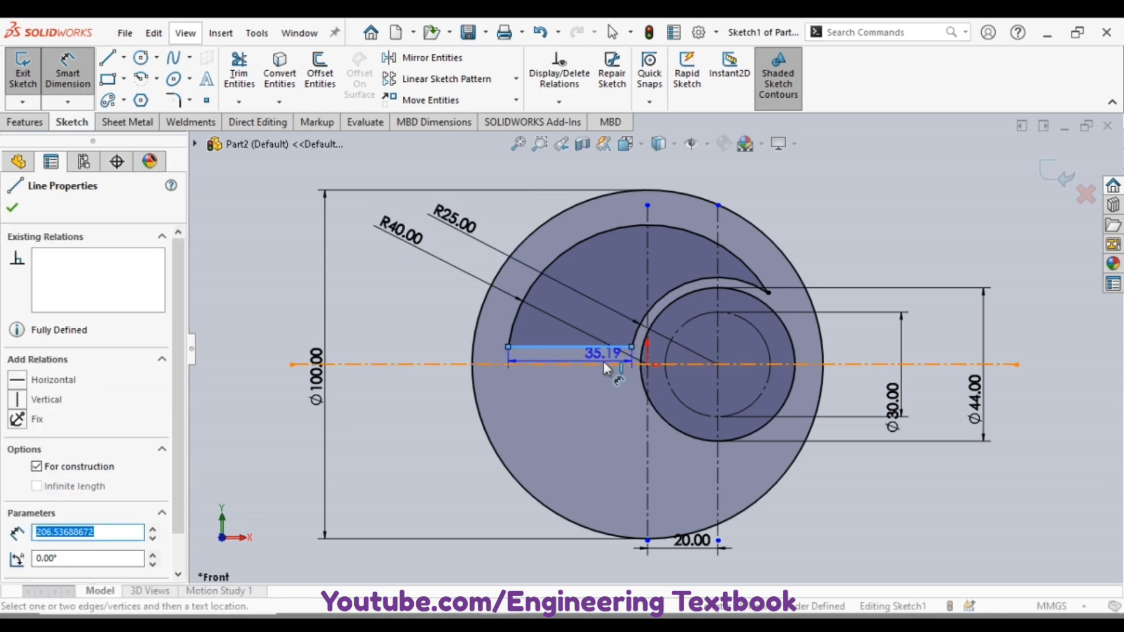
pyautogui.click(447, 350)
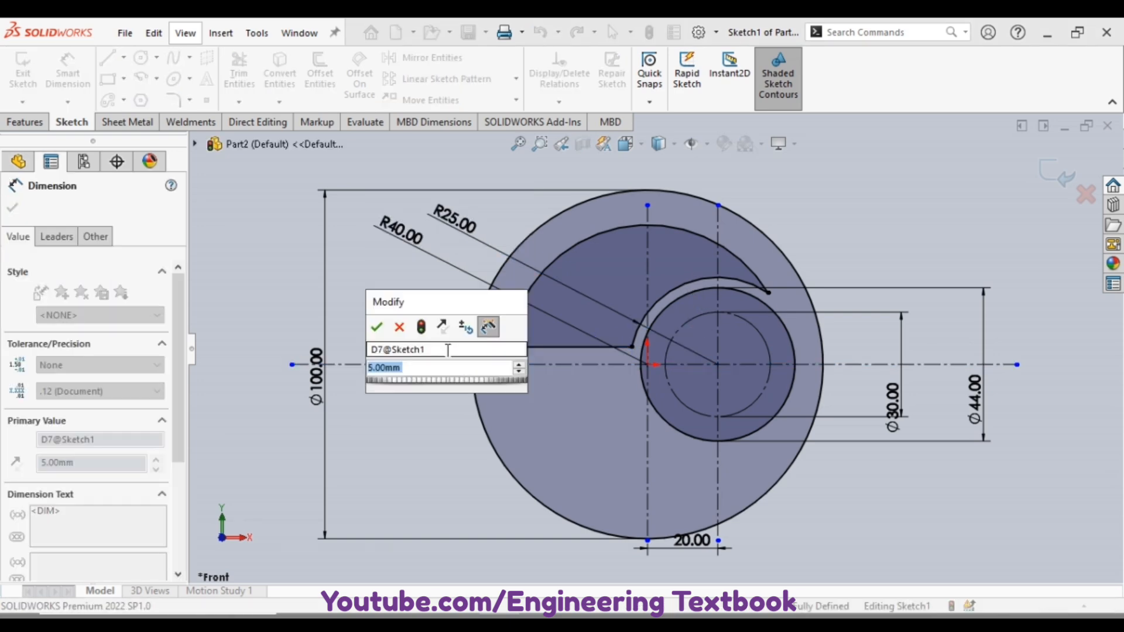
pyautogui.press('Return')
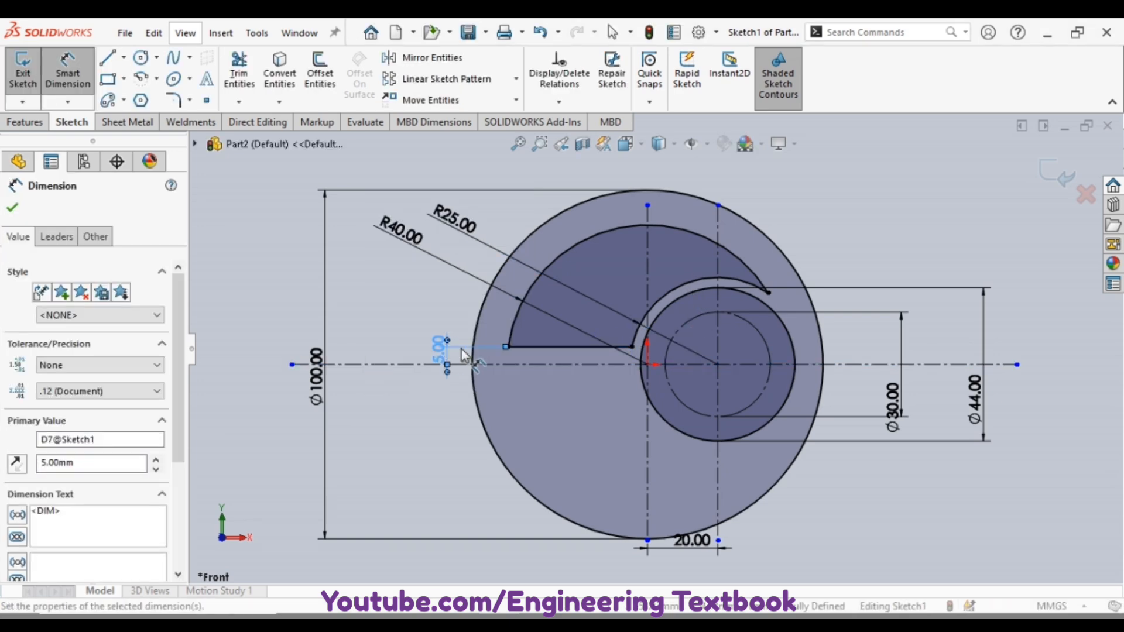
# Step: Round the three corners of the crescent outline with 5 mm sketch fillets
pyautogui.click(174, 100)
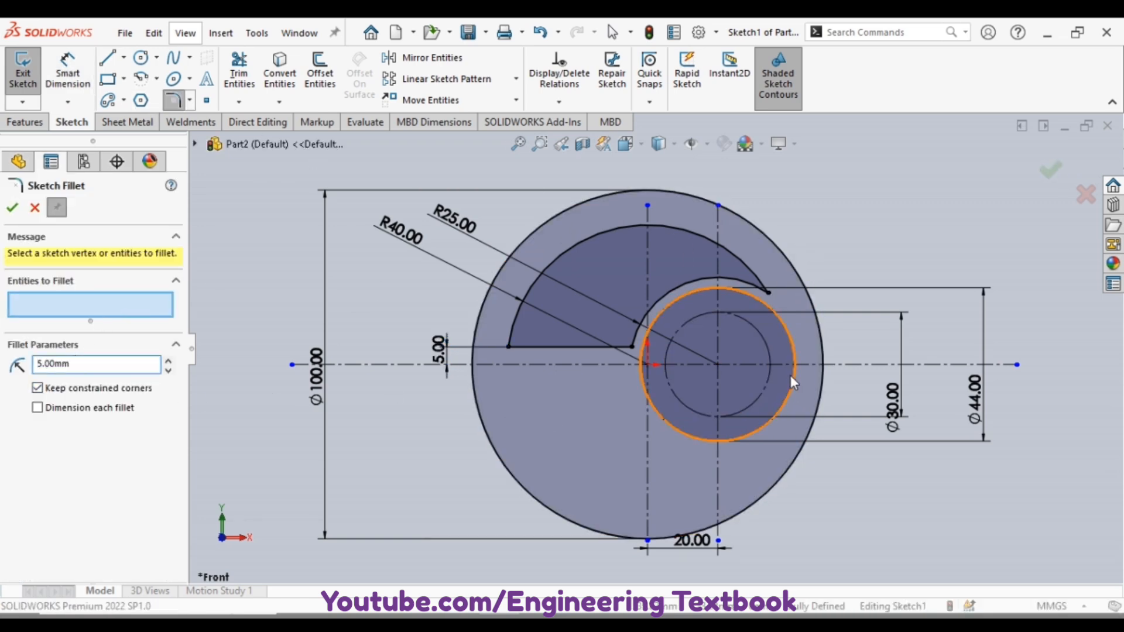
pyautogui.click(769, 293)
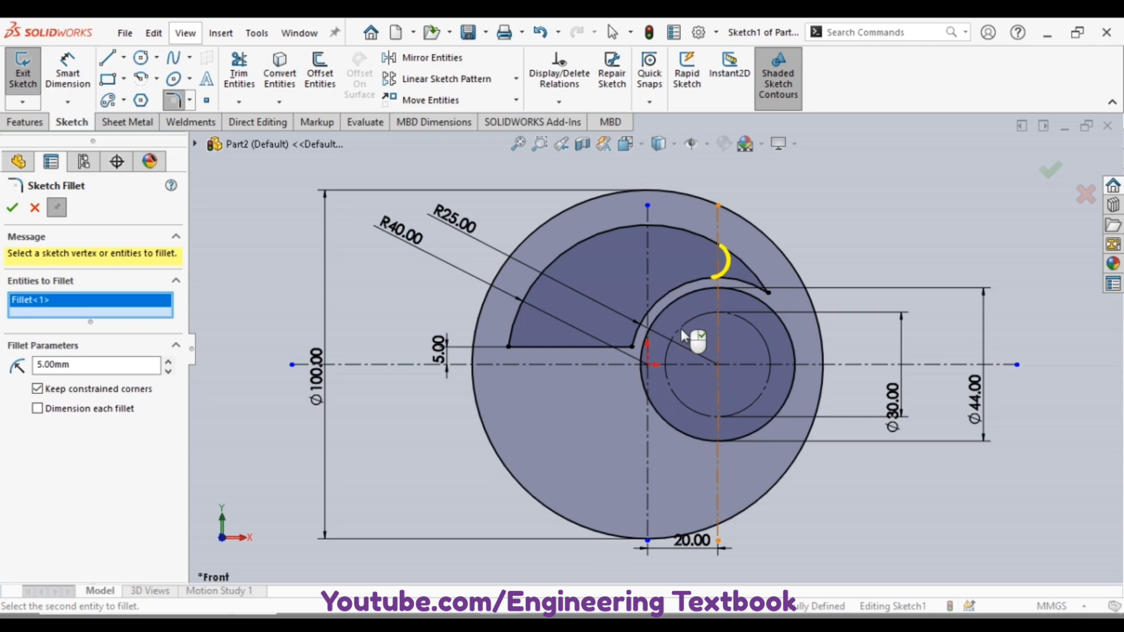
pyautogui.click(632, 347)
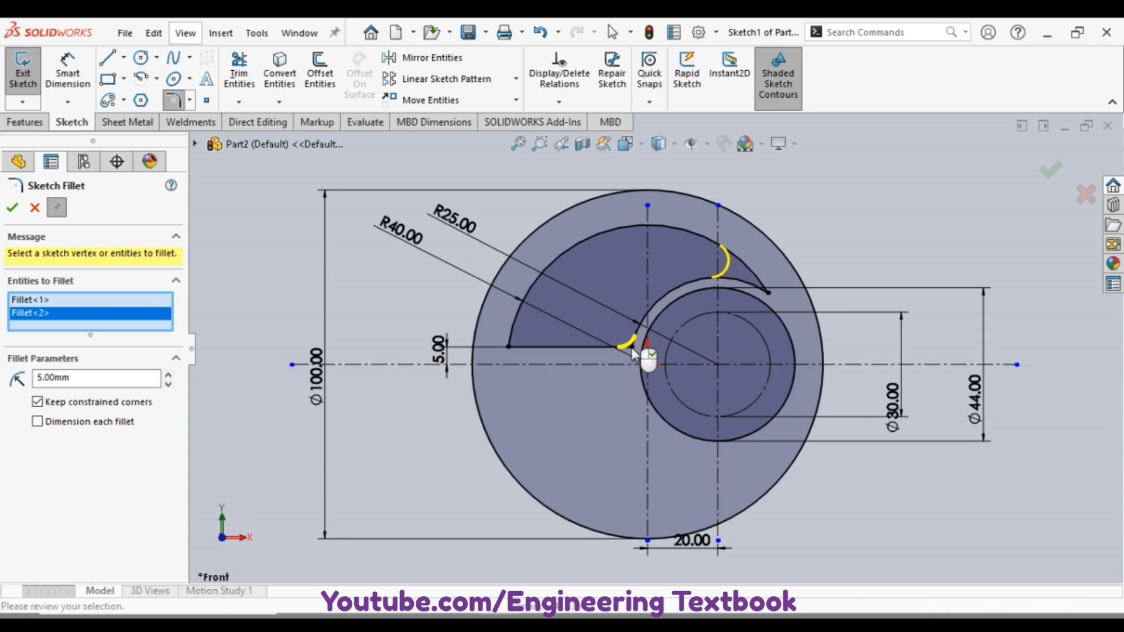
pyautogui.click(513, 347)
pyautogui.rightClick(513, 348)
pyautogui.rightClick(513, 348)
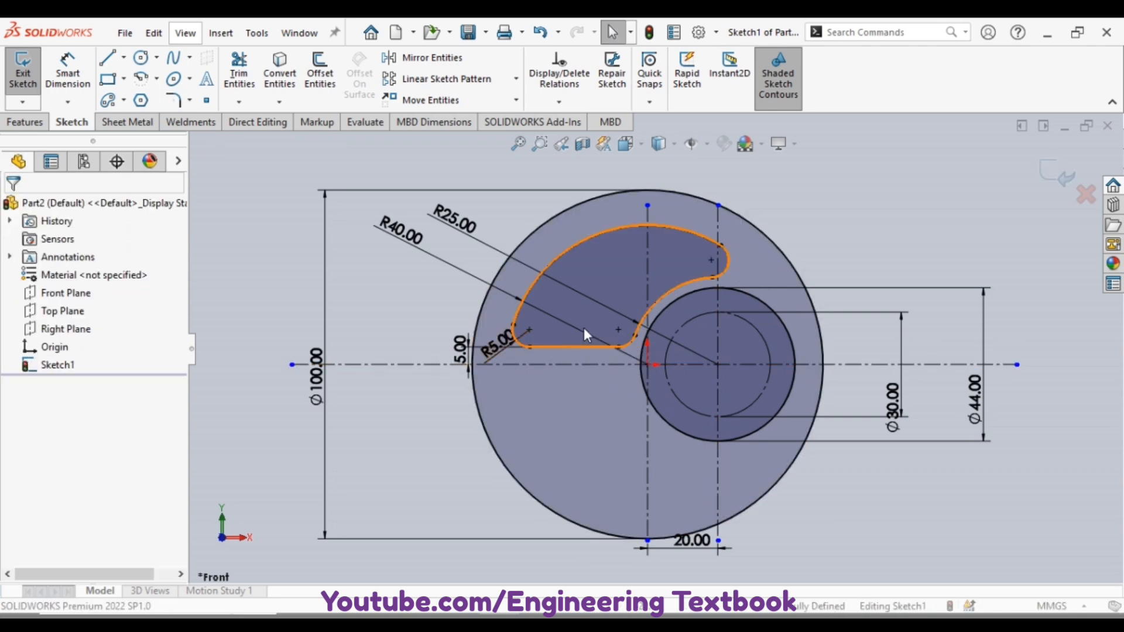
# Step: Mirror the whole rounded pocket outline about the horizontal centreline, keeping the original
pyautogui.scroll(-2, 691, 328)
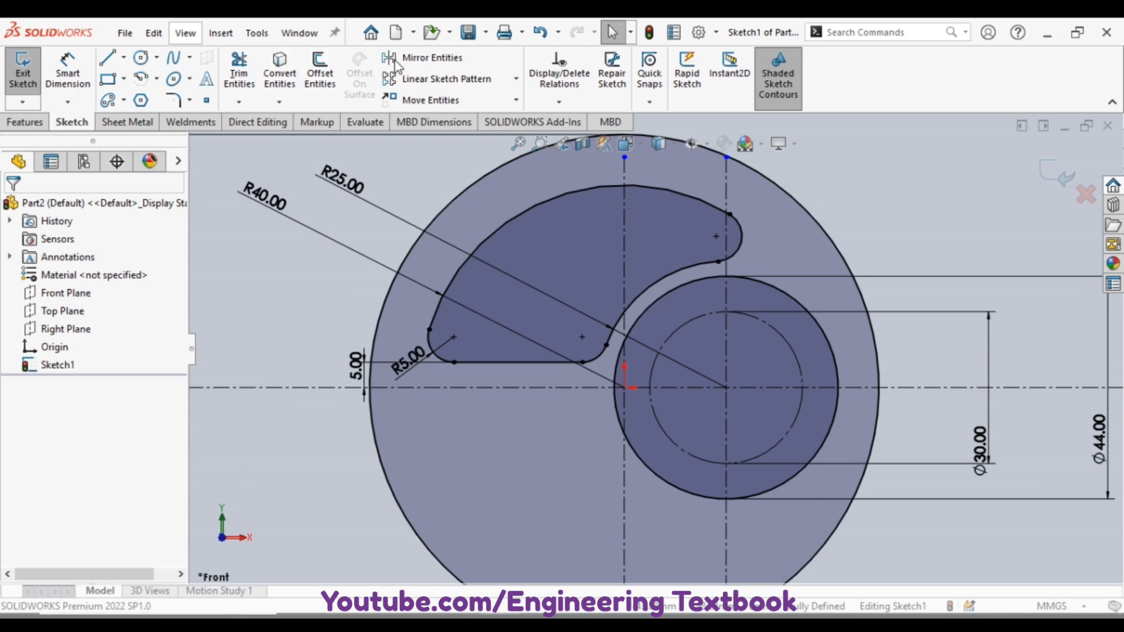
pyautogui.click(432, 58)
pyautogui.click(589, 264)
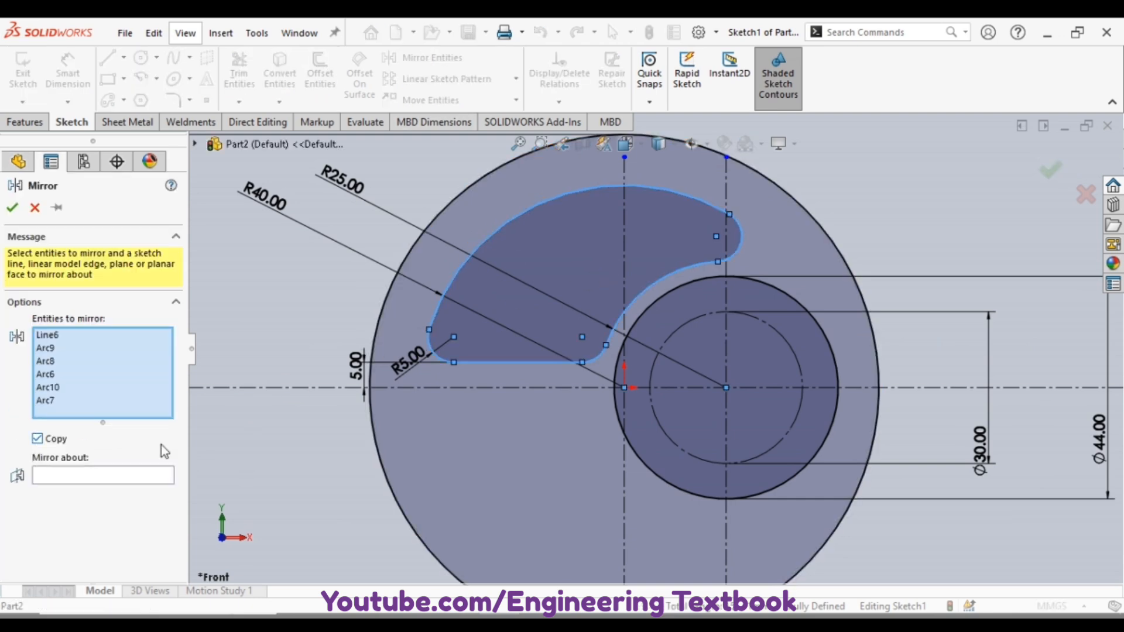
pyautogui.click(75, 475)
pyautogui.click(438, 388)
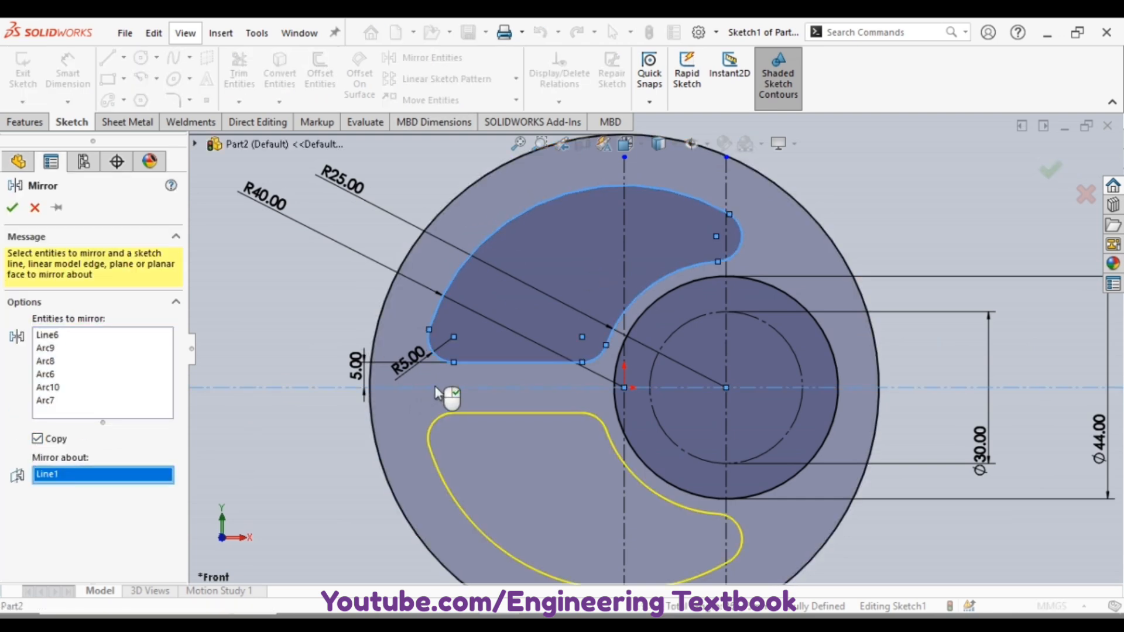
pyautogui.rightClick(437, 387)
pyautogui.scroll(3, 626, 388)
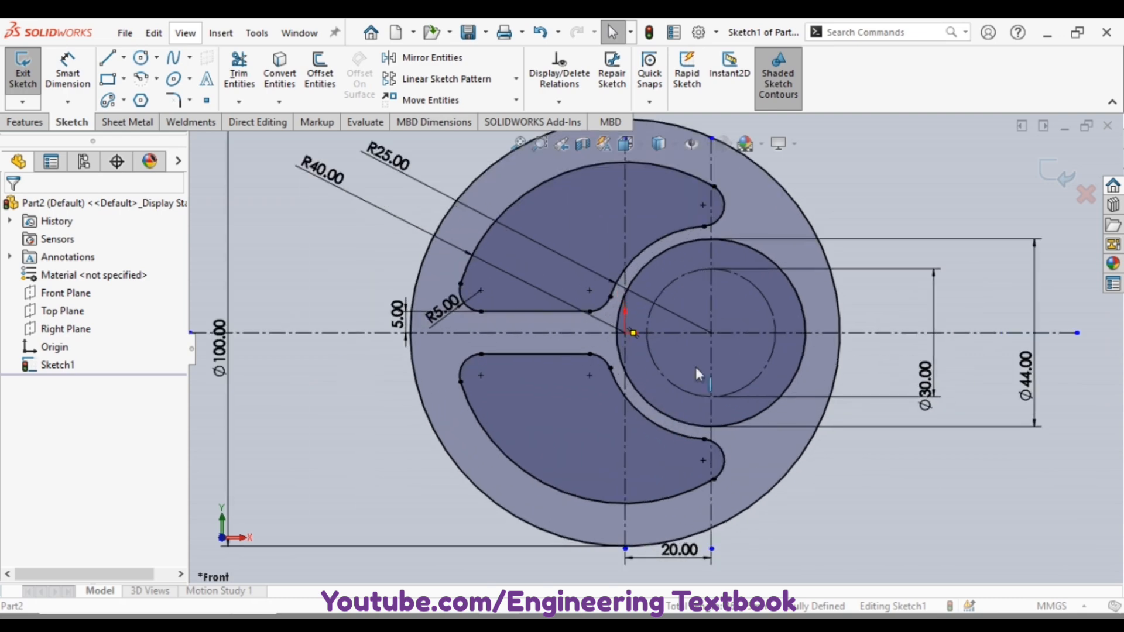
# Step: Sketch a 3 mm diameter circle where the 30 mm construction circle crosses the horizontal centreline on the side nearest the origin
pyautogui.scroll(-5, 718, 366)
pyautogui.click(140, 57)
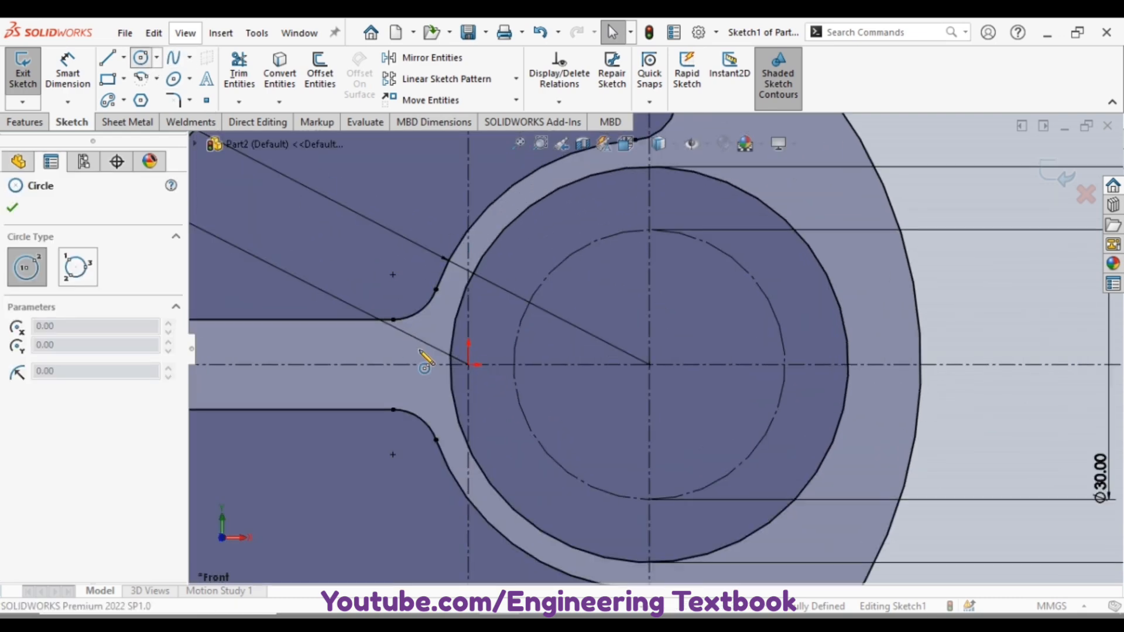
pyautogui.click(514, 365)
pyautogui.click(544, 380)
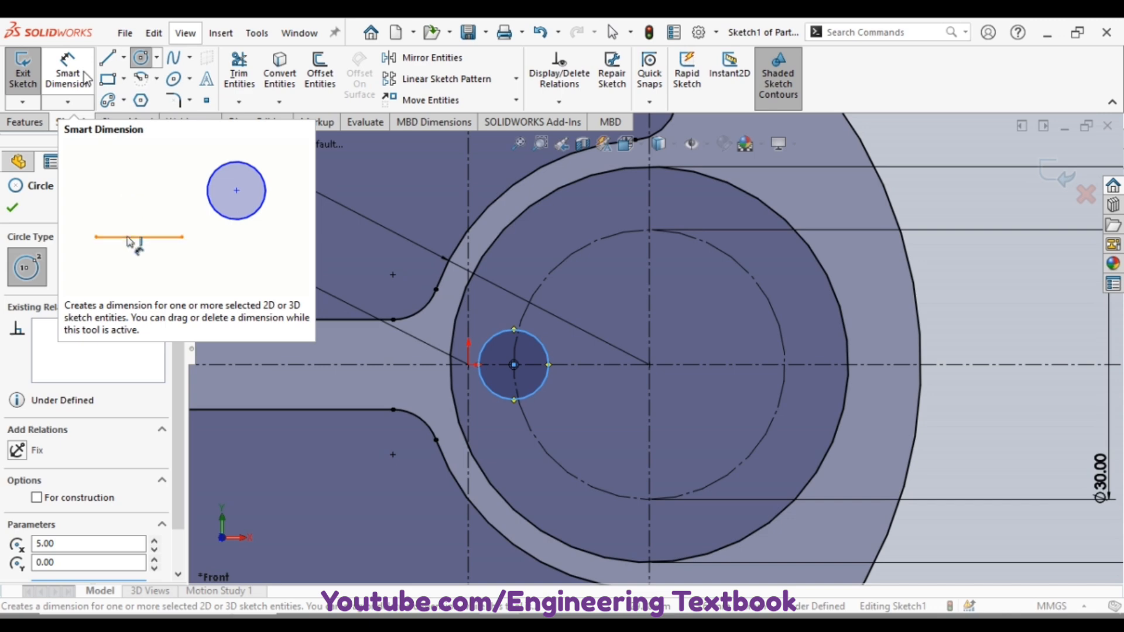
pyautogui.click(540, 386)
pyautogui.click(567, 414)
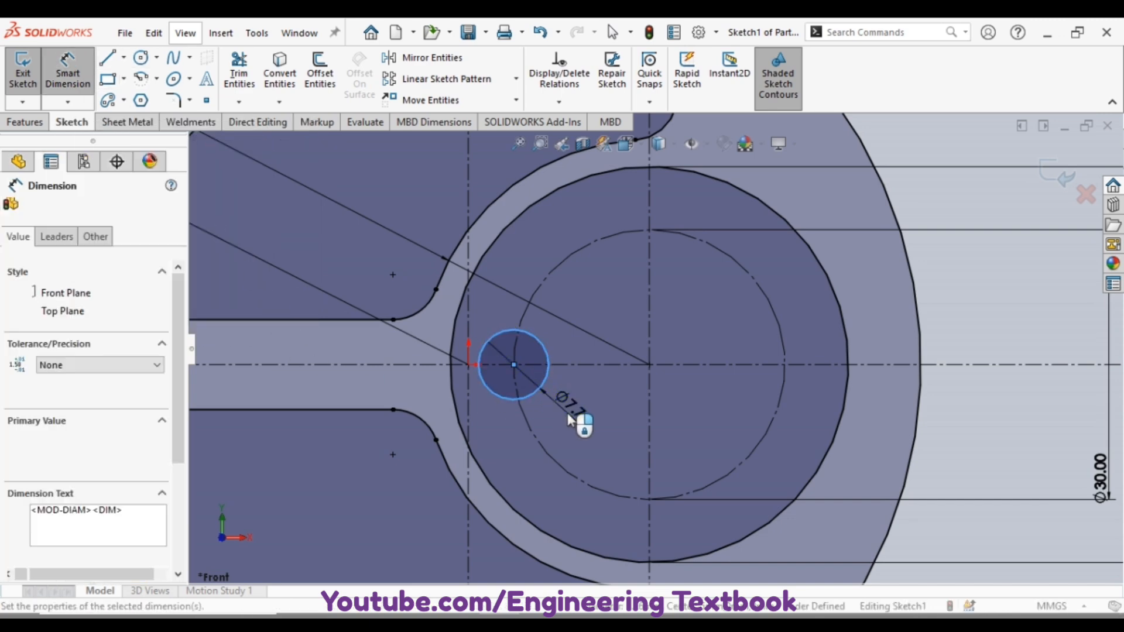
pyautogui.write('3')
pyautogui.press('Return')
pyautogui.press('Escape')
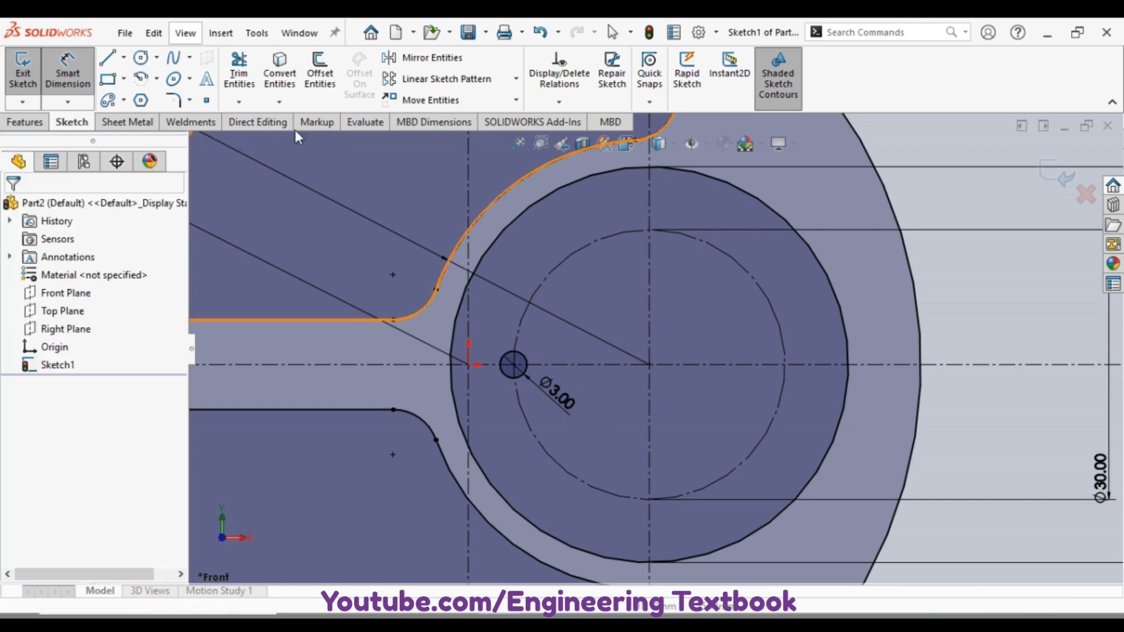
# Step: Create a circular sketch pattern of the 3 mm circle with 7 equally spaced instances over 360 degrees about the 44 mm circle's centre
pyautogui.click(516, 79)
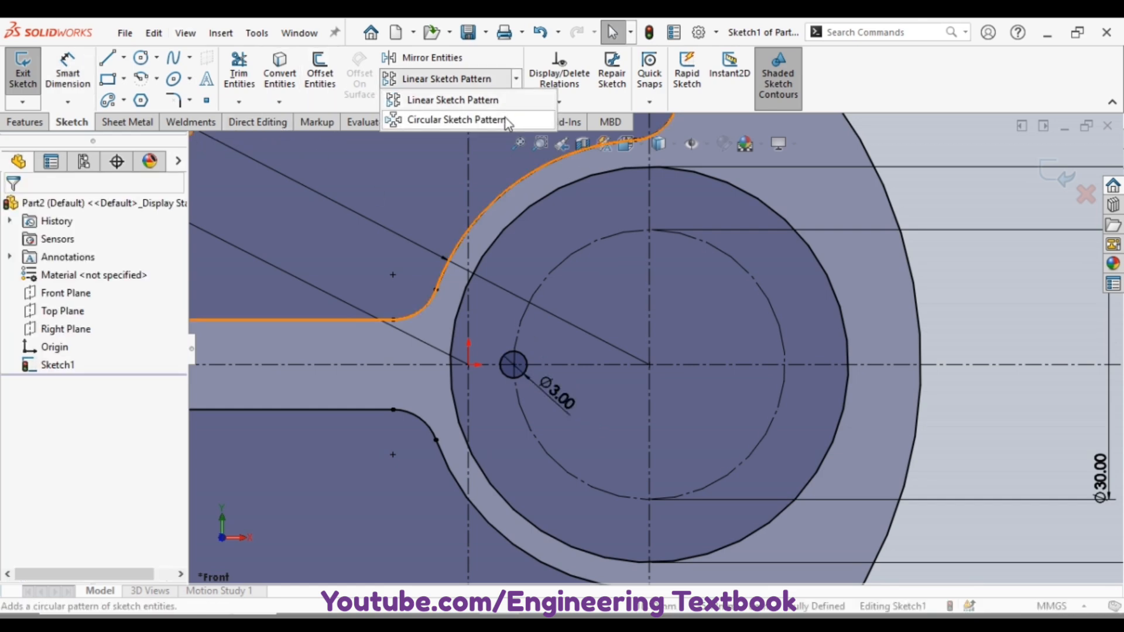
pyautogui.click(505, 118)
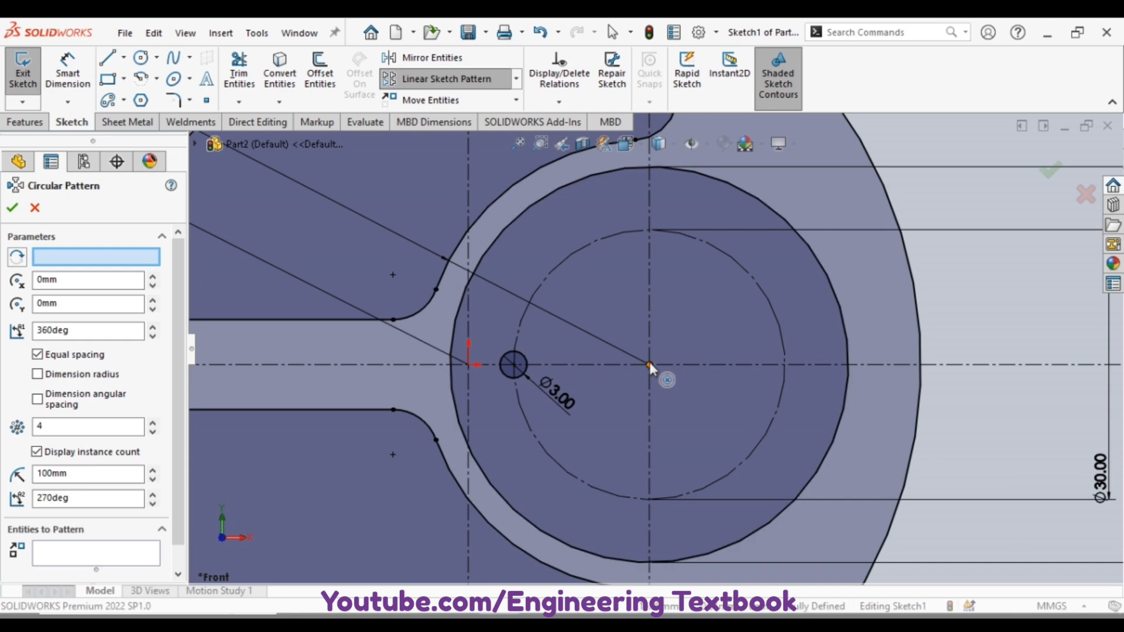
pyautogui.doubleClick(48, 427)
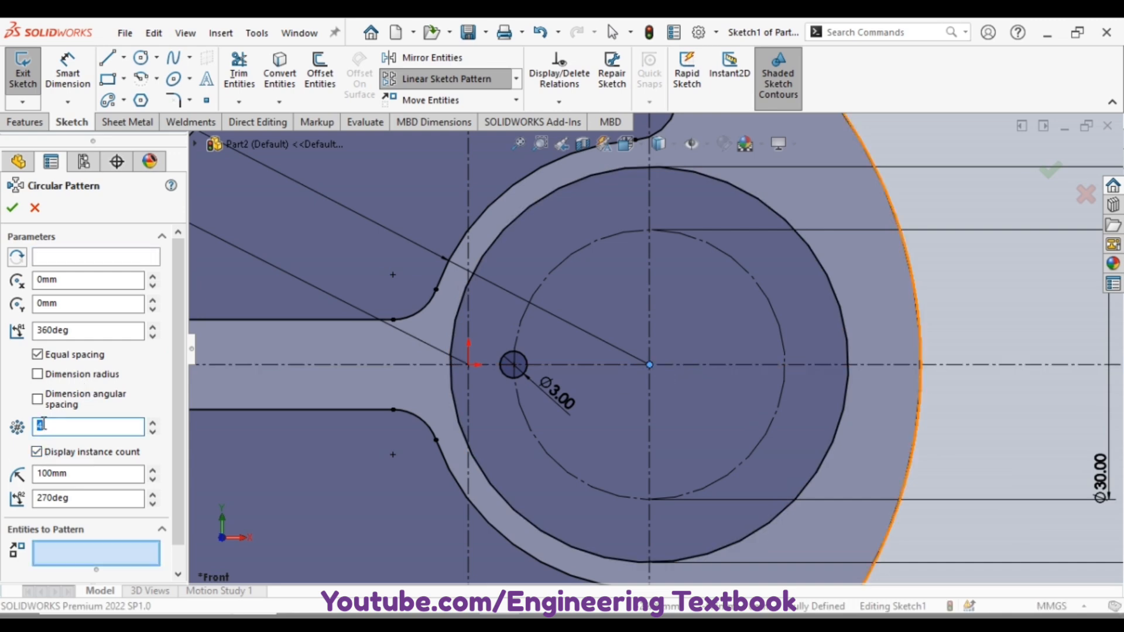
pyautogui.click(68, 555)
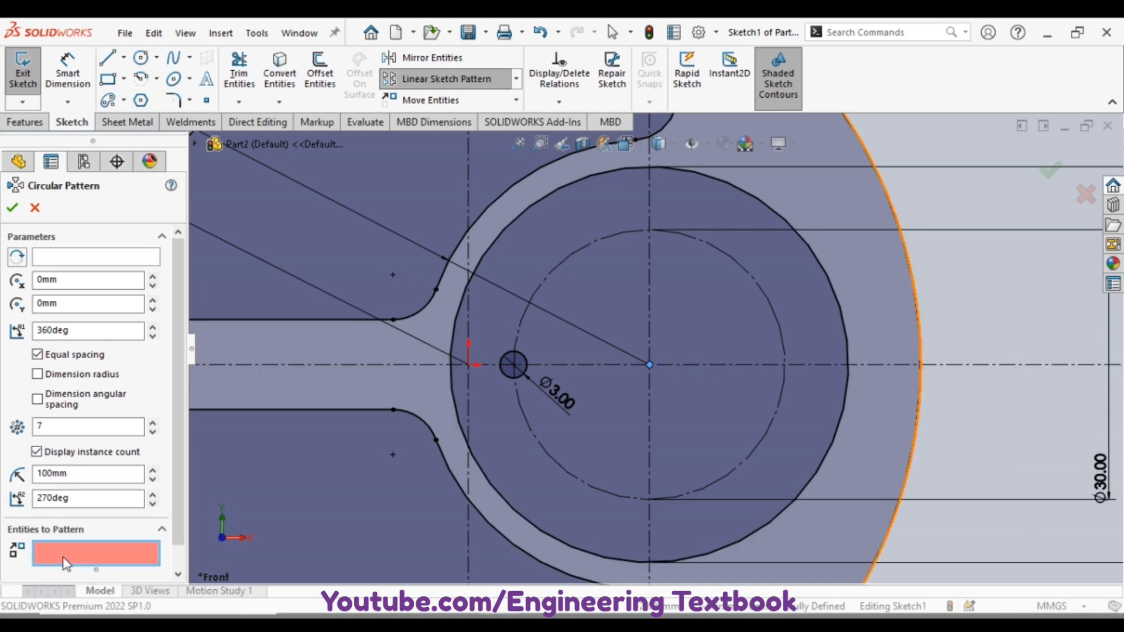
pyautogui.click(508, 380)
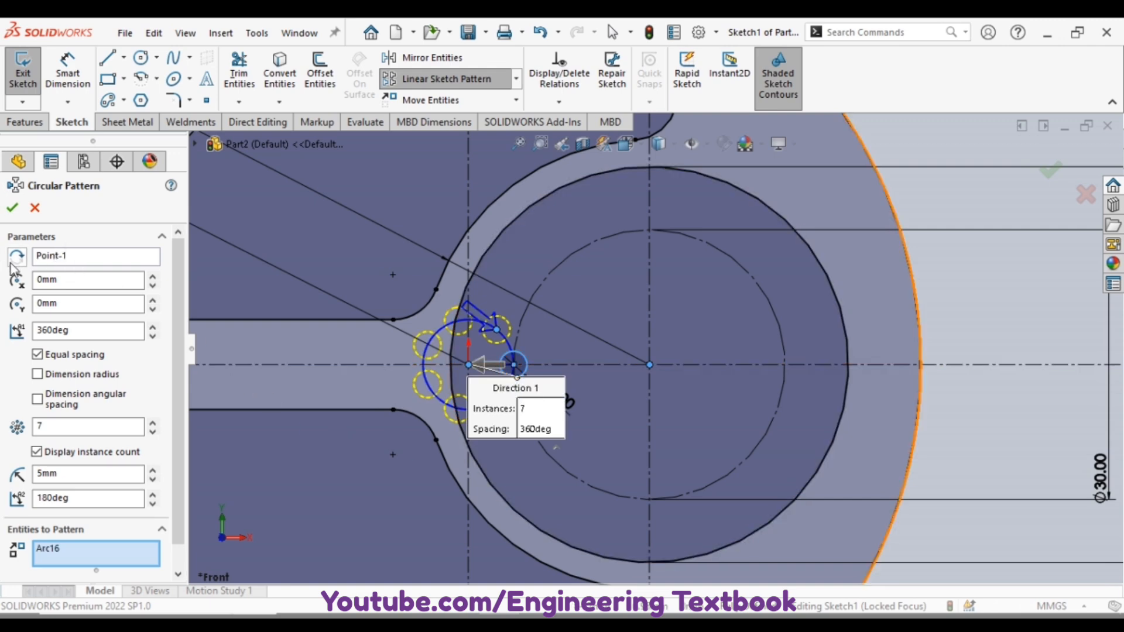
pyautogui.click(61, 258)
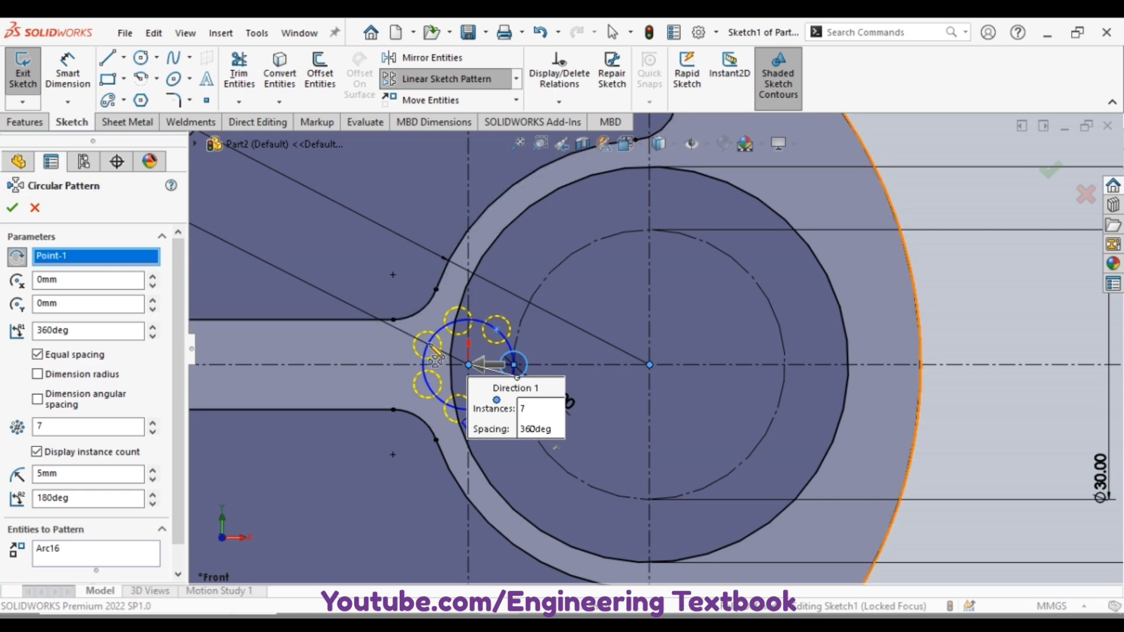
pyautogui.click(650, 365)
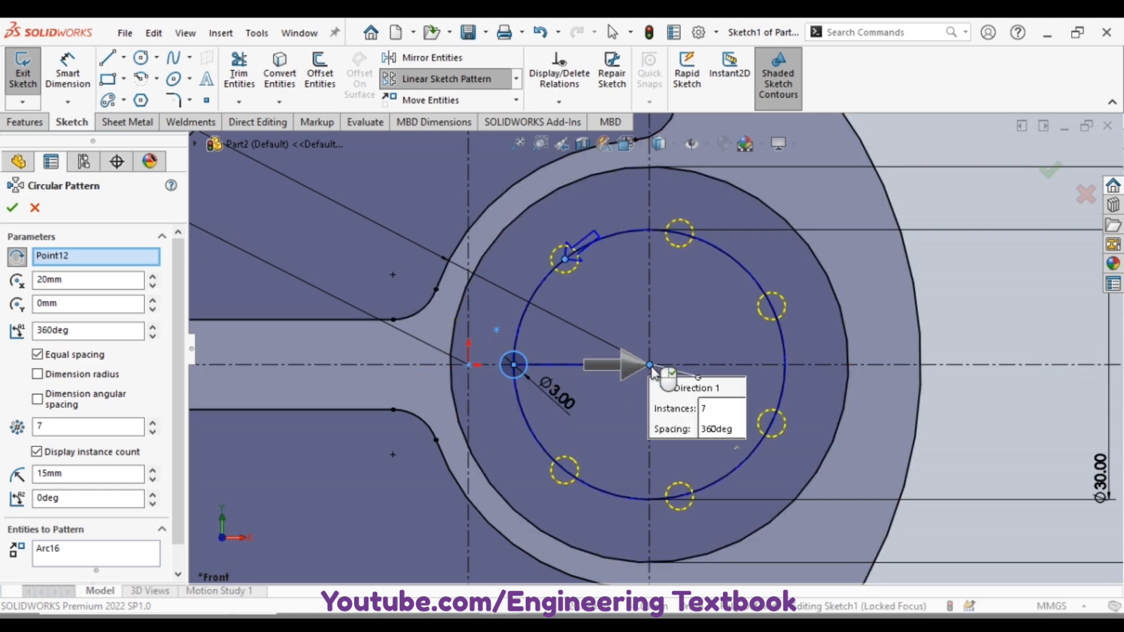
pyautogui.press('Return')
pyautogui.scroll(2, 663, 375)
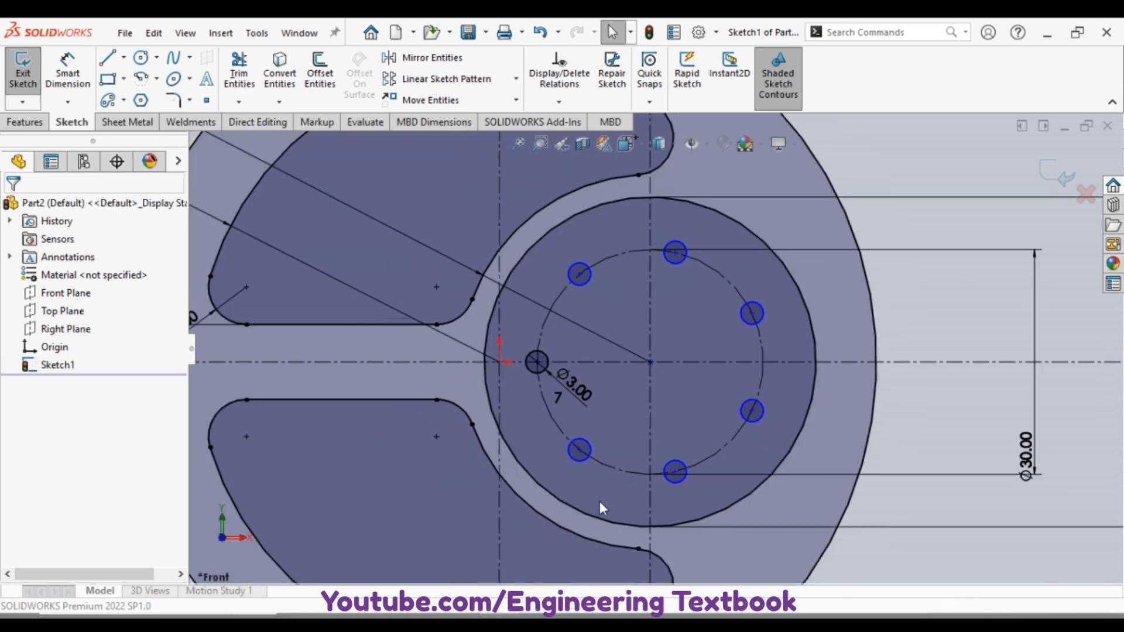
# Step: Snap the centres of the two patterned circles adjacent to the original 3 mm circle onto the 30 mm construction circle to constrain the pattern
pyautogui.scroll(2, 594, 468)
pyautogui.click(577, 406)
pyautogui.scroll(2, 589, 416)
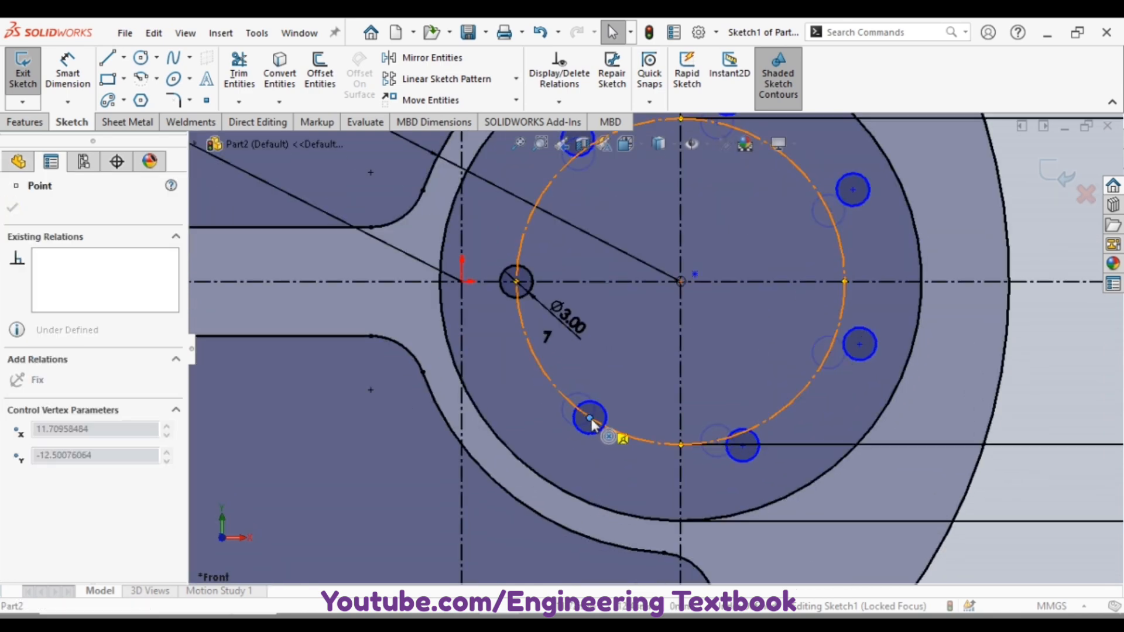
pyautogui.moveTo(591, 419)
pyautogui.mouseDown()
pyautogui.moveTo(555, 397)
pyautogui.moveTo(570, 413)
pyautogui.mouseUp()
pyautogui.scroll(-1, 570, 412)
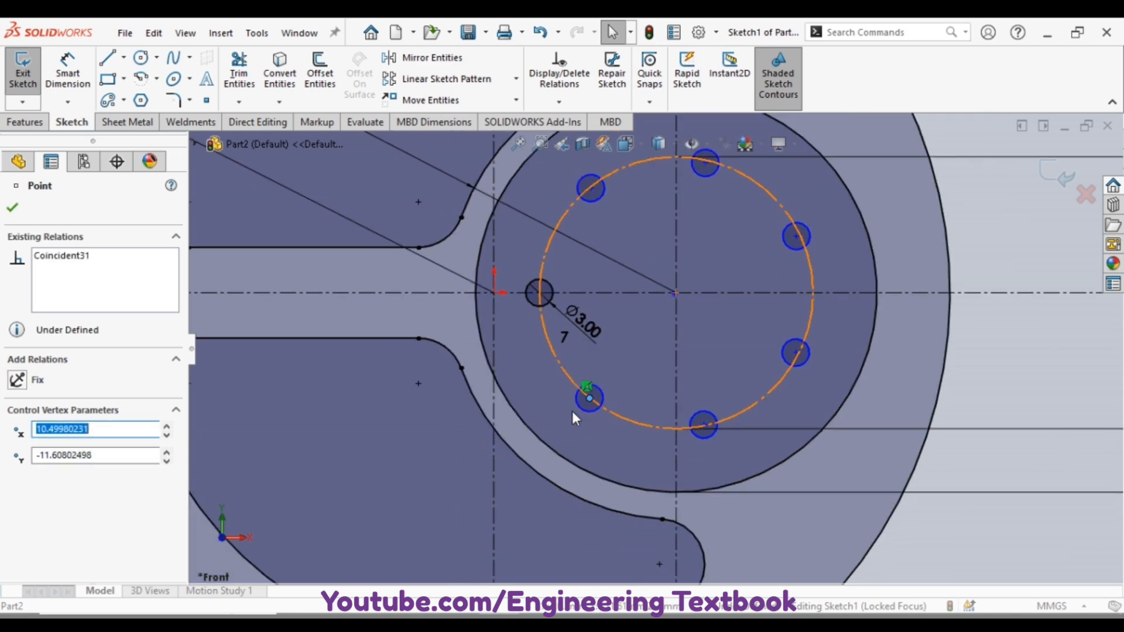
pyautogui.click(592, 187)
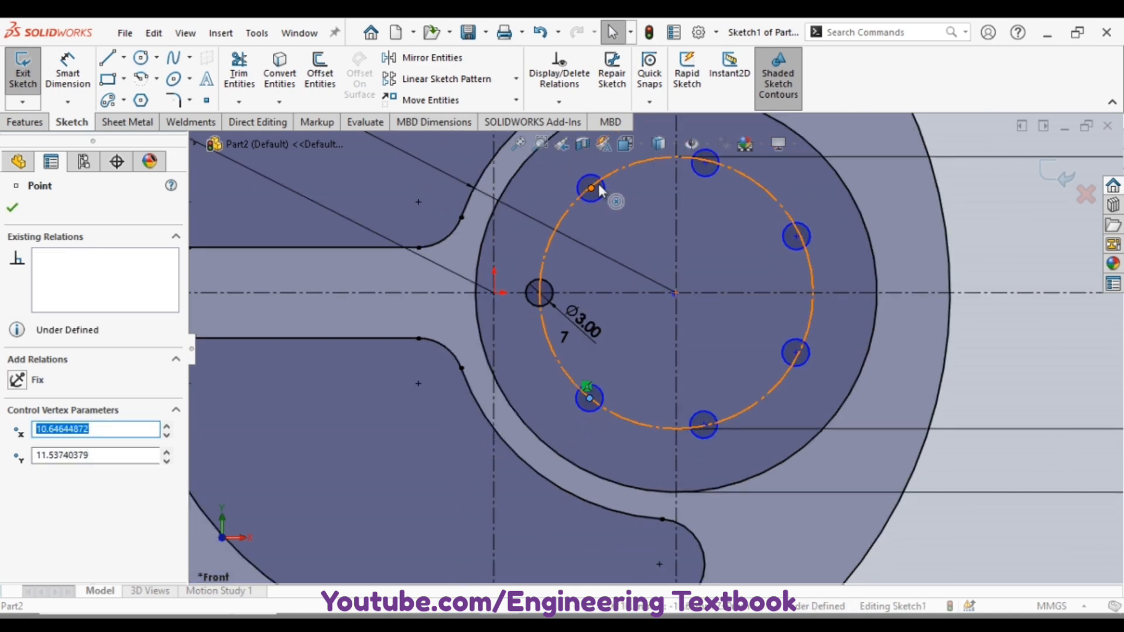
pyautogui.moveTo(598, 184)
pyautogui.mouseDown()
pyautogui.moveTo(614, 174)
pyautogui.moveTo(588, 190)
pyautogui.mouseUp()
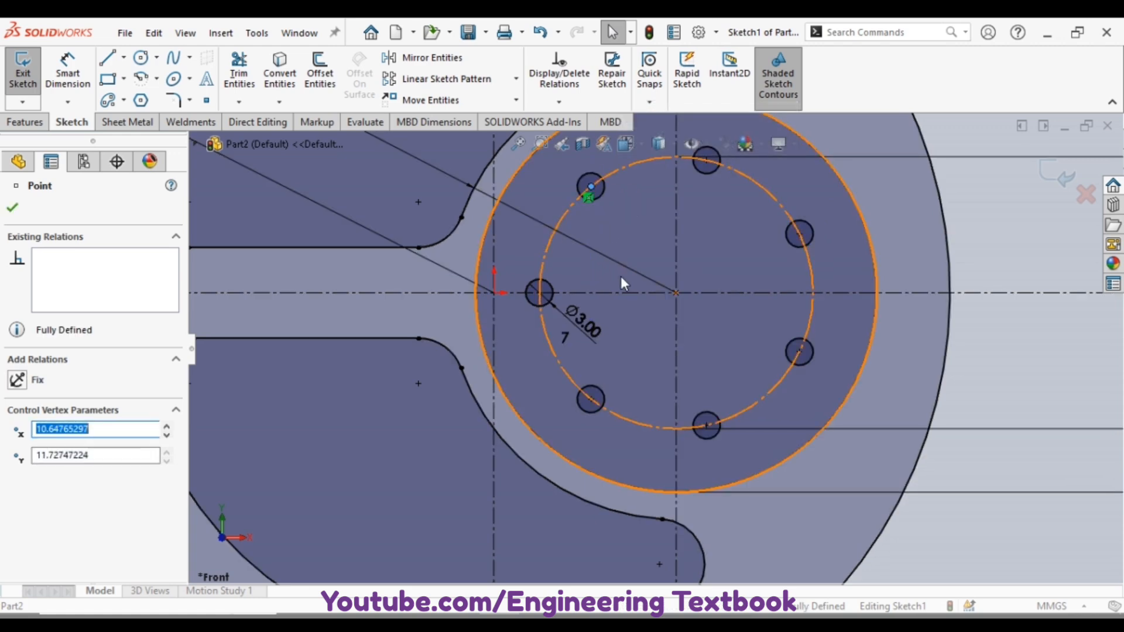
pyautogui.click(622, 276)
# Step: Offset the vertical centreline through the origin by 110 mm in one direction only, away from the 44 mm circle
pyautogui.press('f')
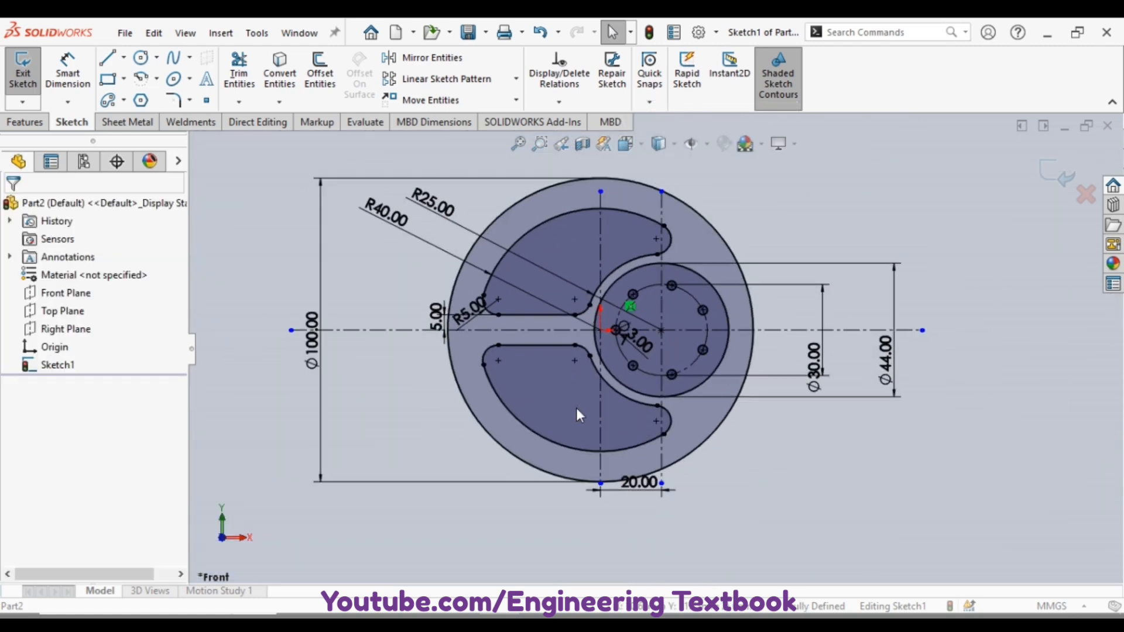
pyautogui.scroll(3, 576, 408)
pyautogui.scroll(-2, 573, 288)
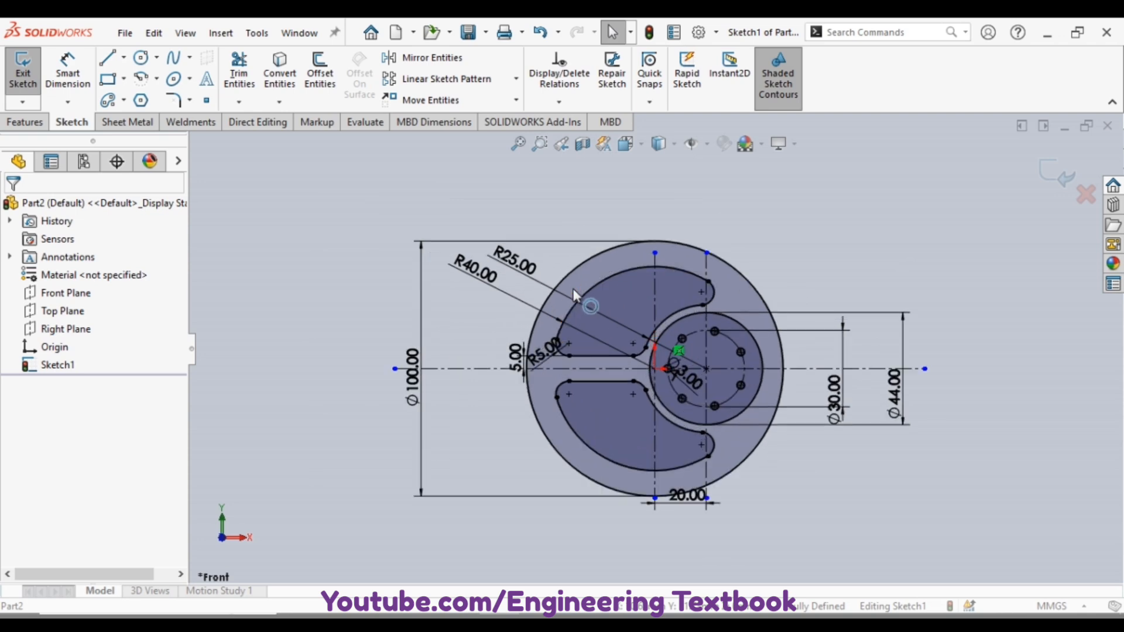
pyautogui.click(320, 69)
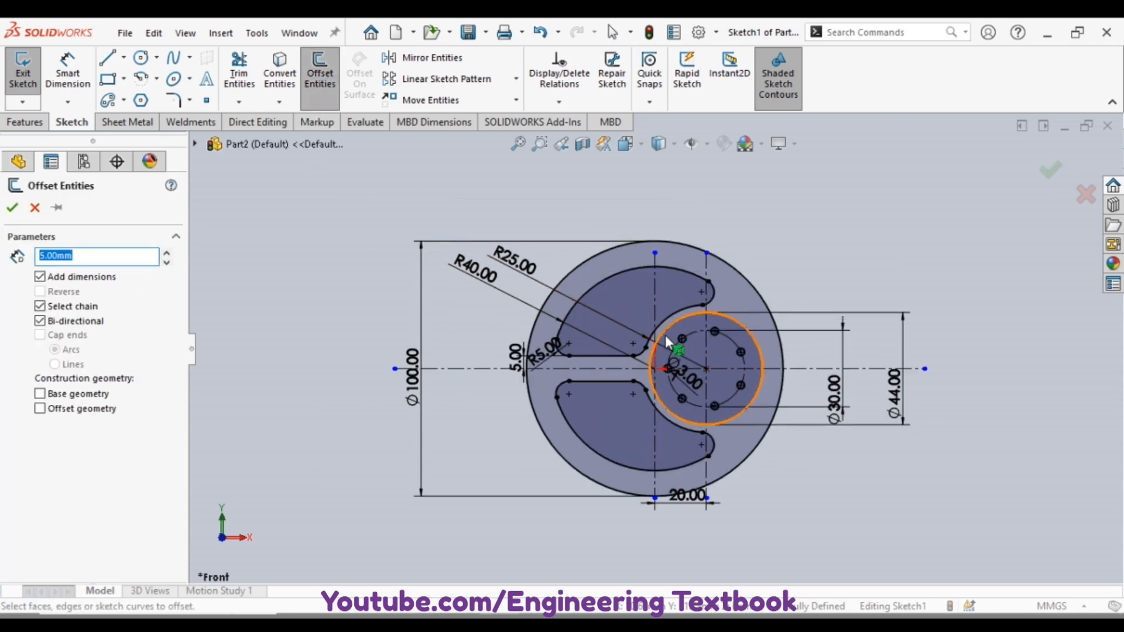
pyautogui.click(655, 315)
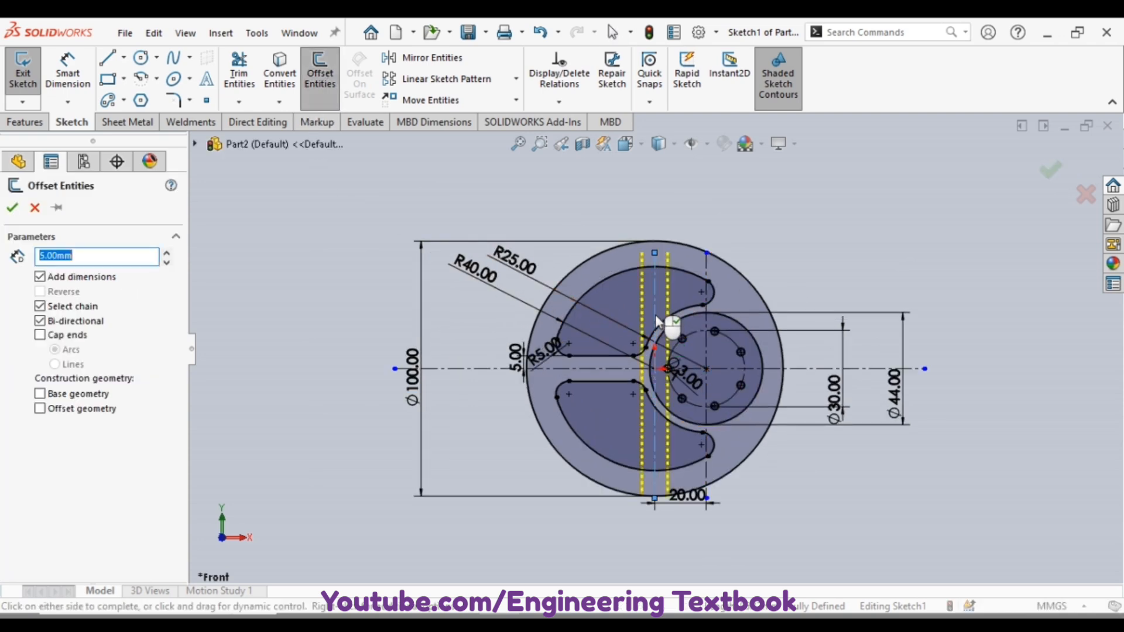
pyautogui.click(40, 321)
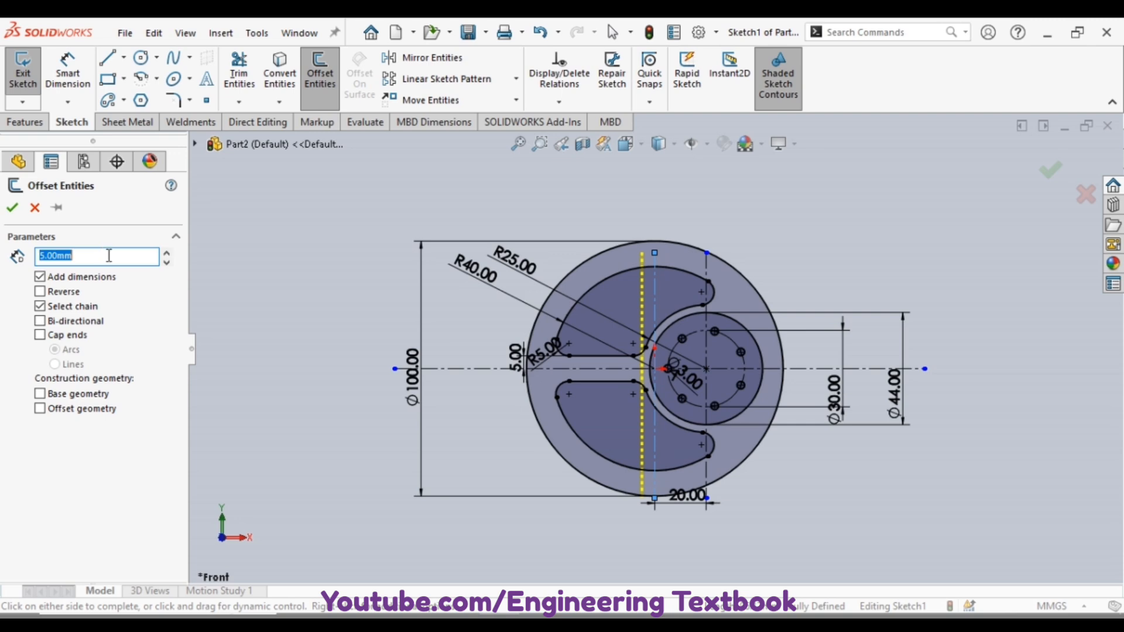
pyautogui.write('110')
pyautogui.press('Return')
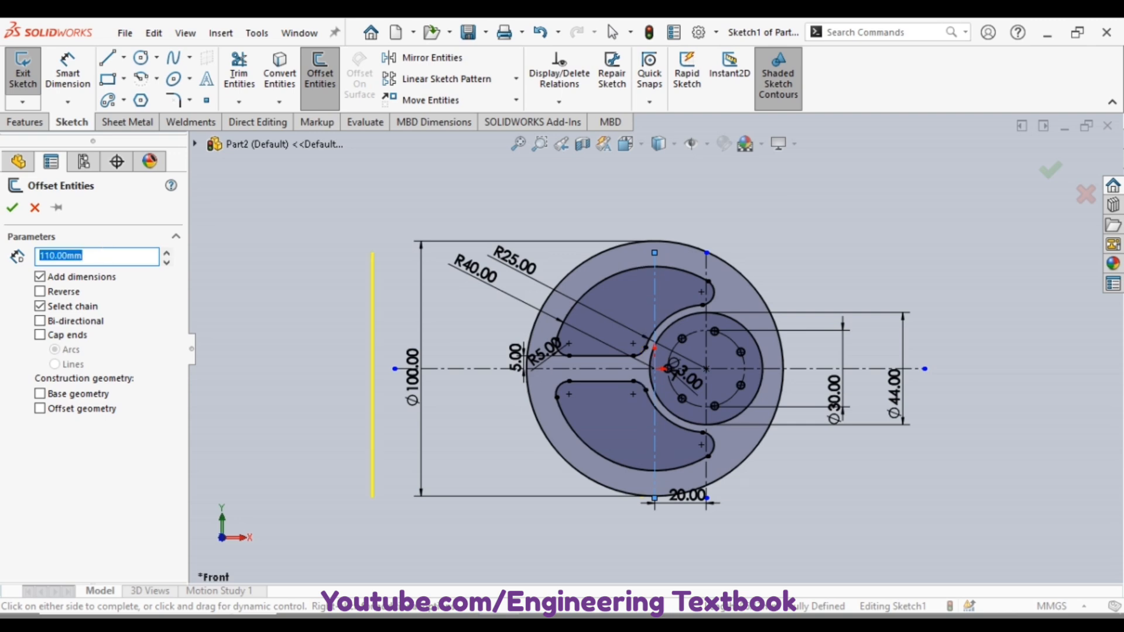
pyautogui.click(14, 208)
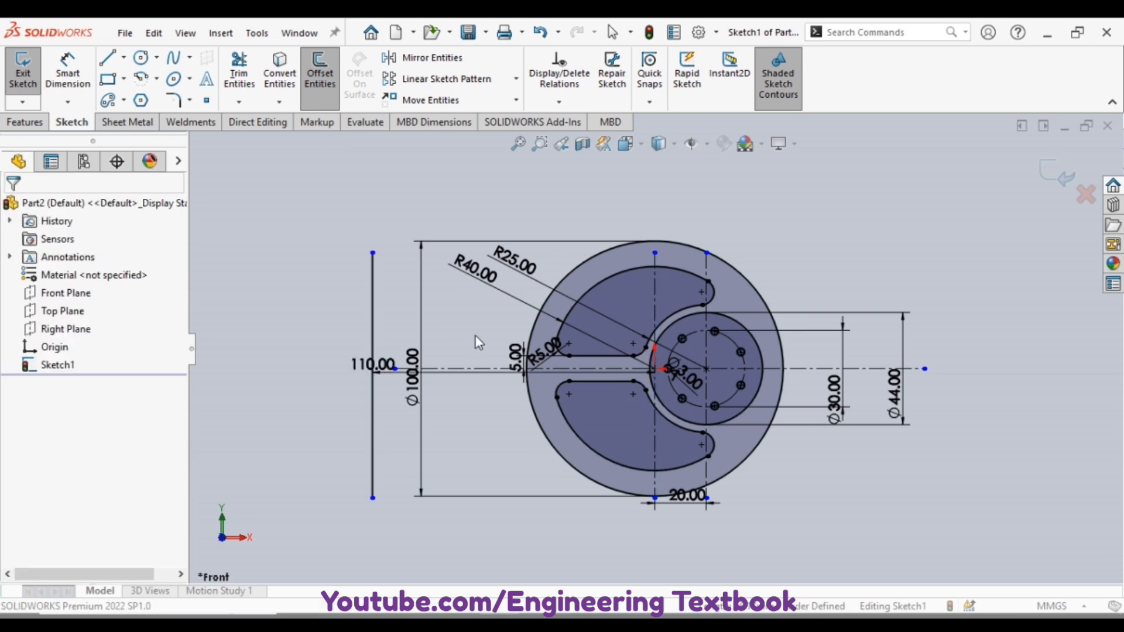
# Step: Convert the vertical line offset from the disc's centreline into construction geometry
pyautogui.click(378, 309)
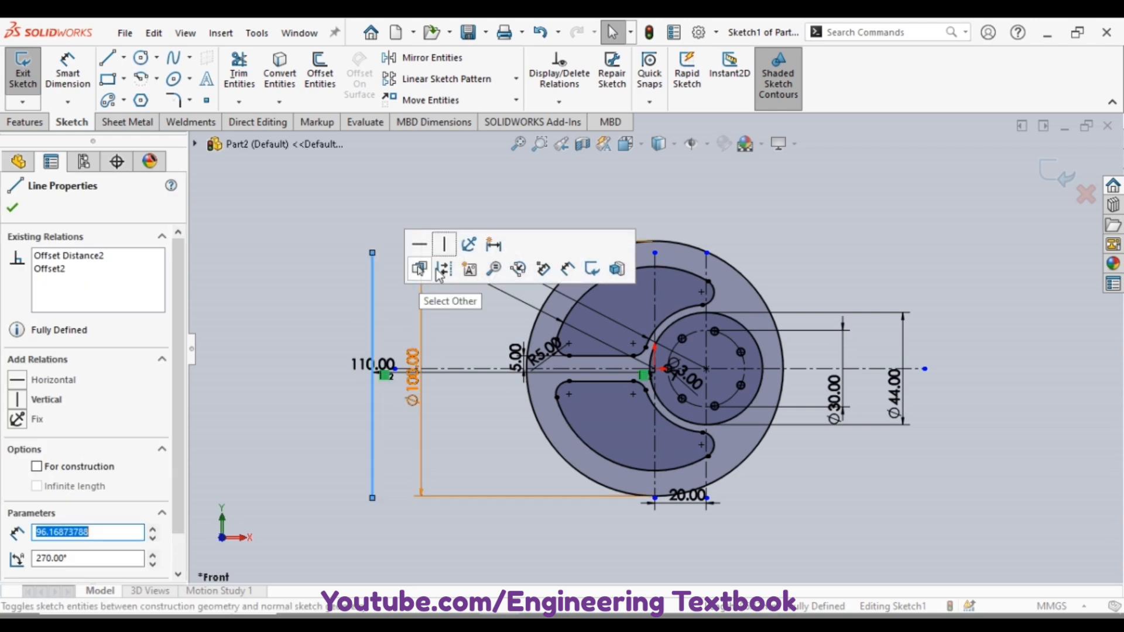
pyautogui.click(466, 269)
pyautogui.click(453, 296)
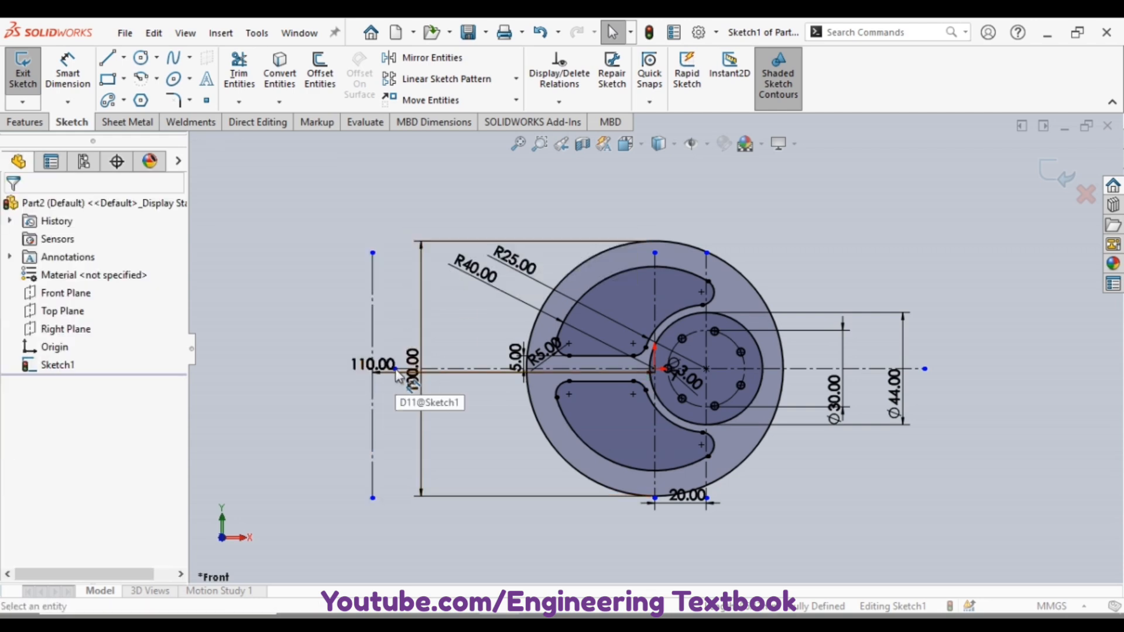
# Step: Move the 110 mm and 100 mm dimensions clear of the profile and extend the horizontal centreline past the offset construction line
pyautogui.moveTo(396, 374); pyautogui.dragTo(489, 539)
pyautogui.press('Escape')
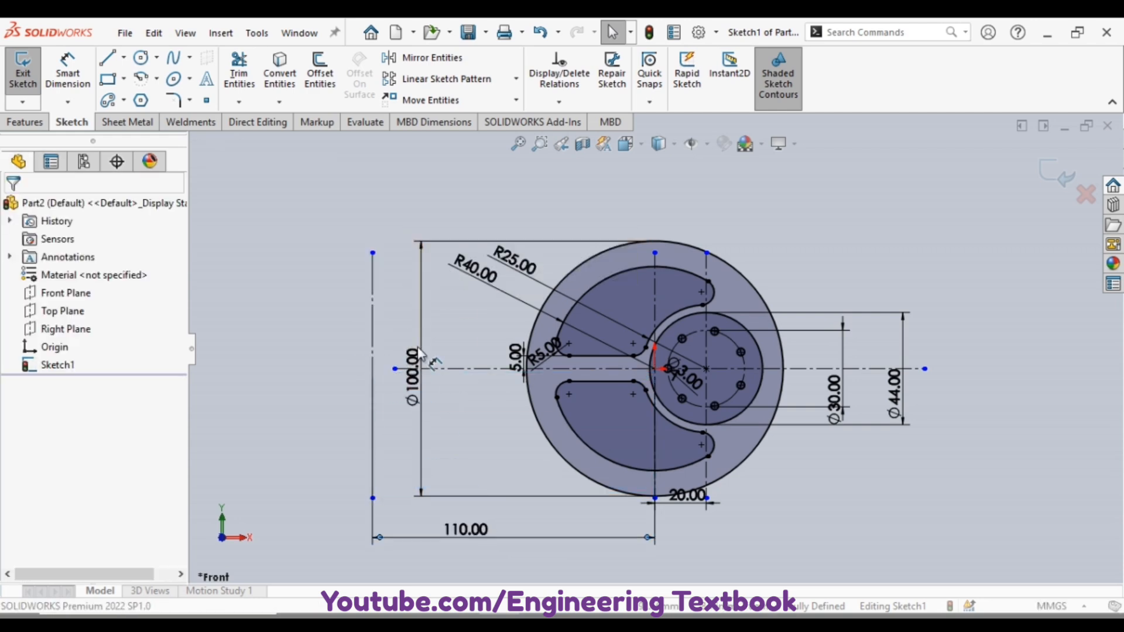
pyautogui.moveTo(413, 381); pyautogui.dragTo(166, 384)
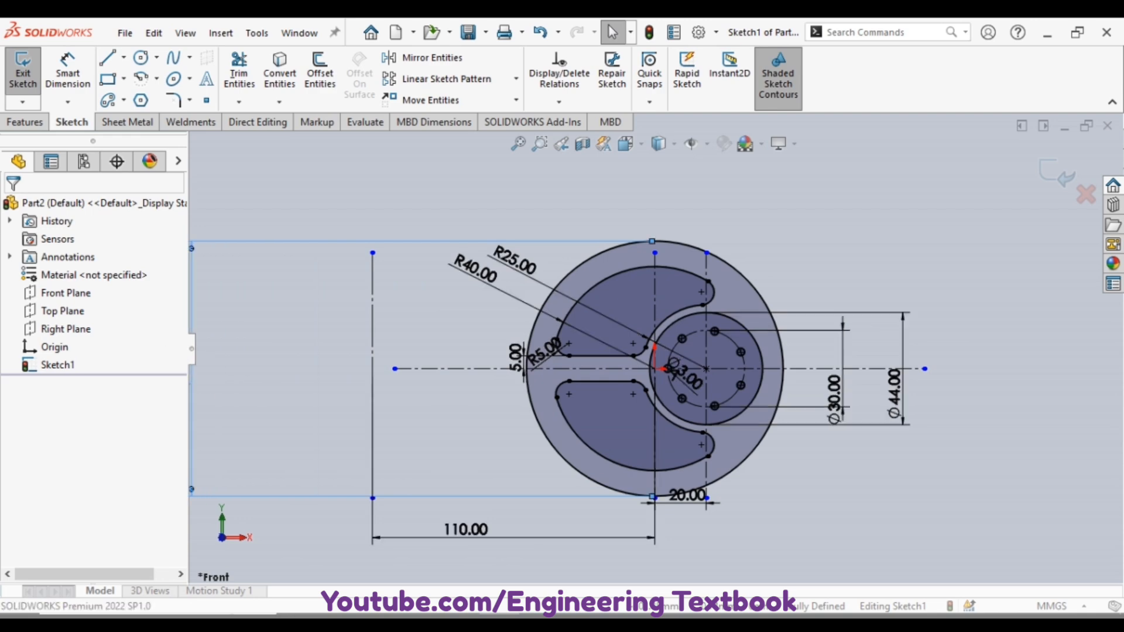
pyautogui.click(365, 381)
pyautogui.moveTo(394, 369); pyautogui.dragTo(249, 368)
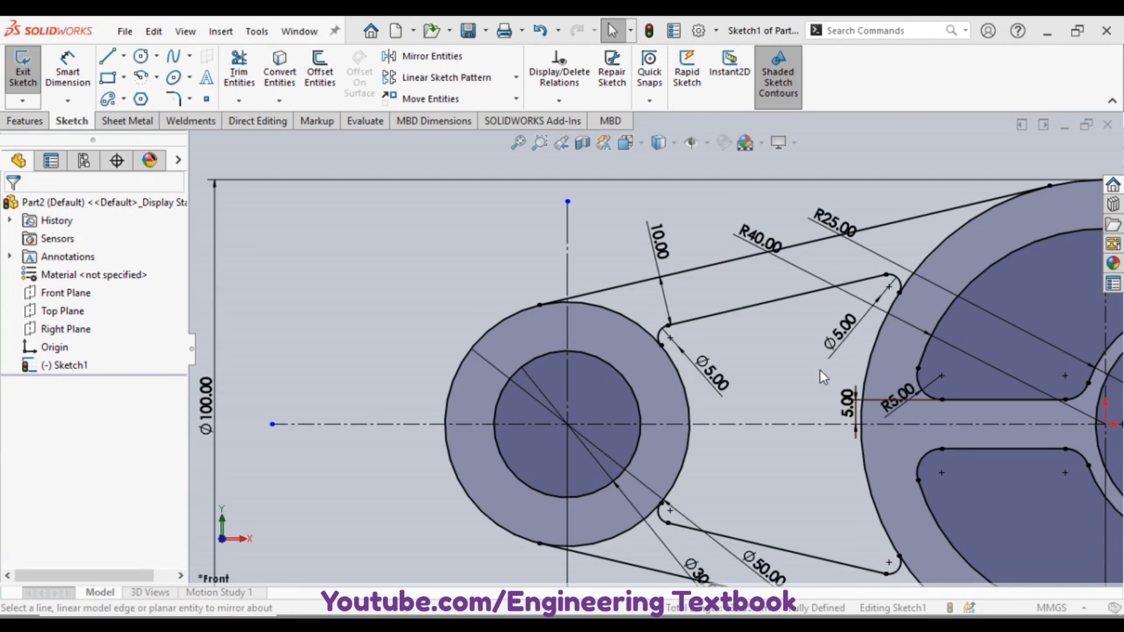
# Step: Sketch an inclined centreline about 123 mm long from the 44 mm circle's centre, rising away from the small hub
pyautogui.scroll(8, 805, 402)
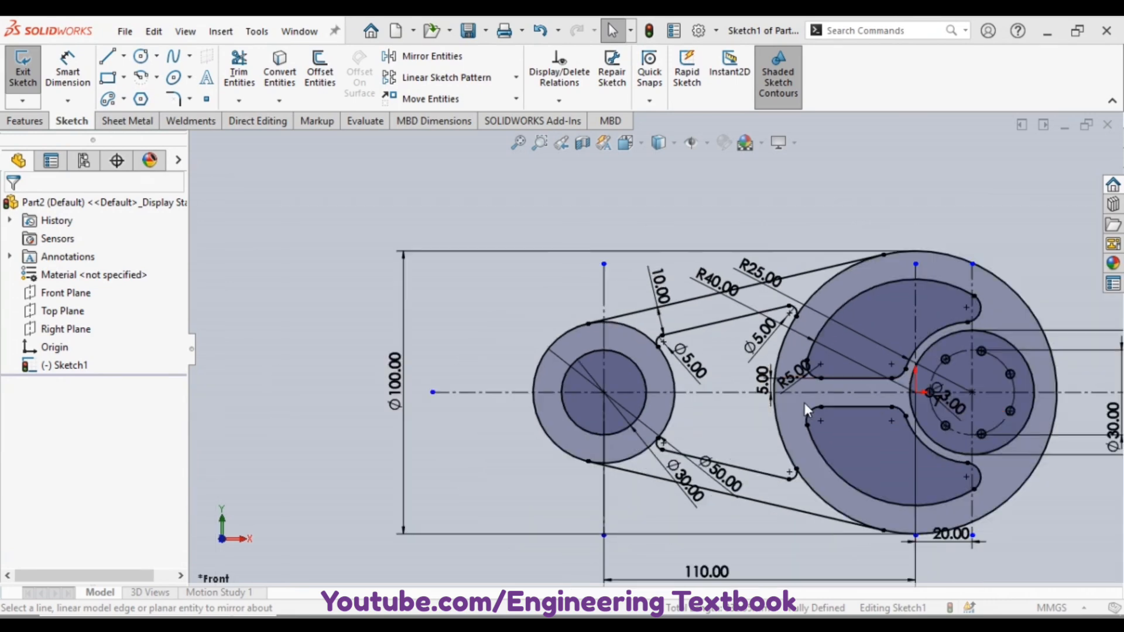
pyautogui.scroll(-3, 833, 349)
pyautogui.scroll(-2, 713, 319)
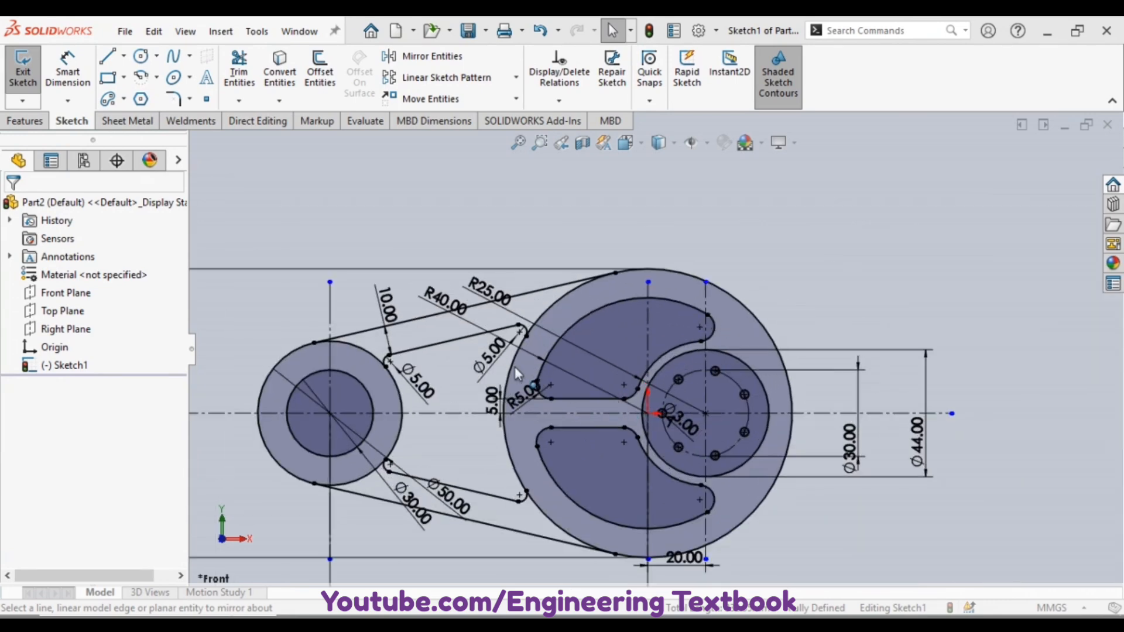
pyautogui.click(123, 56)
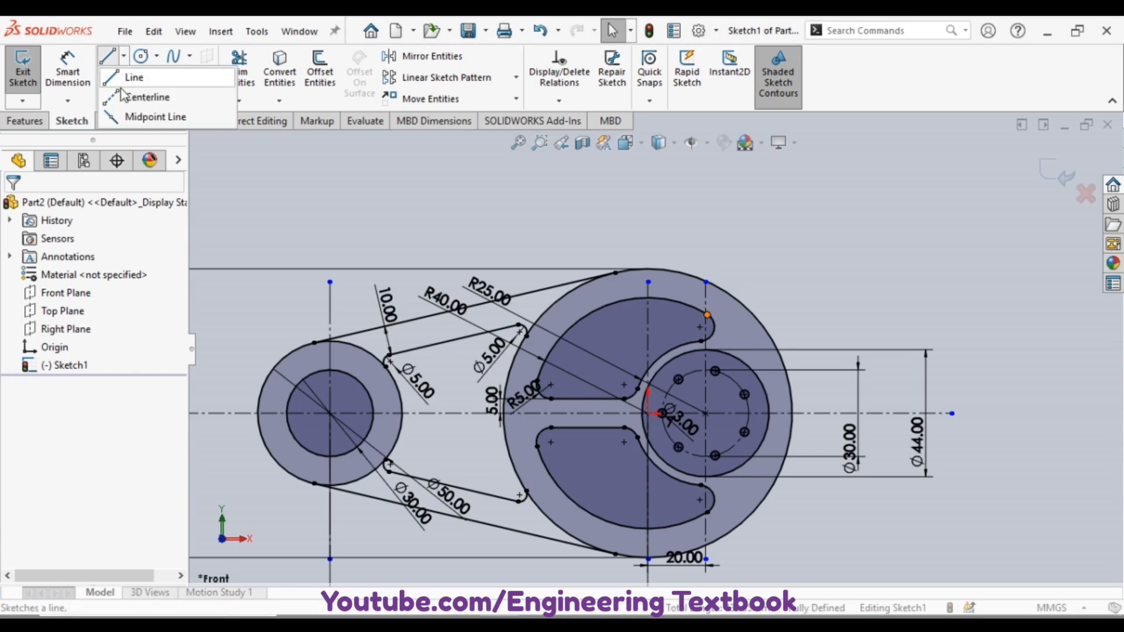
pyautogui.click(136, 92)
pyautogui.click(706, 413)
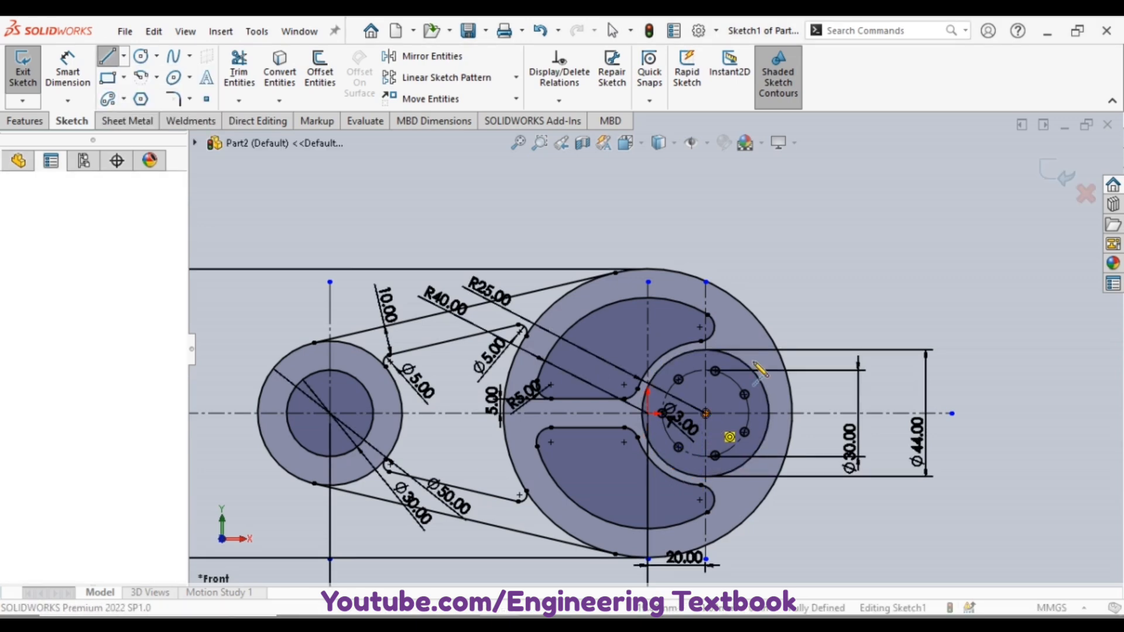
pyautogui.doubleClick(946, 153)
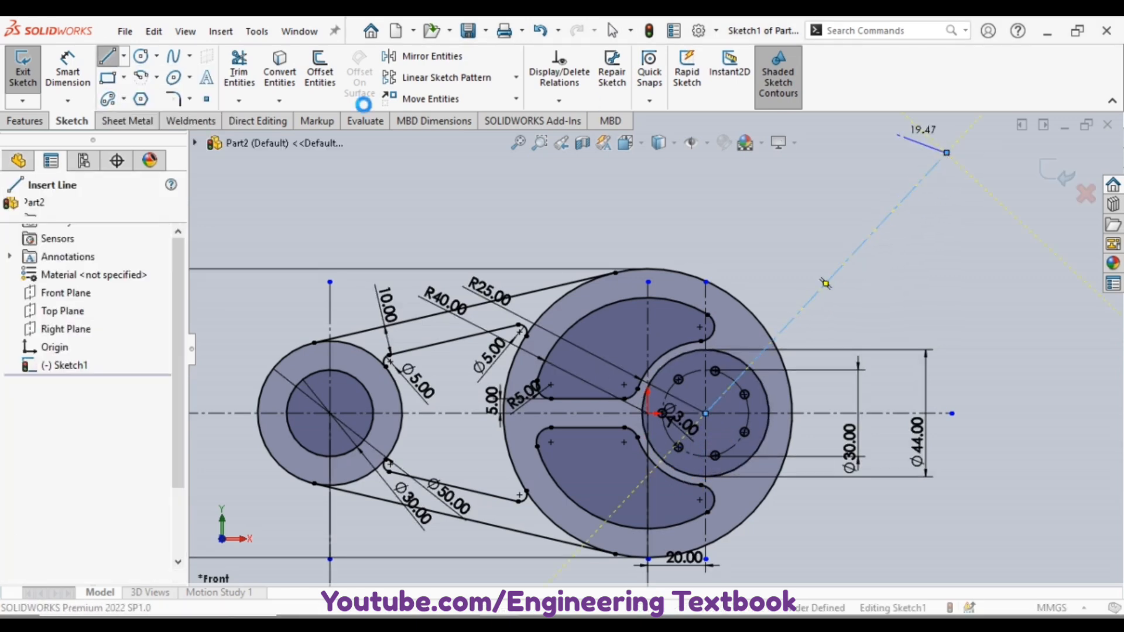
# Step: Dimension the inclined centreline's length between its endpoints as 127 mm
pyautogui.click(67, 70)
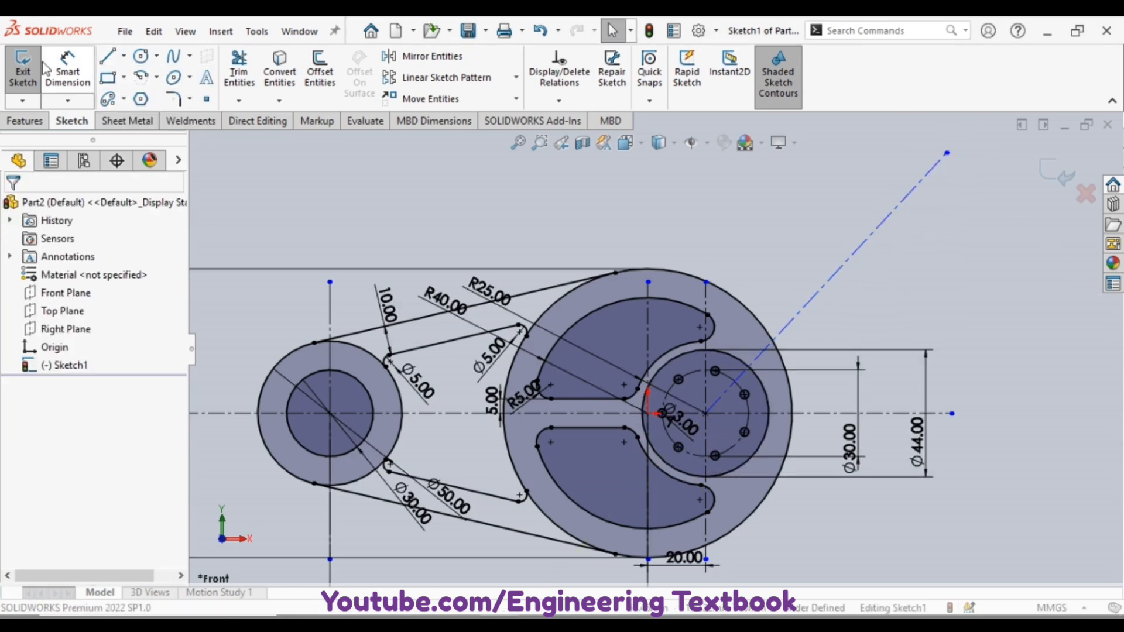
pyautogui.click(946, 154)
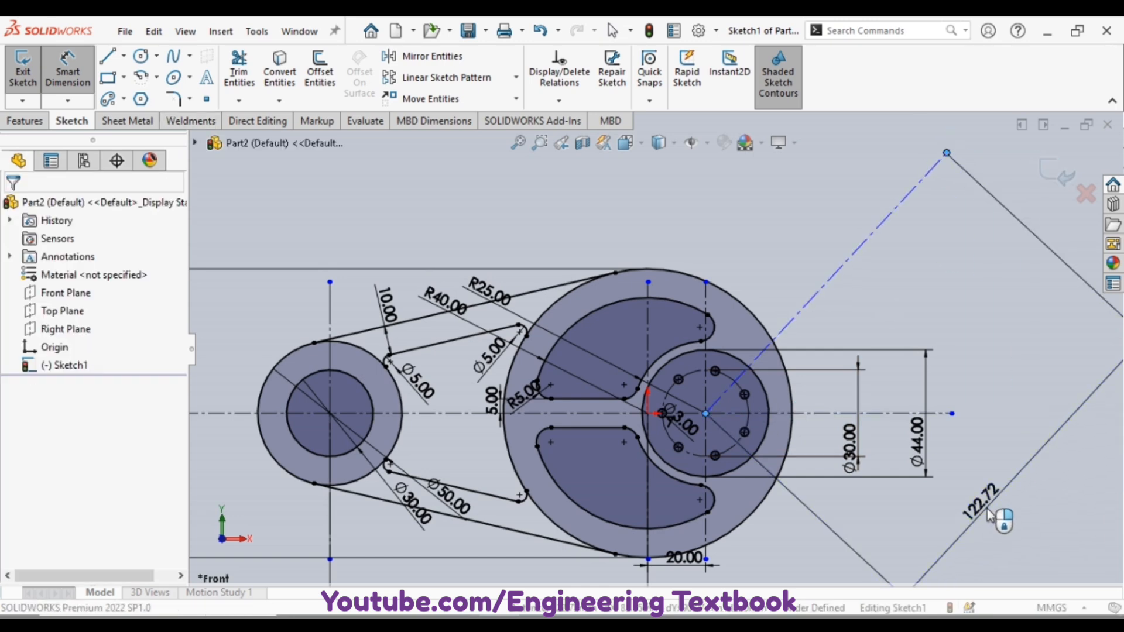
pyautogui.click(988, 514)
pyautogui.write('127')
pyautogui.press('Return')
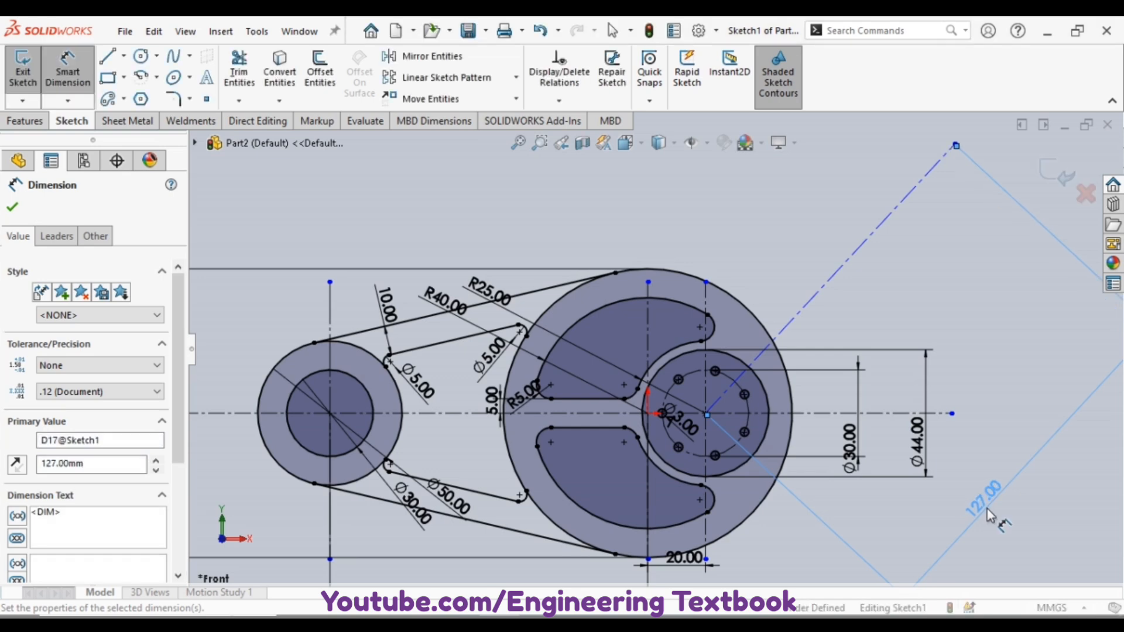
# Step: Dimension the angle between the horizontal centreline and the inclined centreline as 51 degrees
pyautogui.click(784, 331)
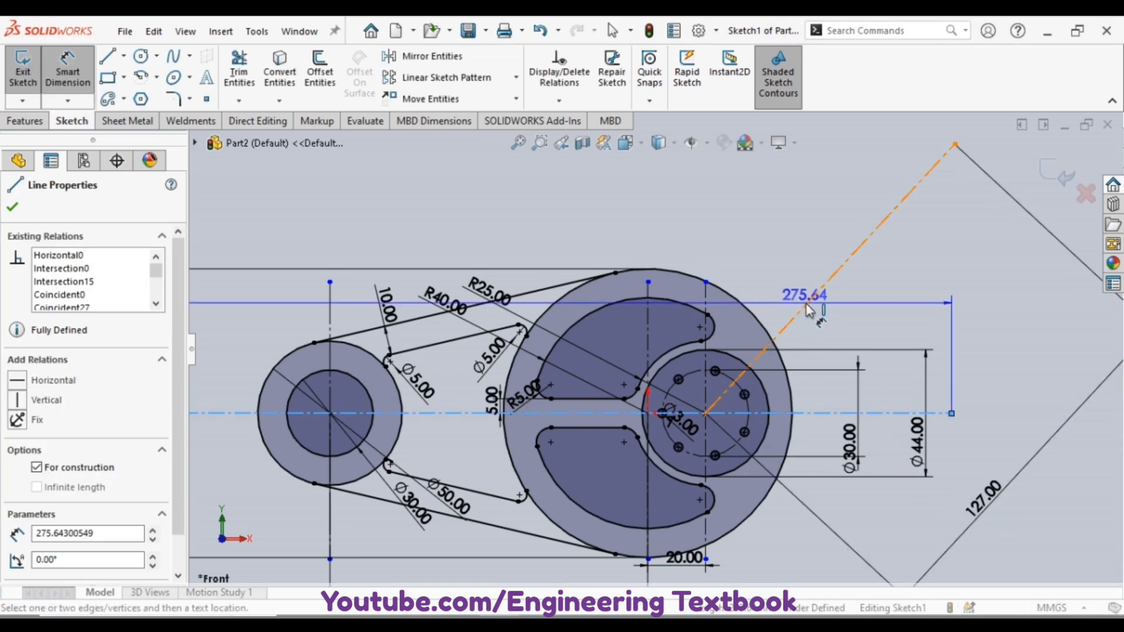
pyautogui.click(806, 304)
pyautogui.click(911, 314)
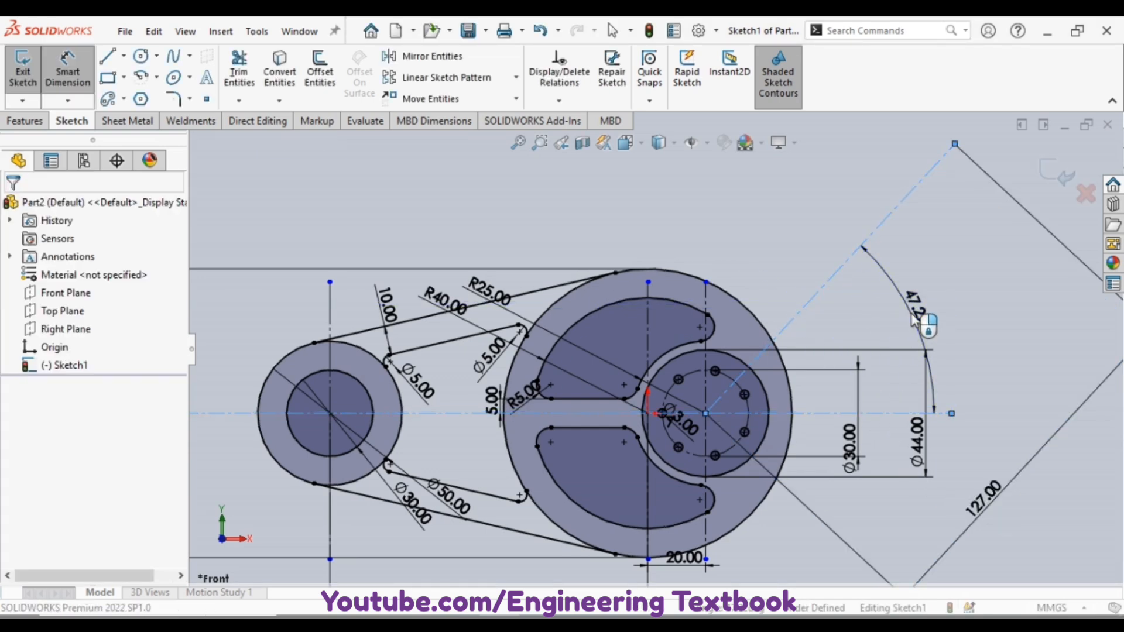
pyautogui.write('51')
pyautogui.press('Return')
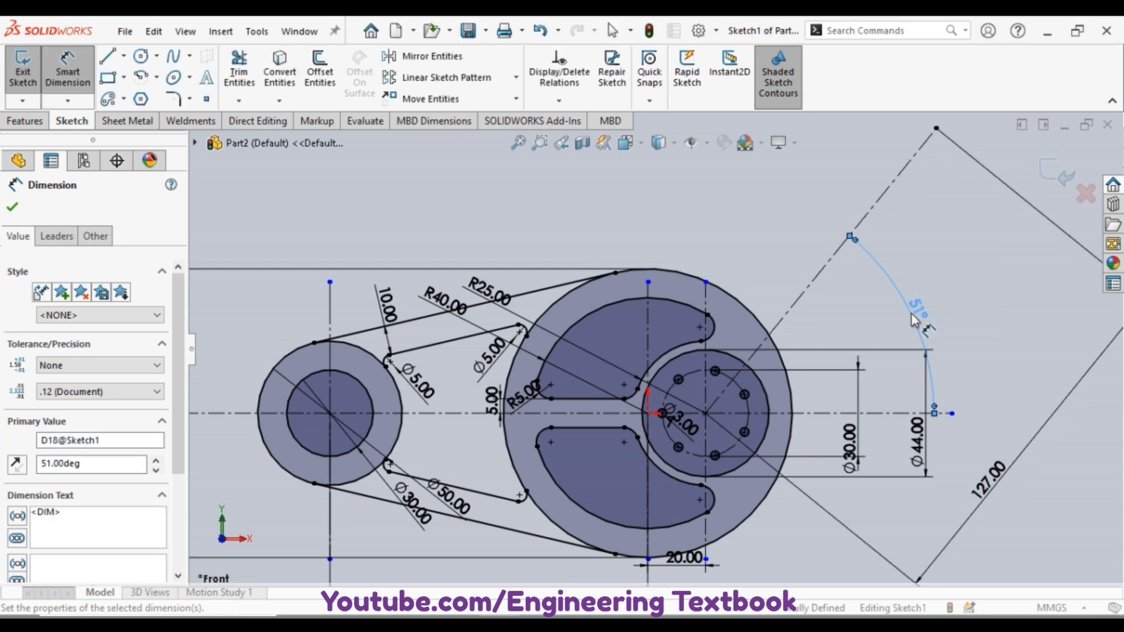
pyautogui.press('Escape')
# Step: Sketch two concentric circles, about 82 mm and 59 mm in diameter, centred on the free end of the inclined centreline
pyautogui.press('f')
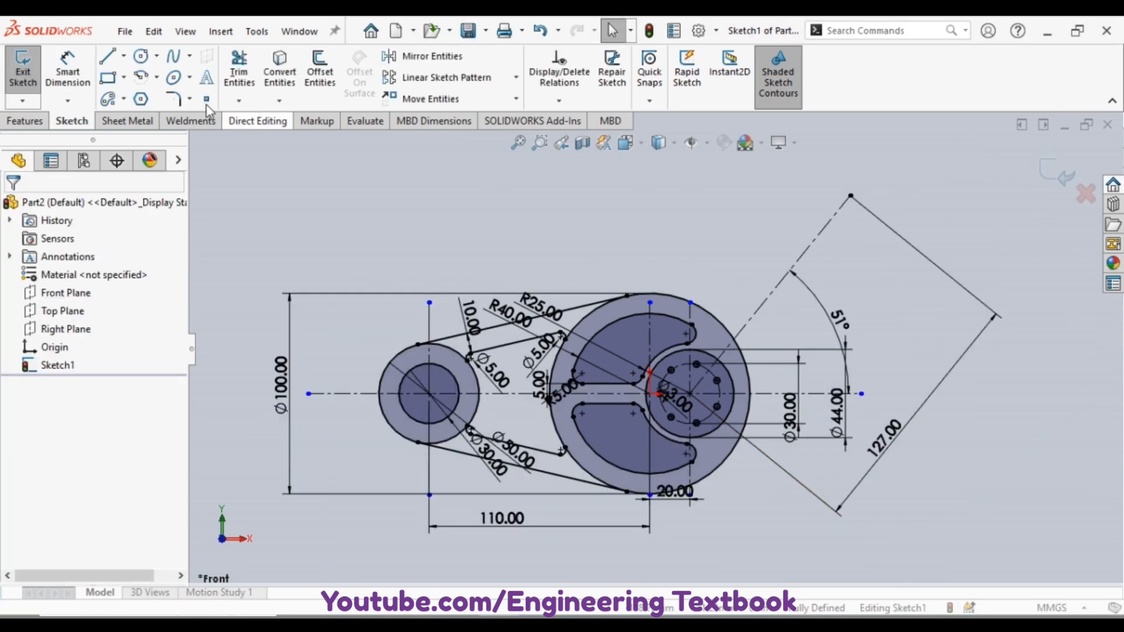
pyautogui.click(140, 56)
pyautogui.click(818, 221)
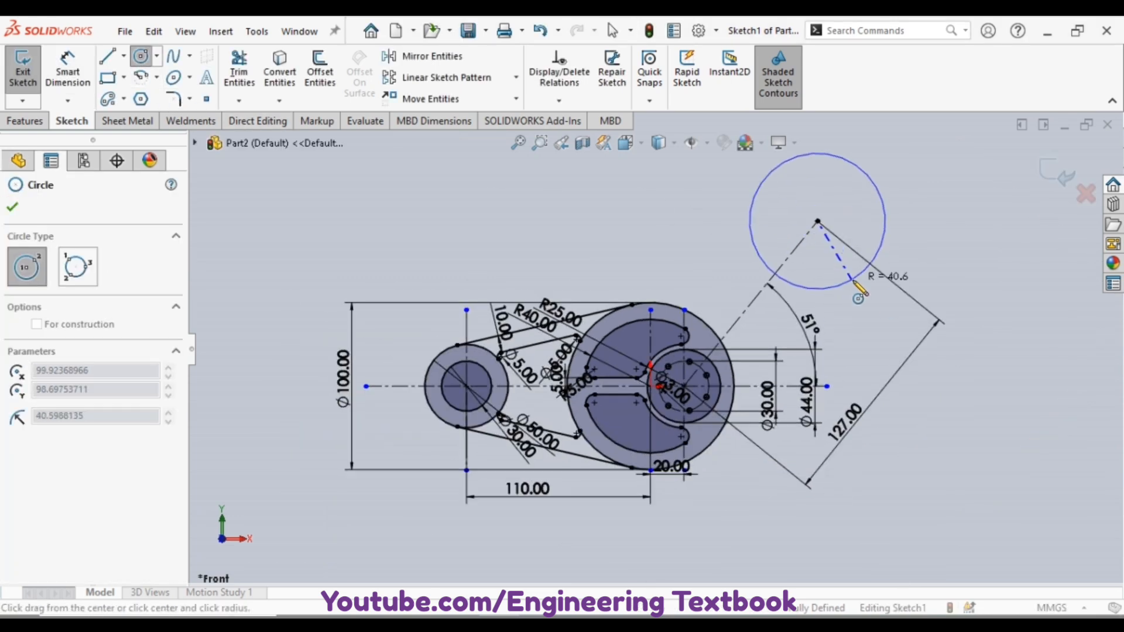
pyautogui.click(857, 287)
pyautogui.click(818, 221)
pyautogui.click(851, 185)
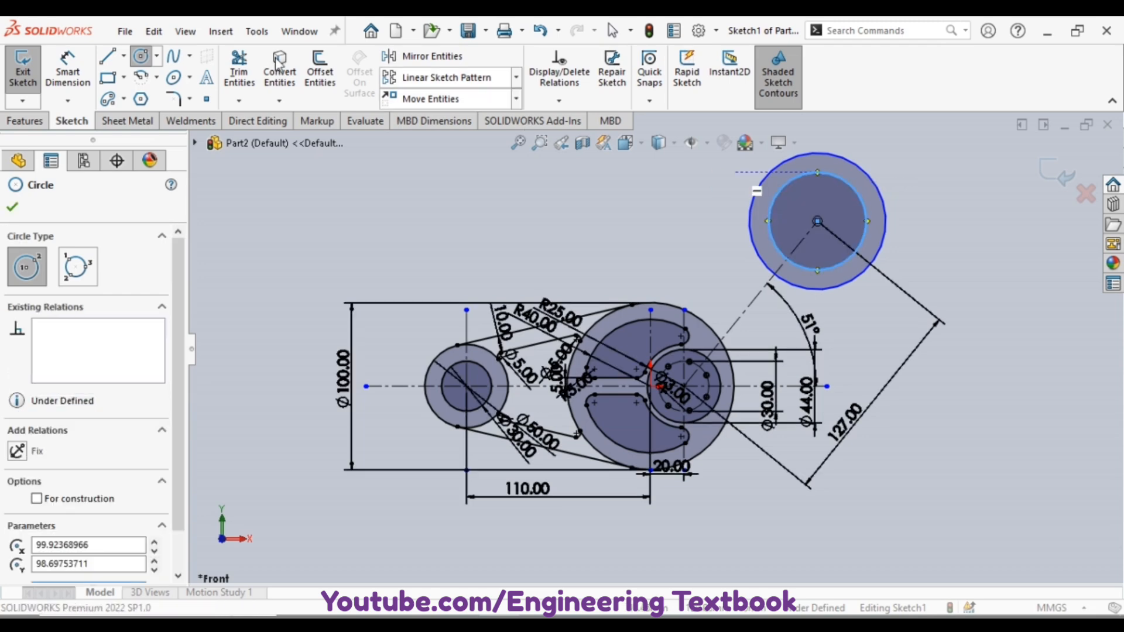
# Step: Dimension the larger of the two new concentric circles to a diameter of 50 mm
pyautogui.click(67, 69)
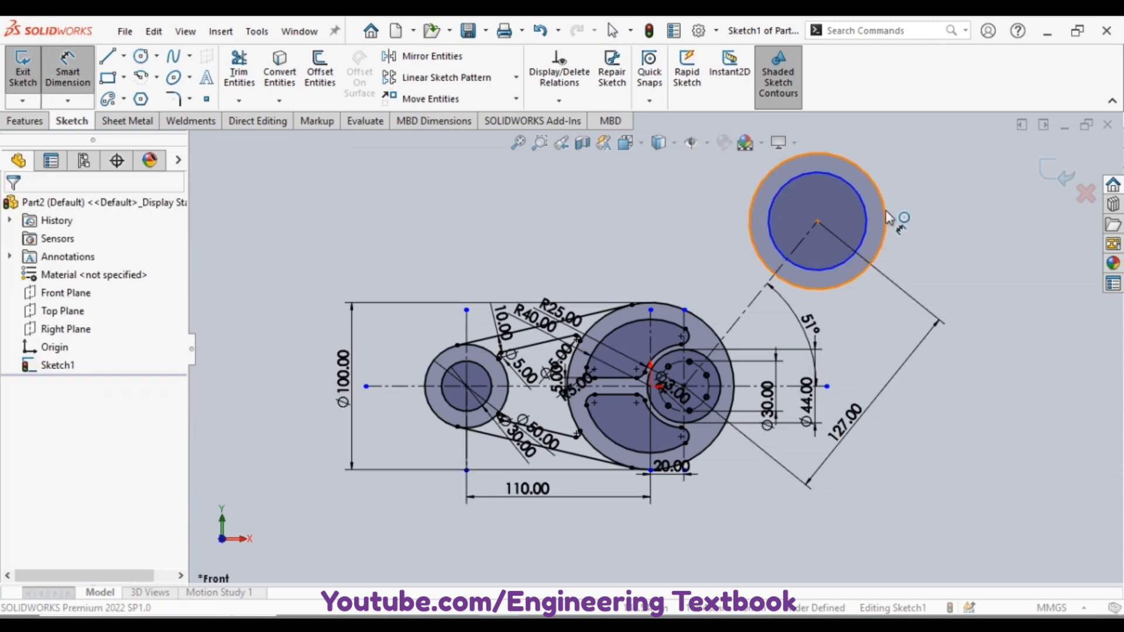
pyautogui.click(889, 218)
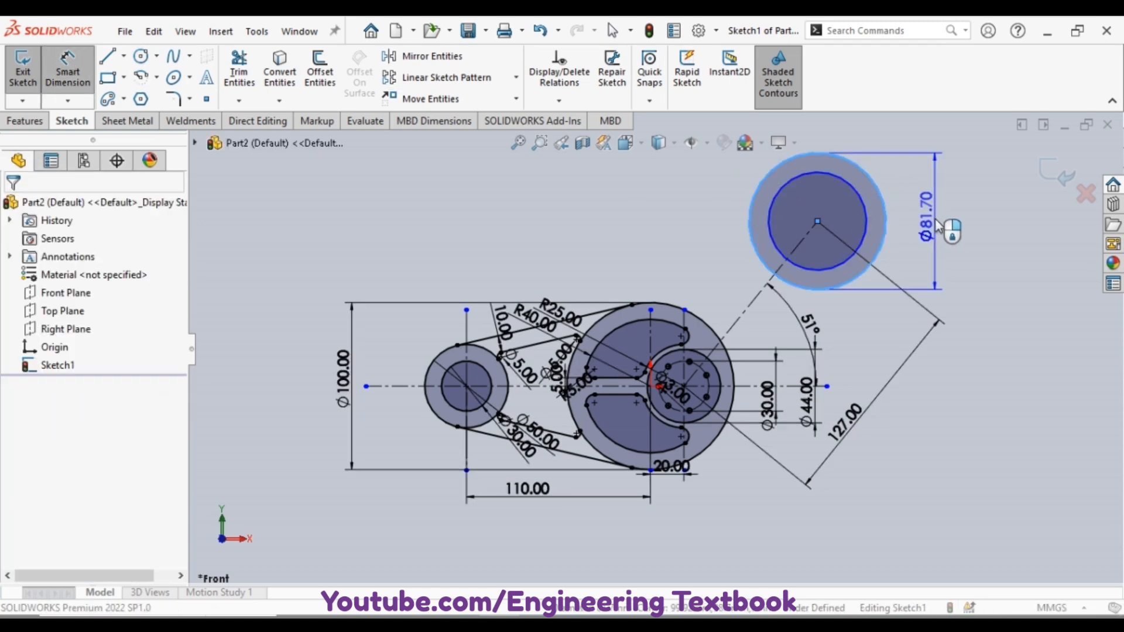
pyautogui.click(936, 224)
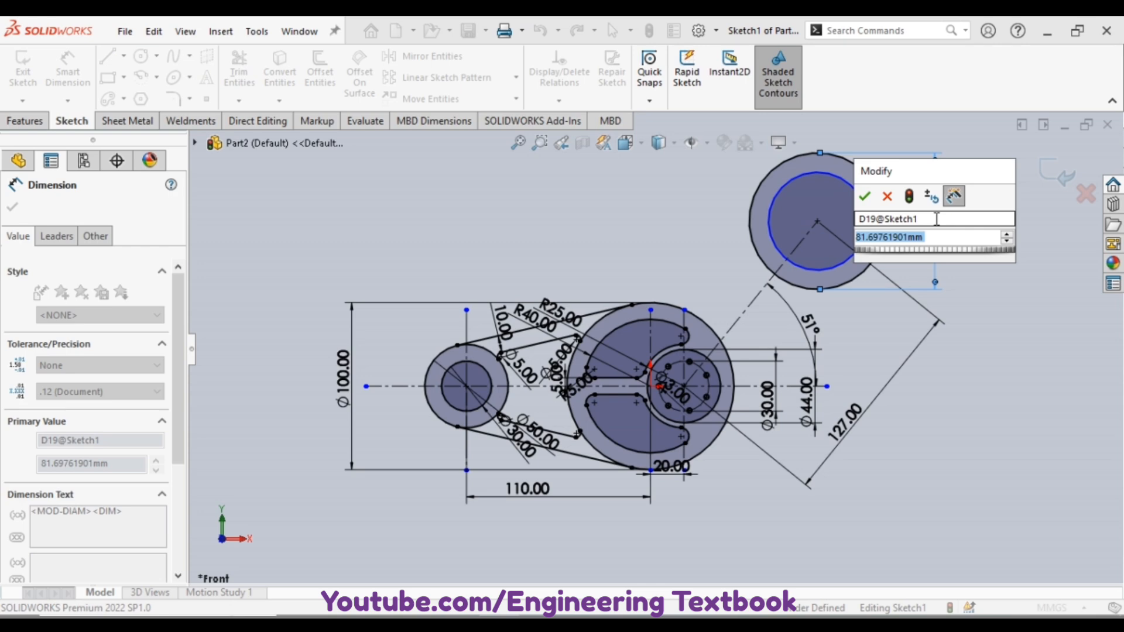
pyautogui.write('50')
pyautogui.press('Return')
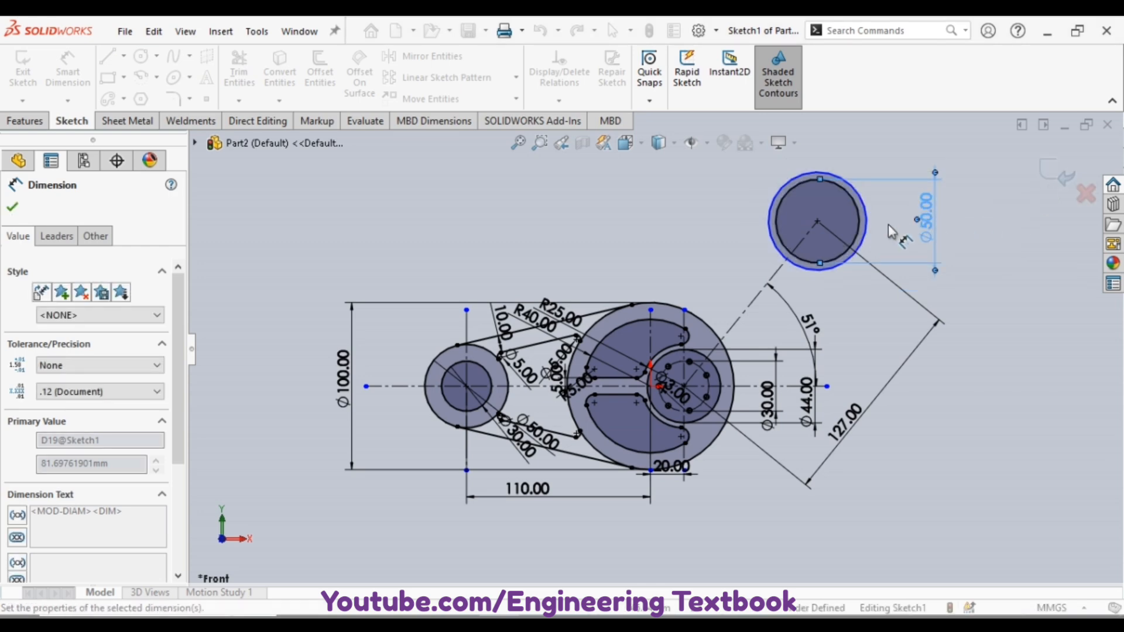
# Step: Dimension the other concentric circle at the inclined centreline's end to a diameter of 21 mm
pyautogui.click(874, 229)
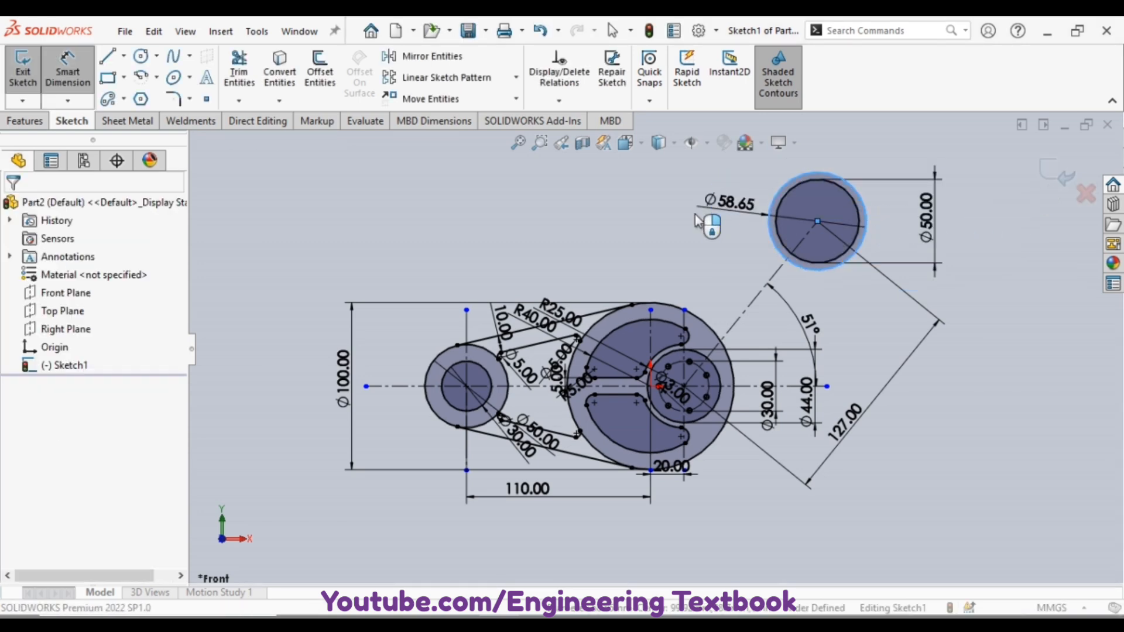
pyautogui.click(706, 220)
pyautogui.write('21')
pyautogui.press('Return')
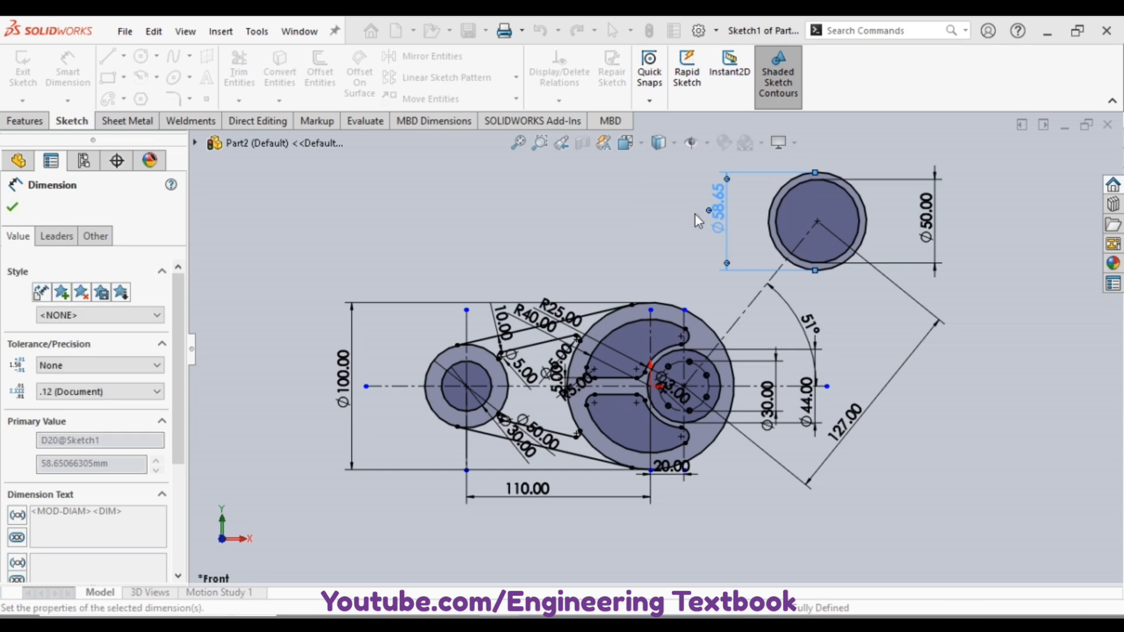
pyautogui.press('Escape')
# Step: Sketch a line joining the upper side of the new 50 mm circle to the 100 mm disc, tangent to both
pyautogui.scroll(-2, 826, 214)
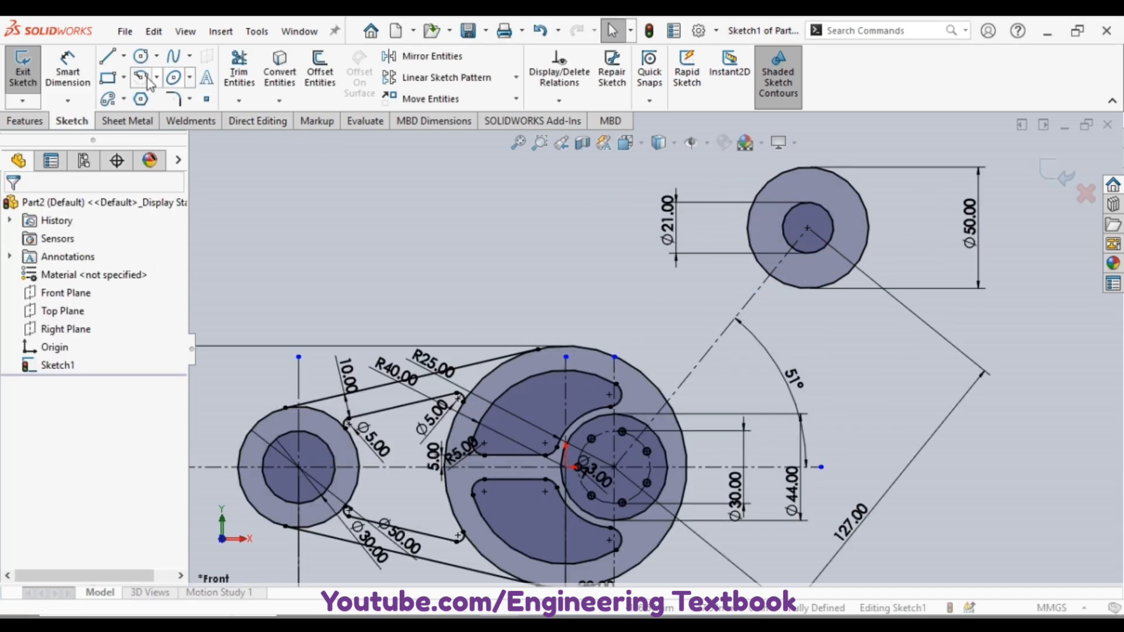
pyautogui.click(107, 57)
pyautogui.click(768, 183)
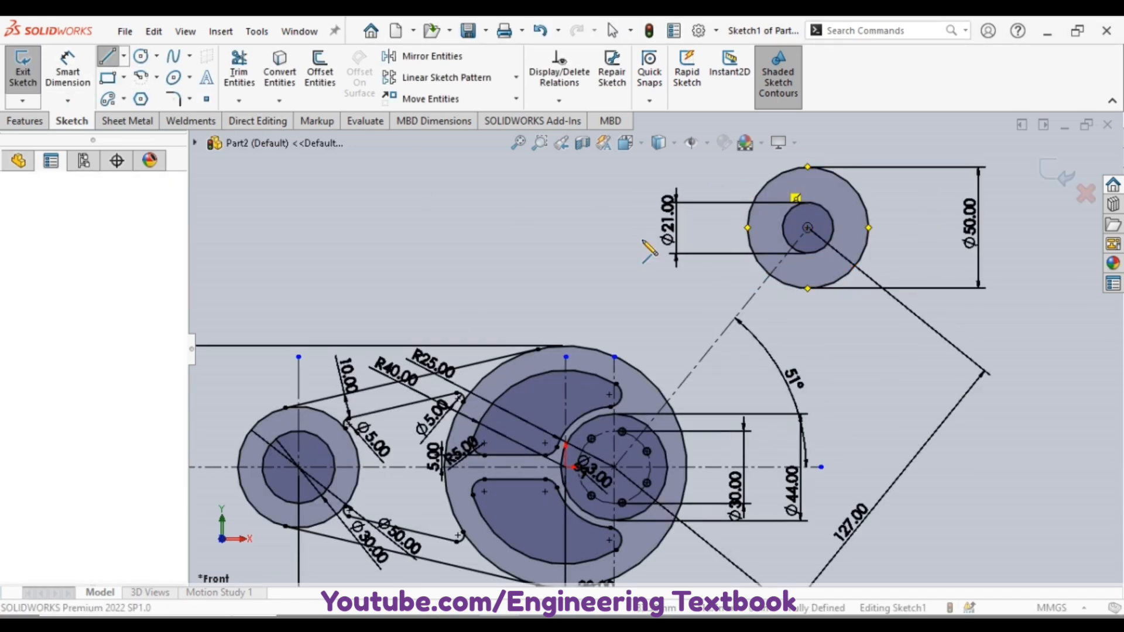
pyautogui.click(511, 375)
pyautogui.press('Escape')
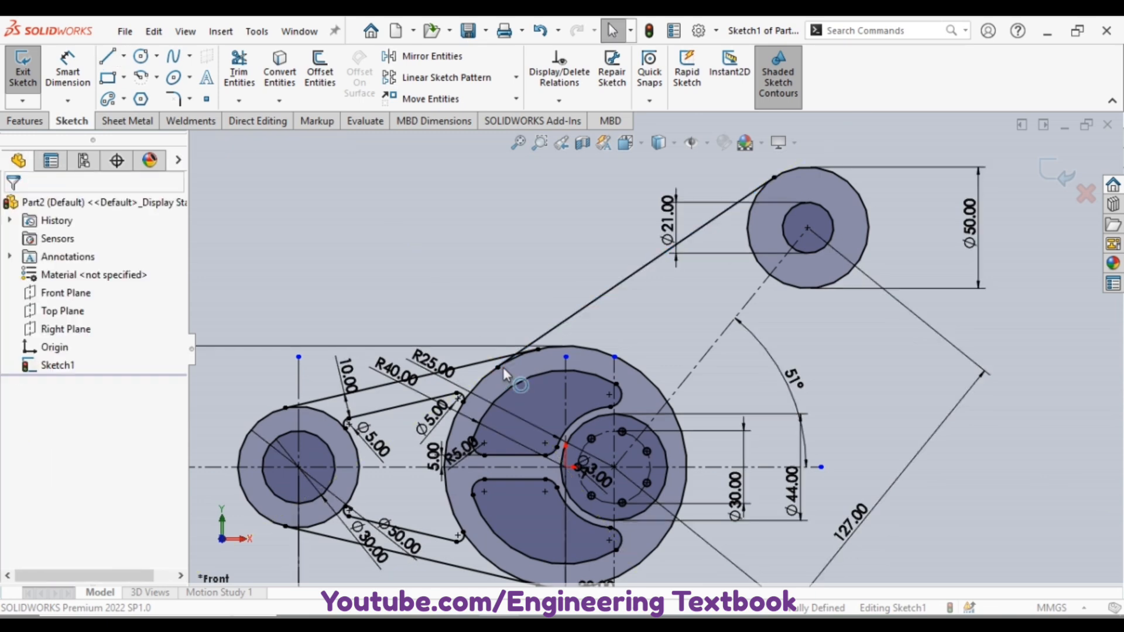
# Step: Sketch a line joining the lower side of the inclined arm's 50 mm circle to the 100 mm disc, tangent to both
pyautogui.click(107, 56)
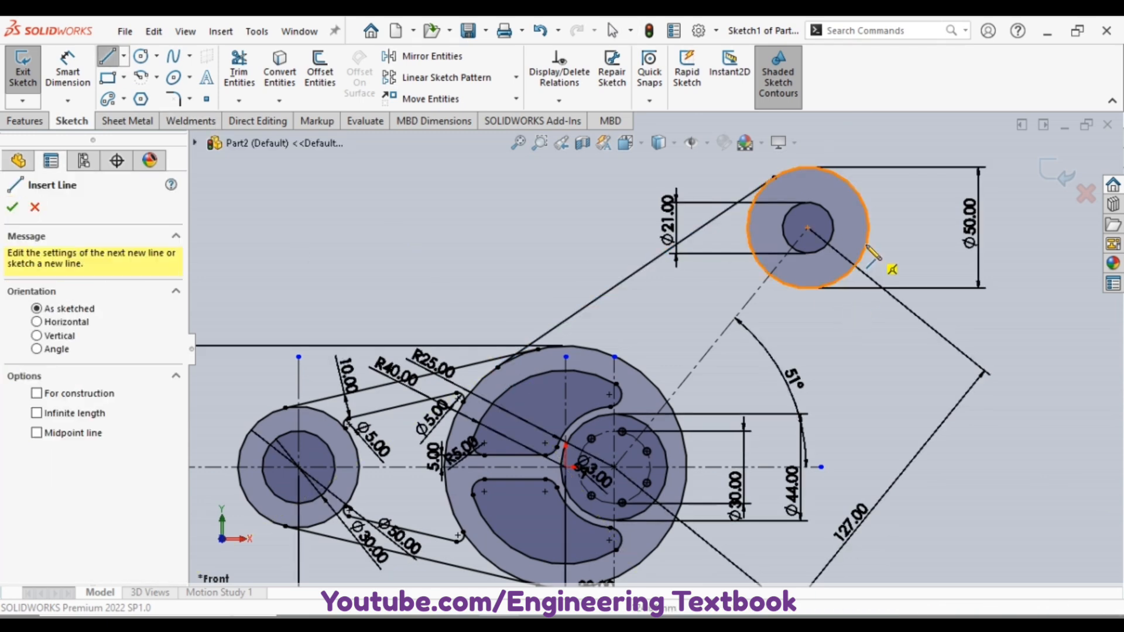
pyautogui.click(851, 269)
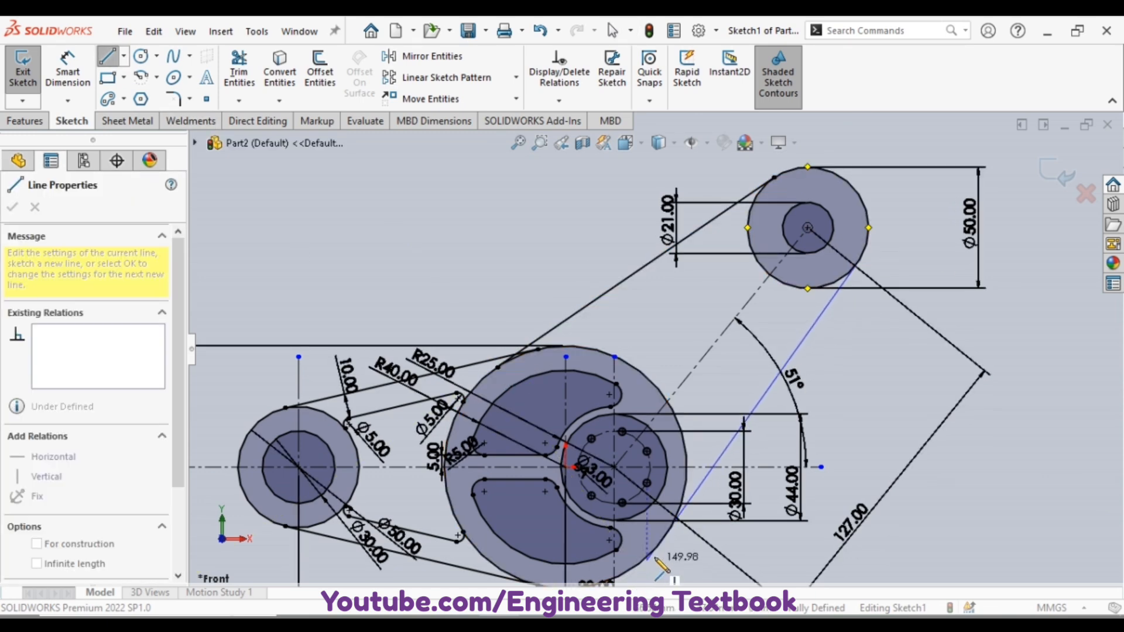
pyautogui.click(665, 537)
pyautogui.press('Escape')
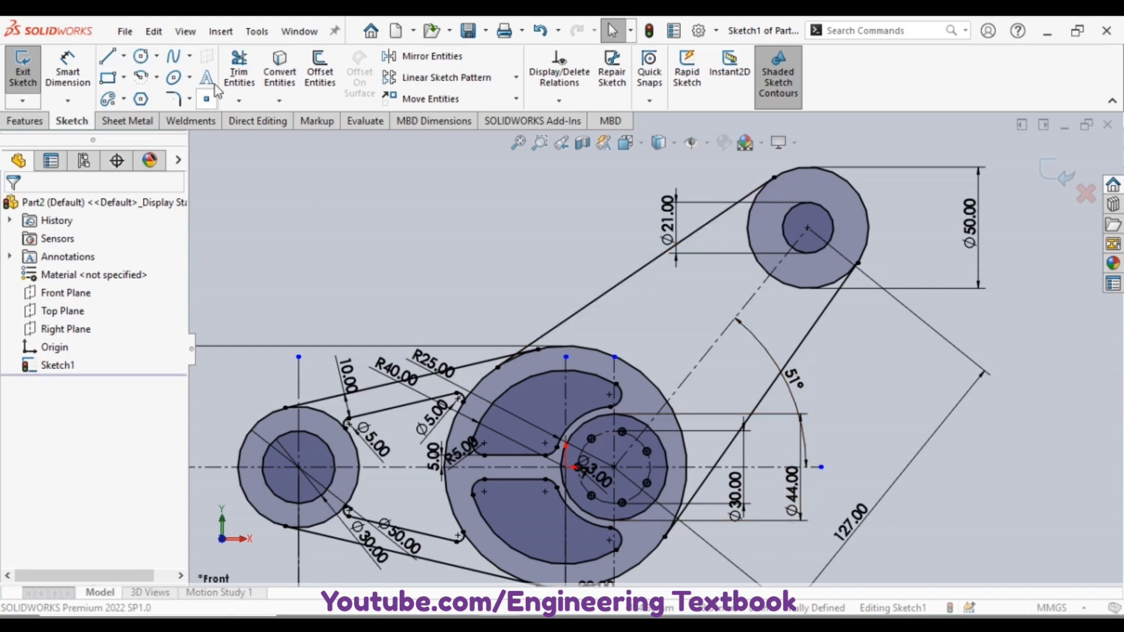
# Step: Fillet the corner where the two arms' upper tangent lines cross above the disc with a 12 mm radius
pyautogui.click(182, 101)
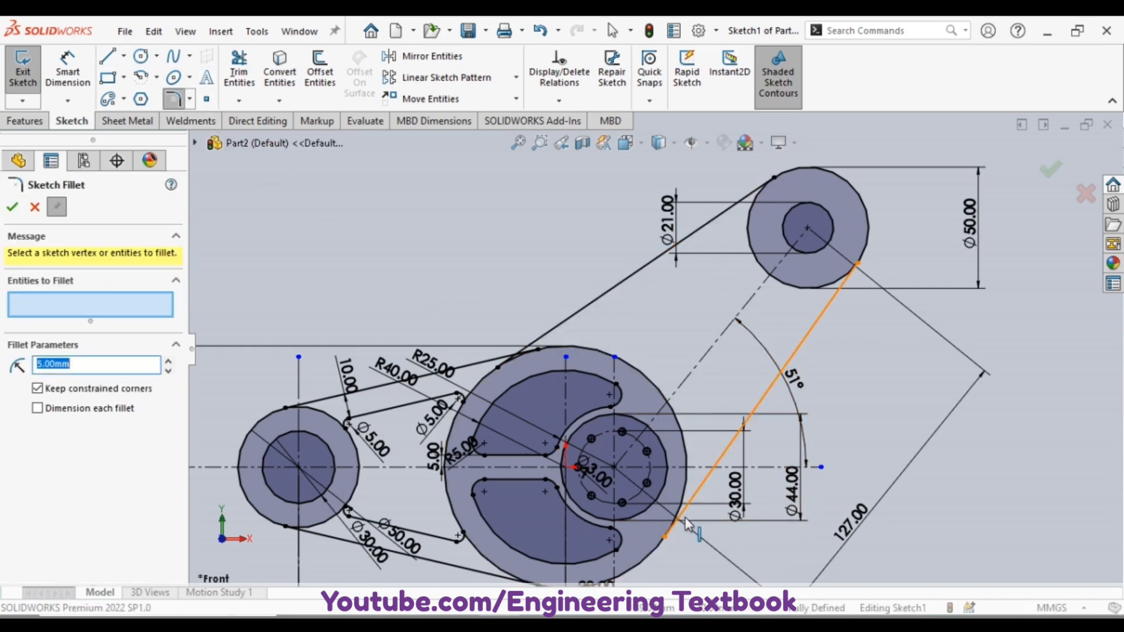
pyautogui.scroll(-3, 514, 377)
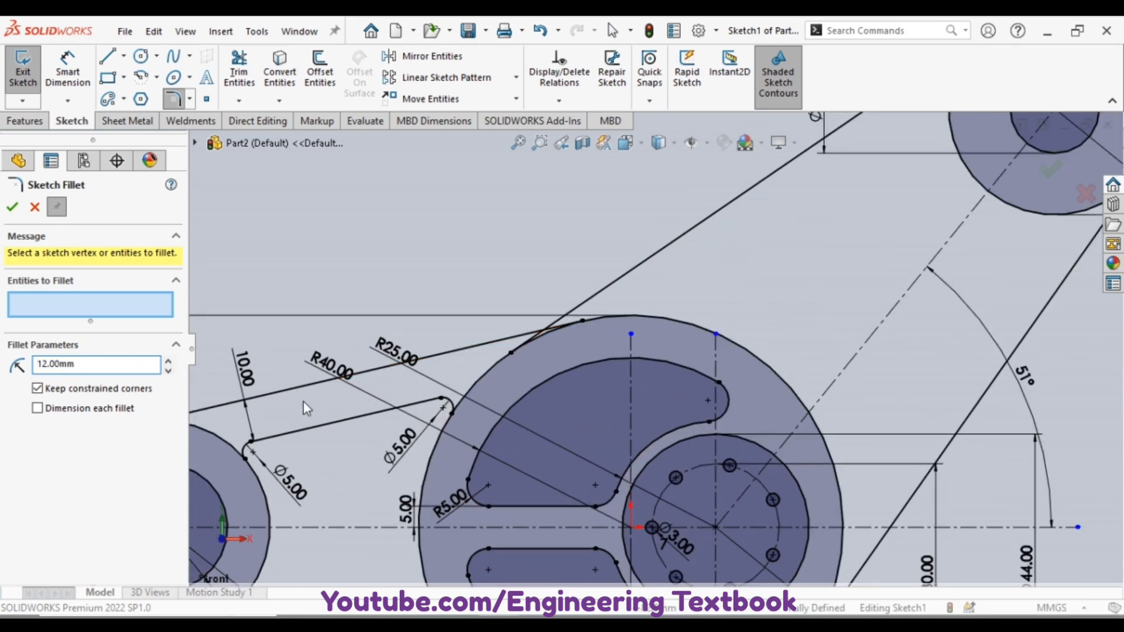
pyautogui.scroll(-3, 588, 275)
pyautogui.click(589, 278)
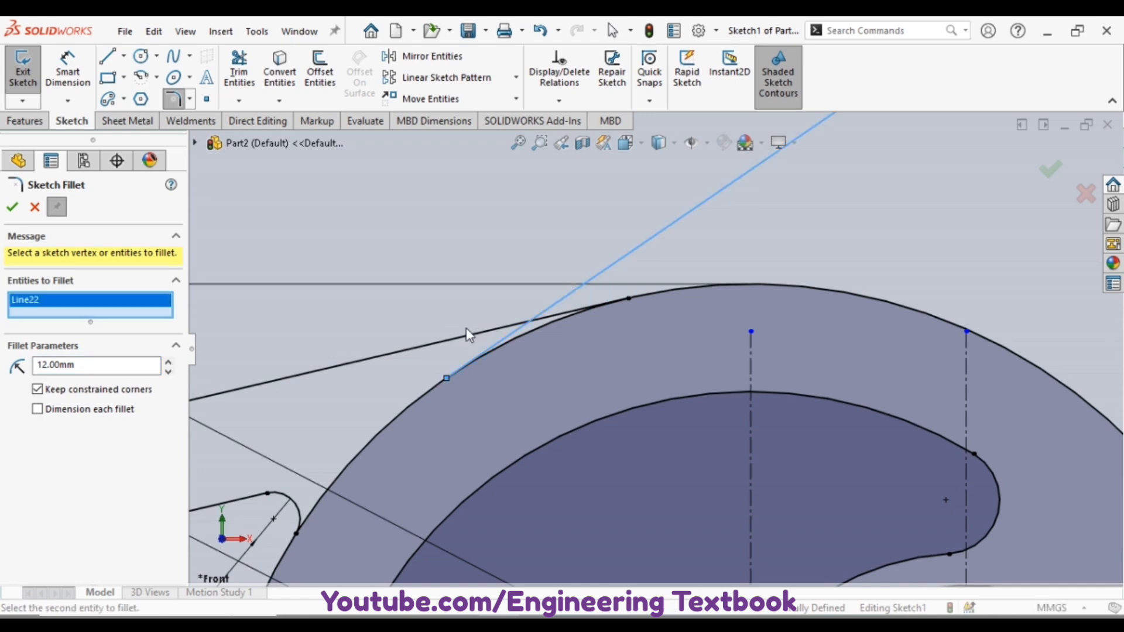
pyautogui.click(448, 340)
pyautogui.click(581, 331)
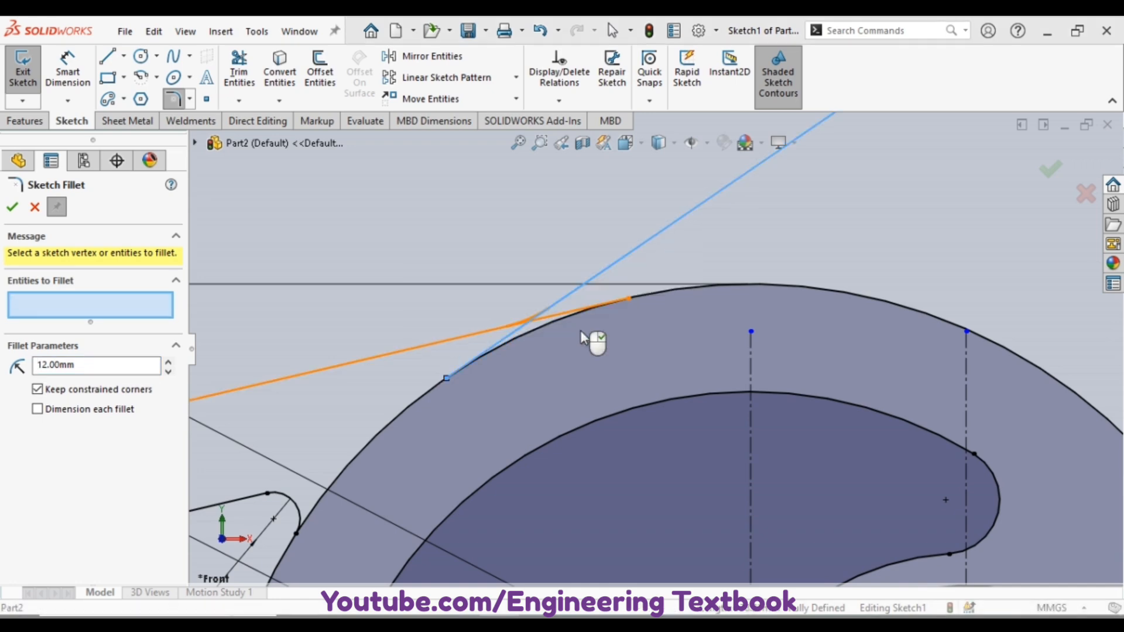
pyautogui.press('Return')
pyautogui.press('Return')
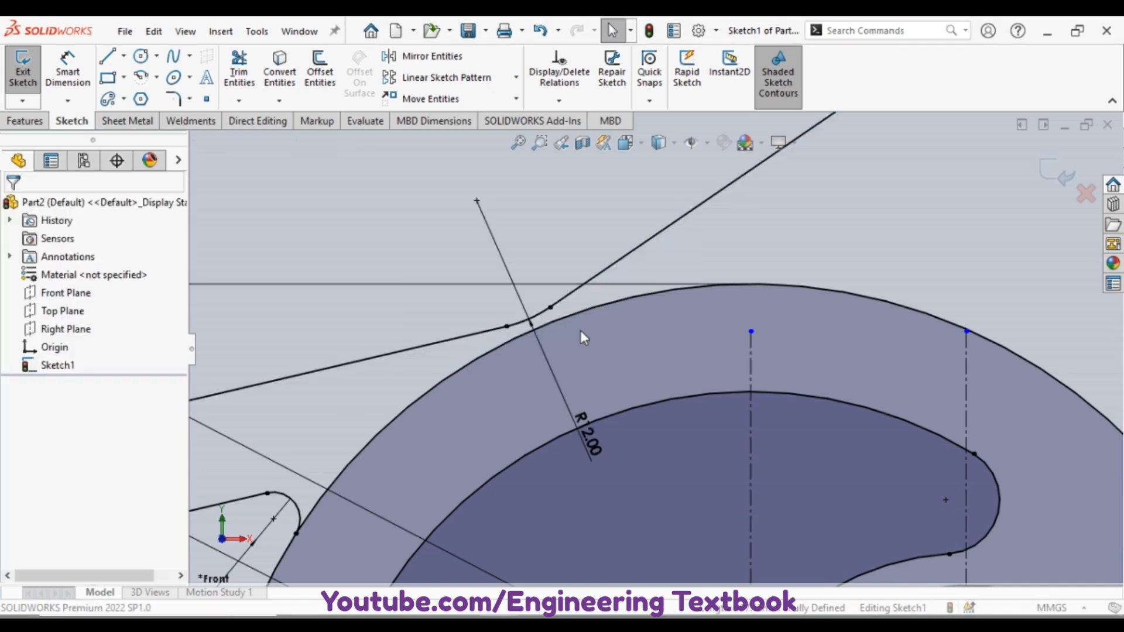
# Step: Offset only the inclined arm's upper tangent line by 10 mm towards the inside of the arm, without chain selection
pyautogui.scroll(6, 581, 331)
pyautogui.scroll(-3, 694, 434)
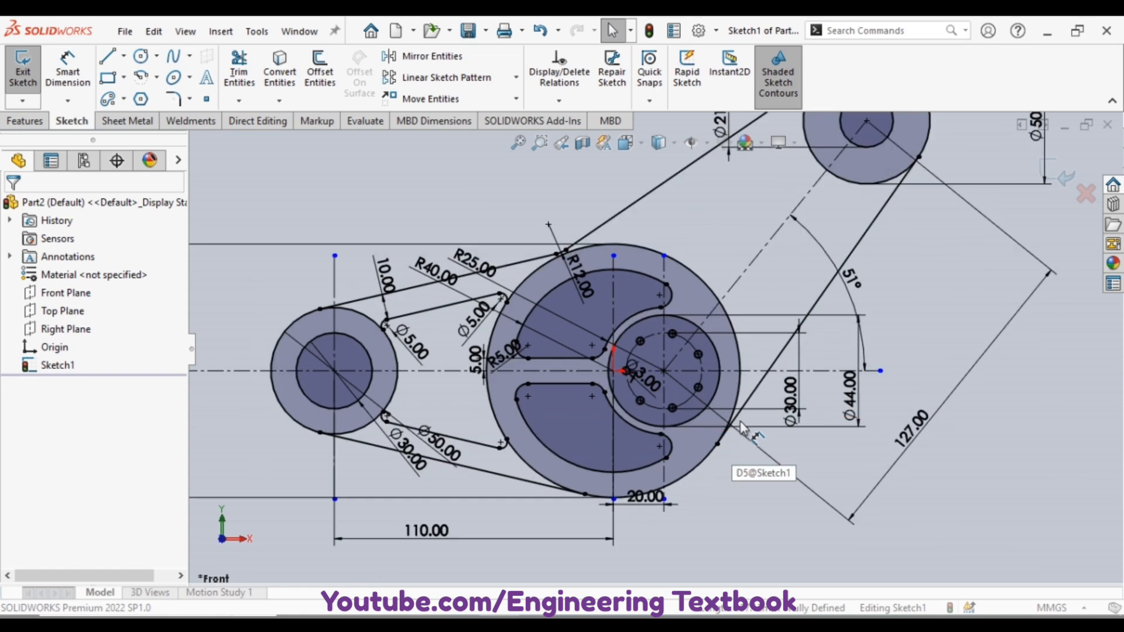
pyautogui.scroll(3, 711, 229)
pyautogui.scroll(-2, 714, 227)
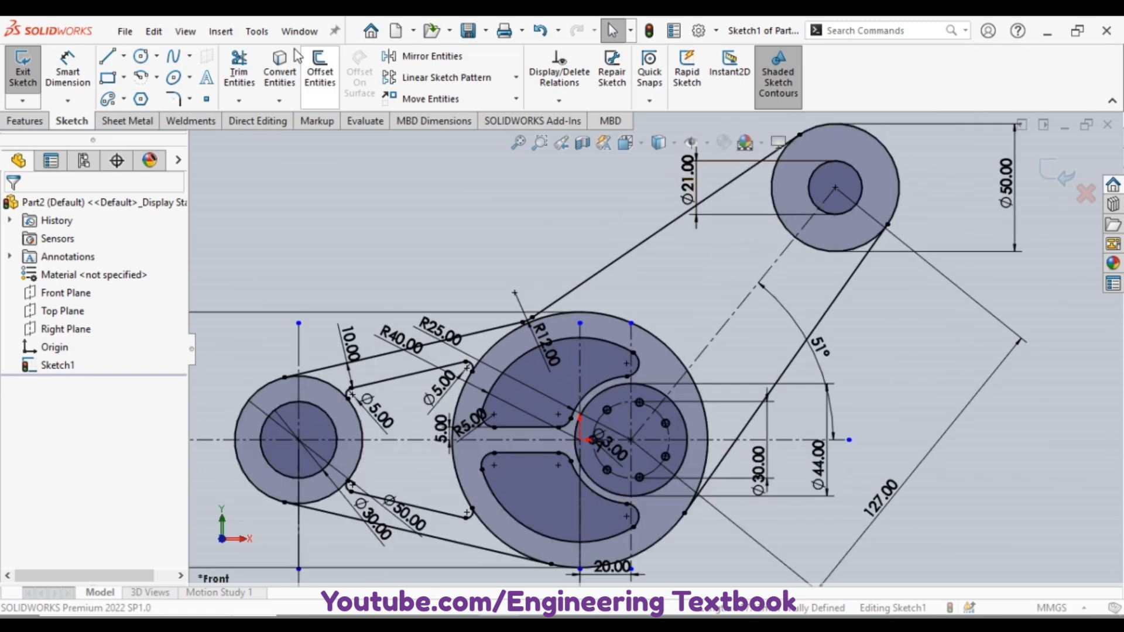
pyautogui.click(320, 72)
pyautogui.click(659, 236)
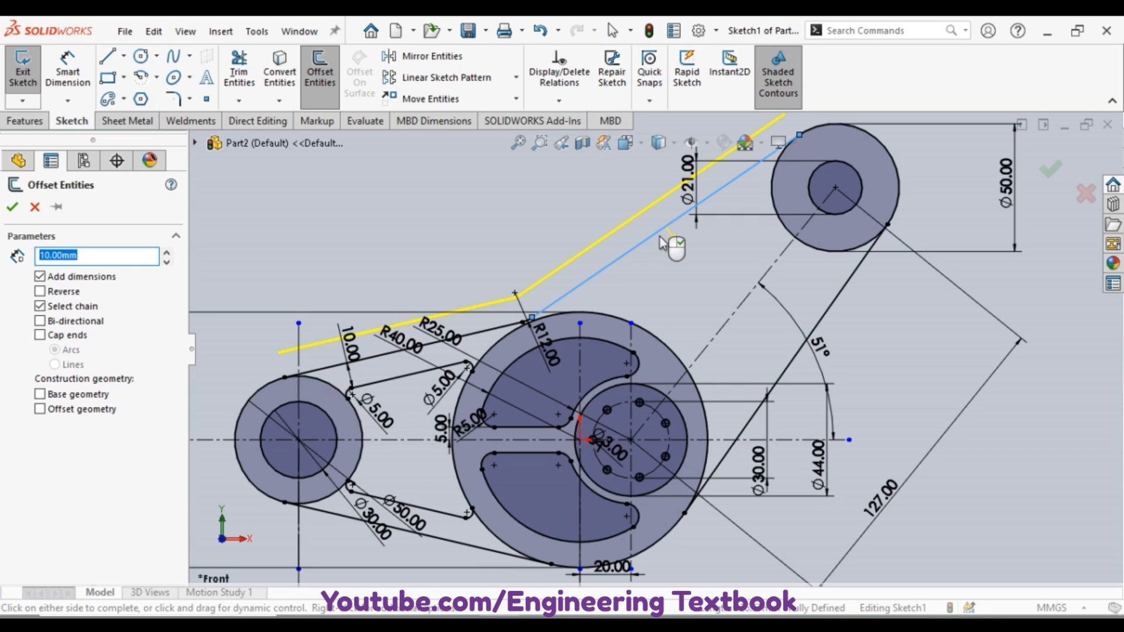
pyautogui.click(39, 291)
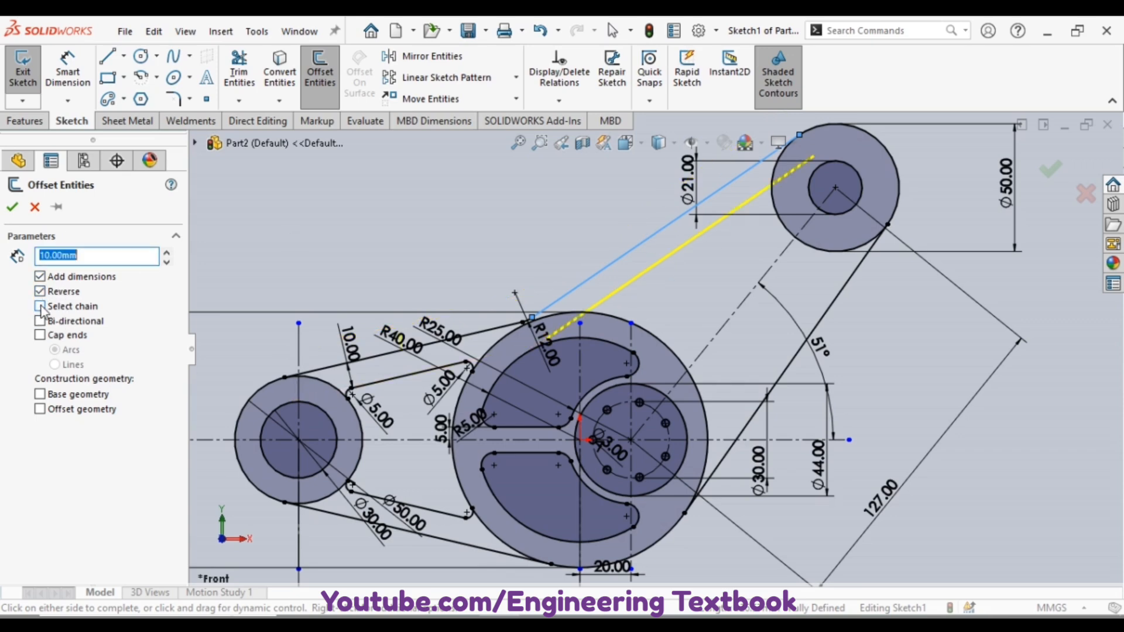
pyautogui.click(13, 206)
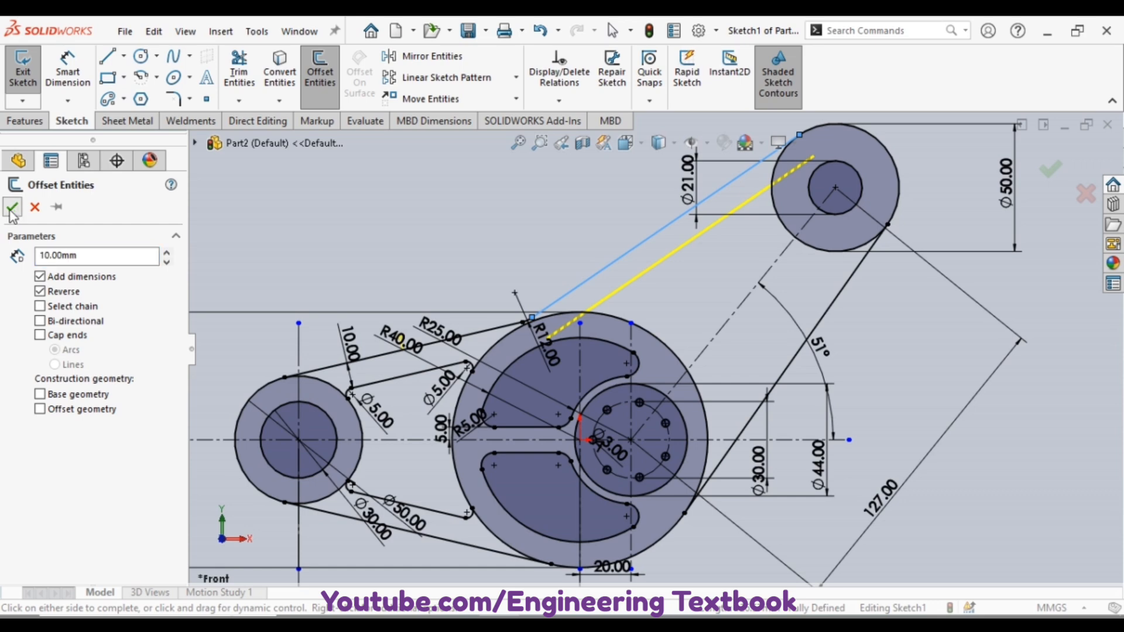
# Step: Sketch two small circles below the upper offset line, about 10 mm in diameter near the disc and about 9 mm near the hub
pyautogui.scroll(-3, 616, 332)
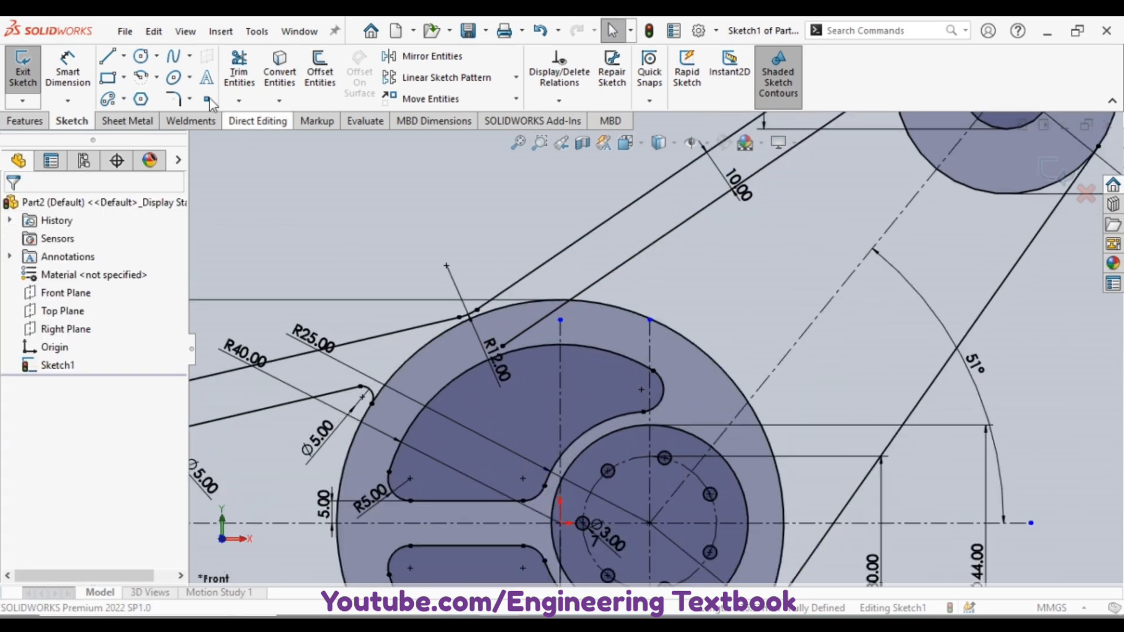
pyautogui.click(141, 56)
pyautogui.click(650, 285)
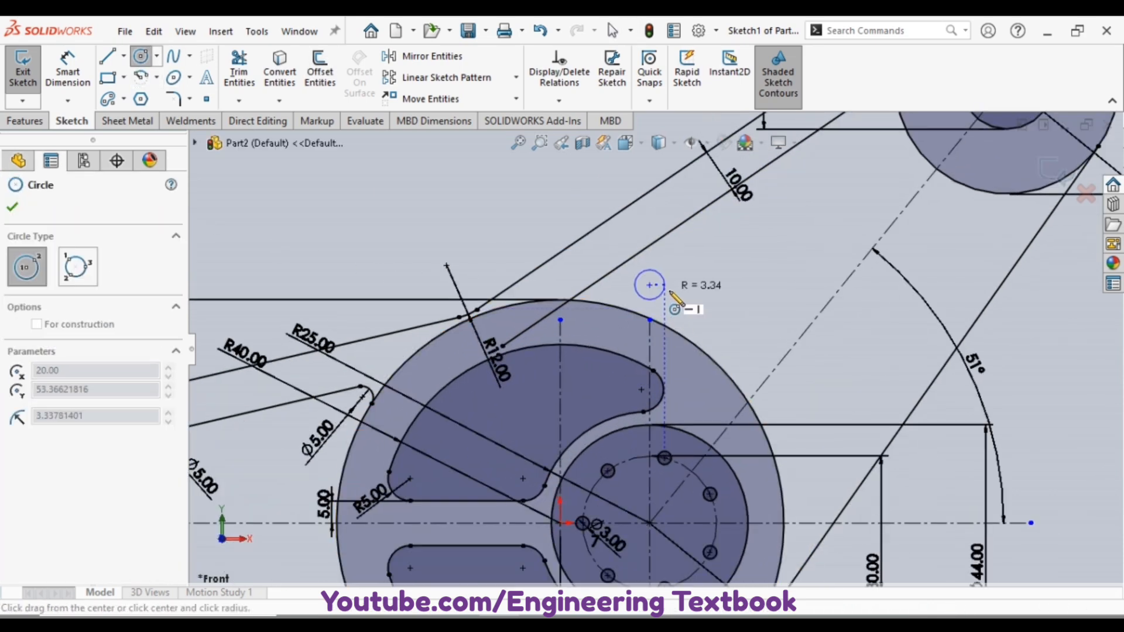
pyautogui.click(672, 287)
pyautogui.click(867, 139)
pyautogui.click(868, 158)
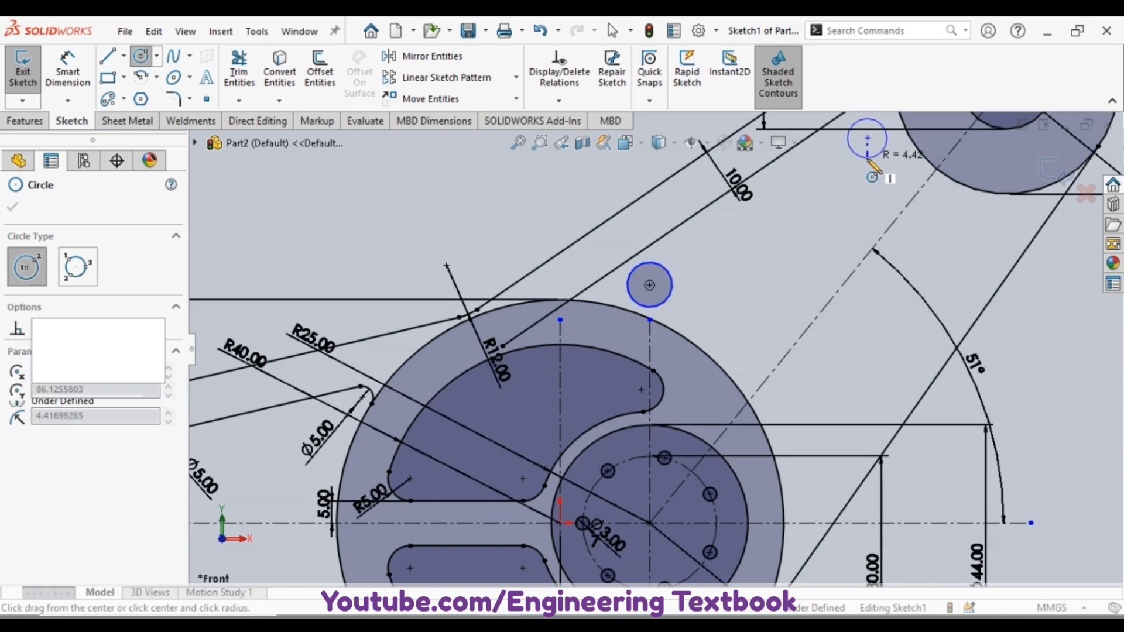
pyautogui.press('Escape')
pyautogui.click(86, 78)
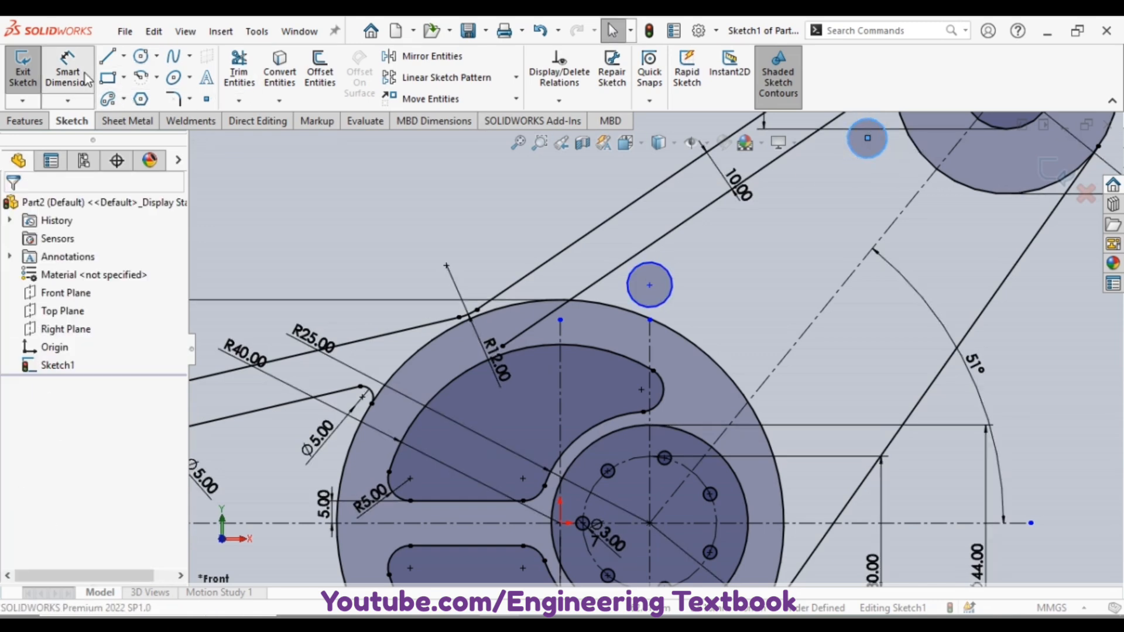
pyautogui.click(672, 291)
# Step: Offset the inclined arm's lower tangent line by 10 mm towards the inside of the arm
pyautogui.scroll(3, 694, 313)
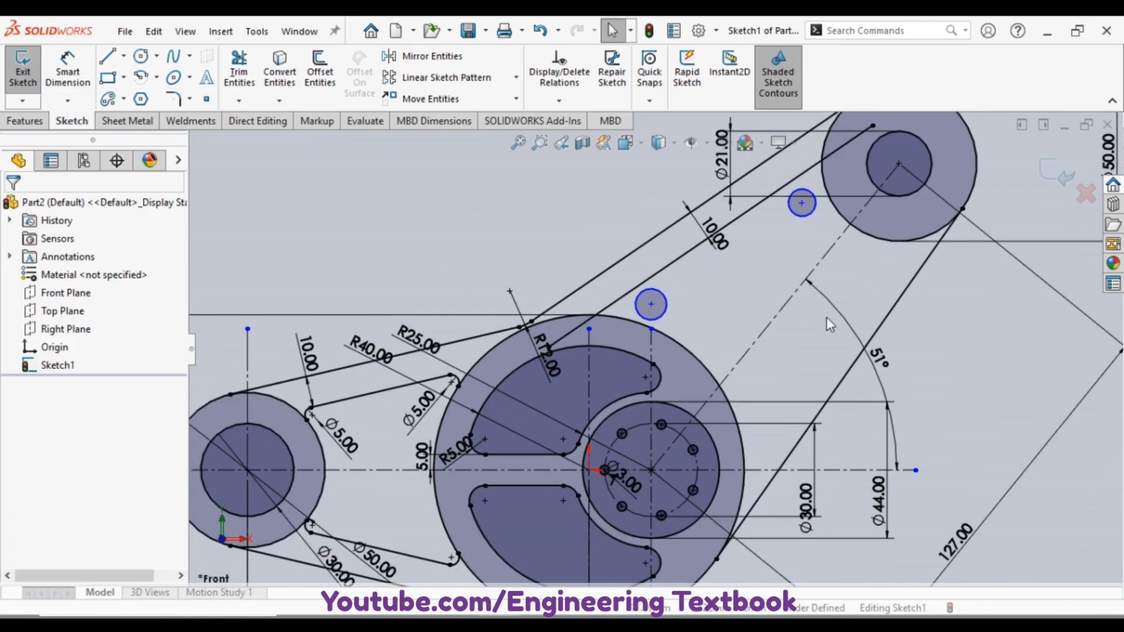
pyautogui.click(859, 354)
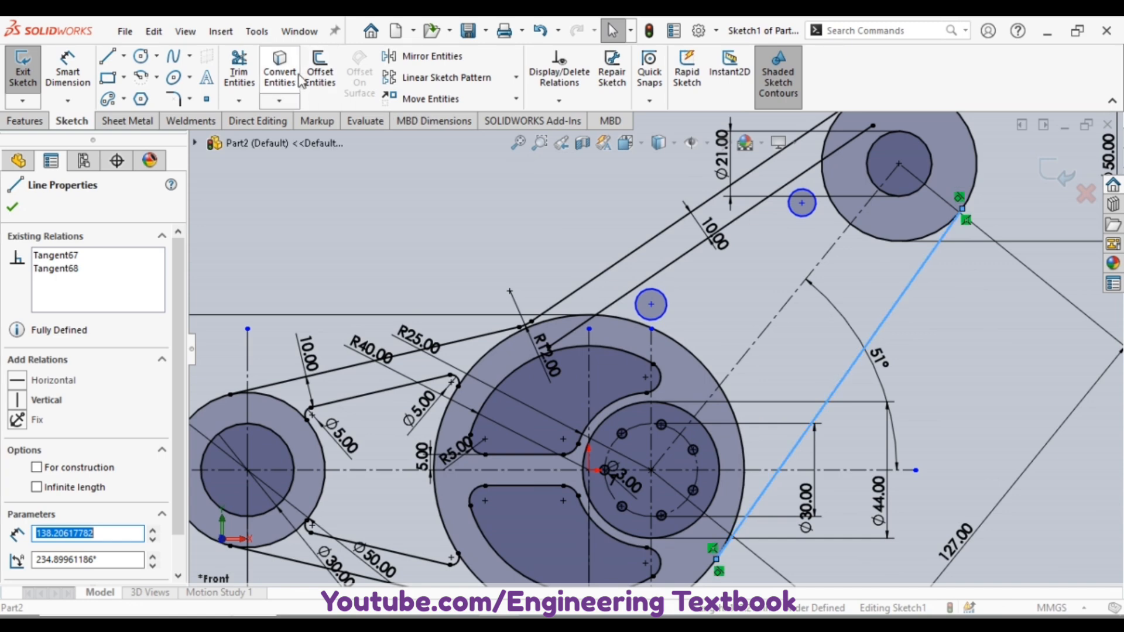
pyautogui.click(319, 73)
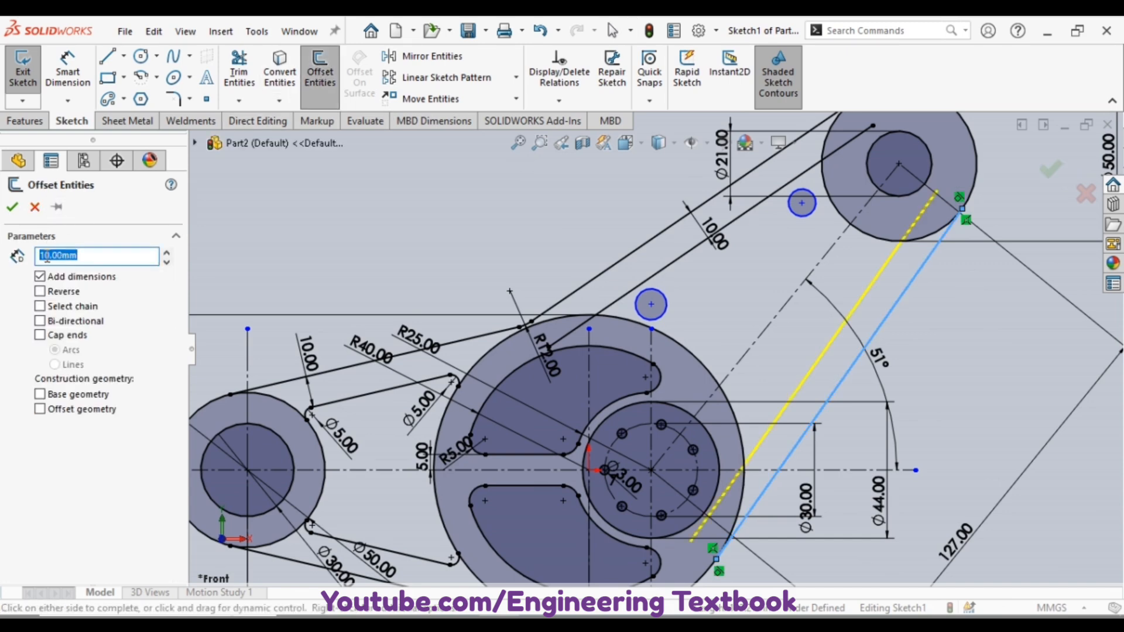
pyautogui.click(12, 206)
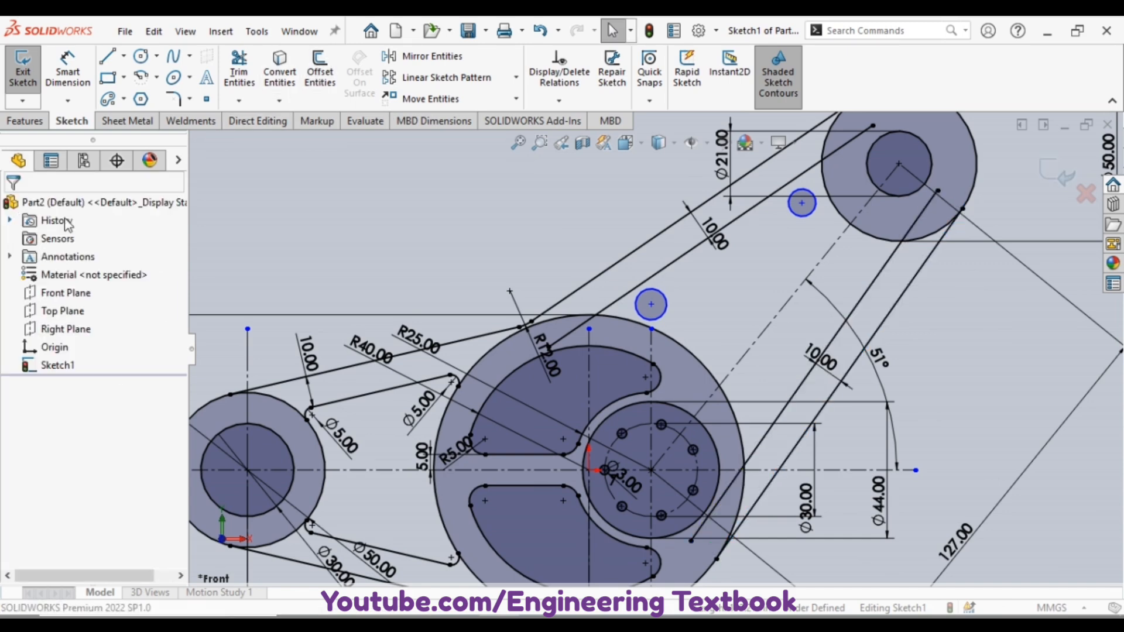
# Step: Sketch two more small circles beside the lower offset line, one about 7 mm in diameter near the disc and one near the hub
pyautogui.click(141, 61)
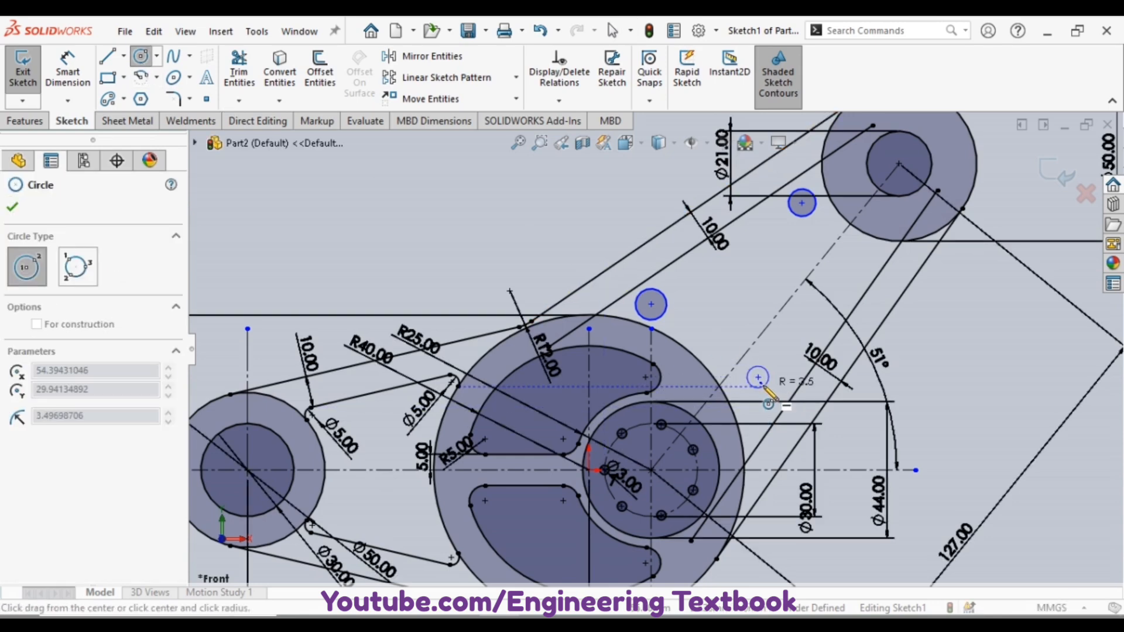
pyautogui.click(765, 388)
pyautogui.press('Escape')
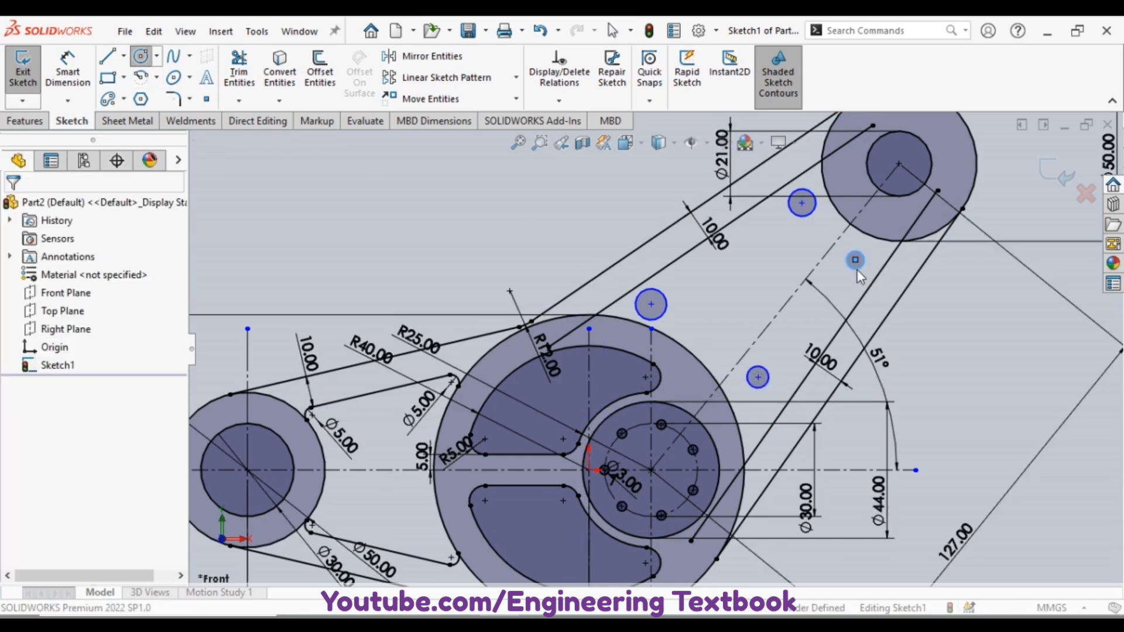
# Step: Apply an equal relation to the four small circles inside the inclined arm
pyautogui.scroll(-3, 859, 277)
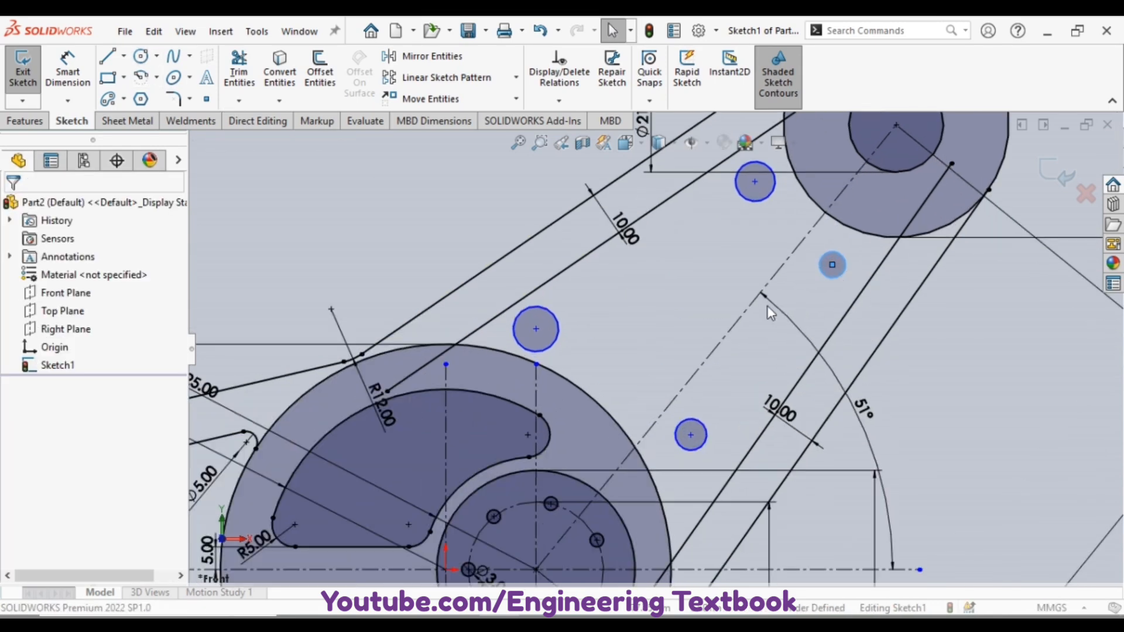
pyautogui.click(554, 315)
pyautogui.keyDown('ctrl'); pyautogui.click(752, 205); pyautogui.keyUp('ctrl')
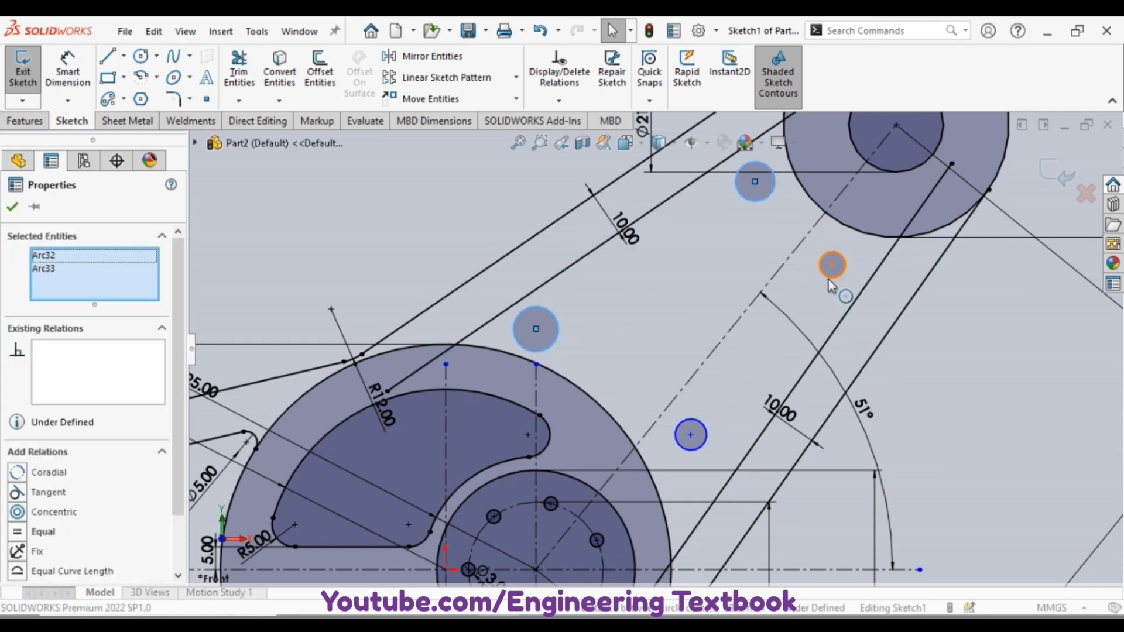
pyautogui.keyDown('ctrl'); pyautogui.click(828, 278); pyautogui.keyUp('ctrl')
pyautogui.keyDown('ctrl'); pyautogui.click(691, 435); pyautogui.keyUp('ctrl')
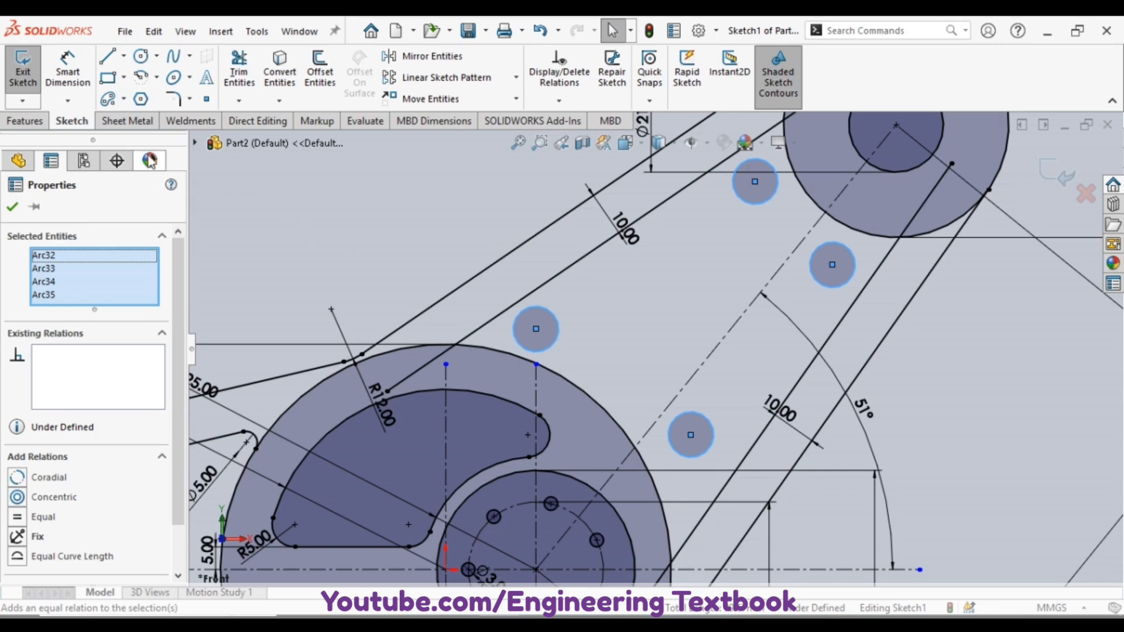
# Step: Dimension the small circle above the disc near the upper offset line to a diameter of 5 mm
pyautogui.click(70, 75)
pyautogui.click(558, 334)
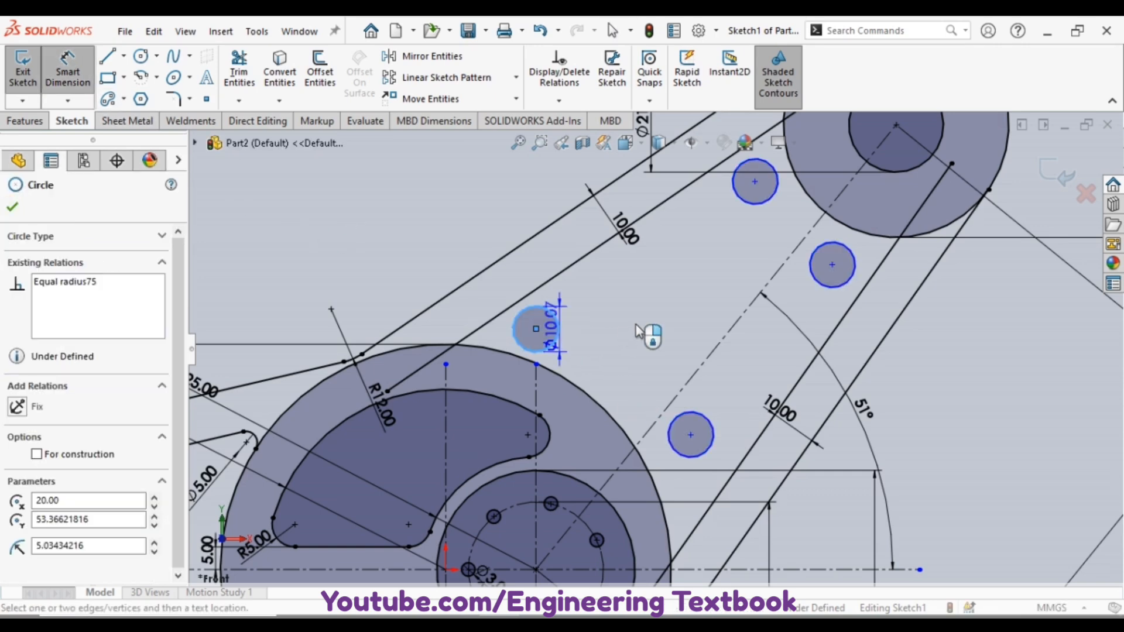
pyautogui.click(639, 323)
pyautogui.write('5')
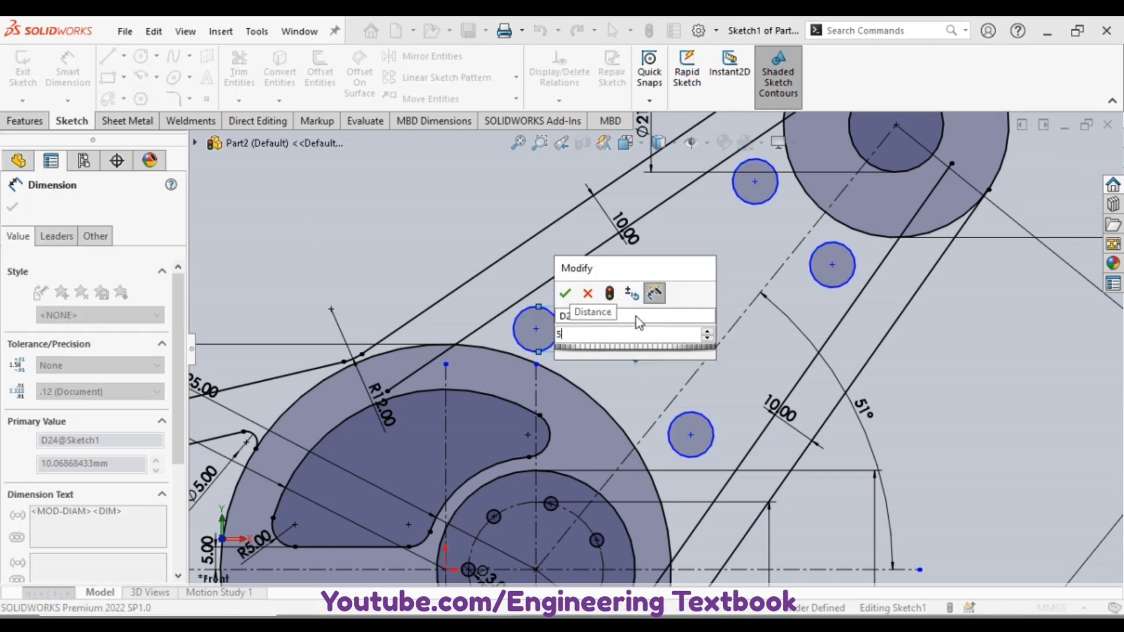
pyautogui.press('Return')
pyautogui.press('Escape')
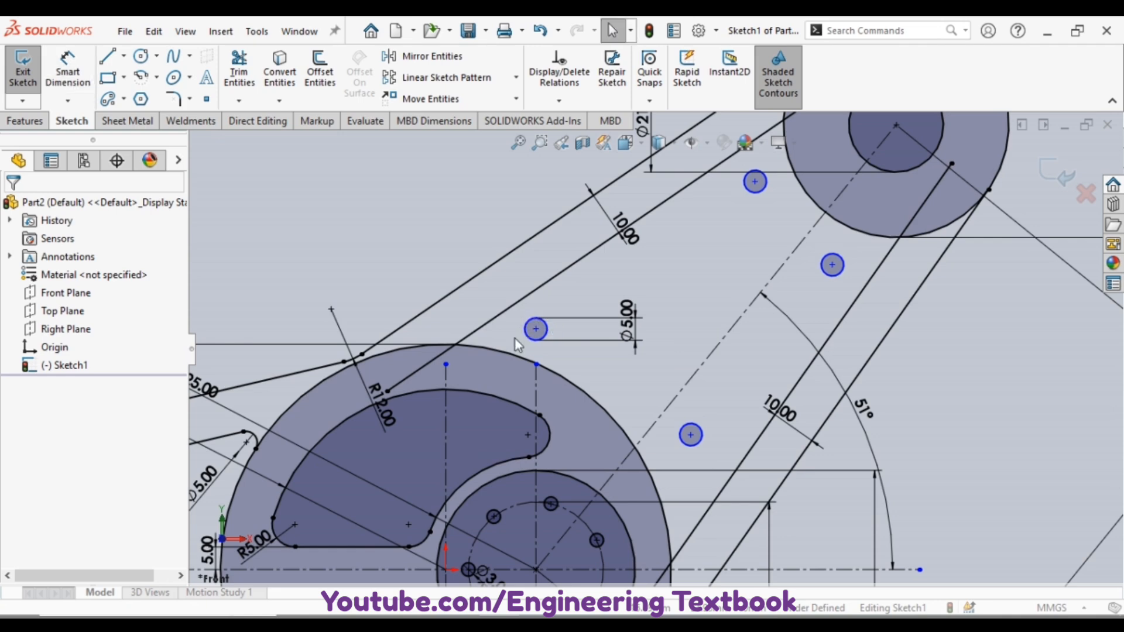
# Step: Make the dimensioned 5 mm circle tangent to both the 100 mm disc and the inclined arm's upper offset line
pyautogui.click(514, 354)
pyautogui.click(531, 335)
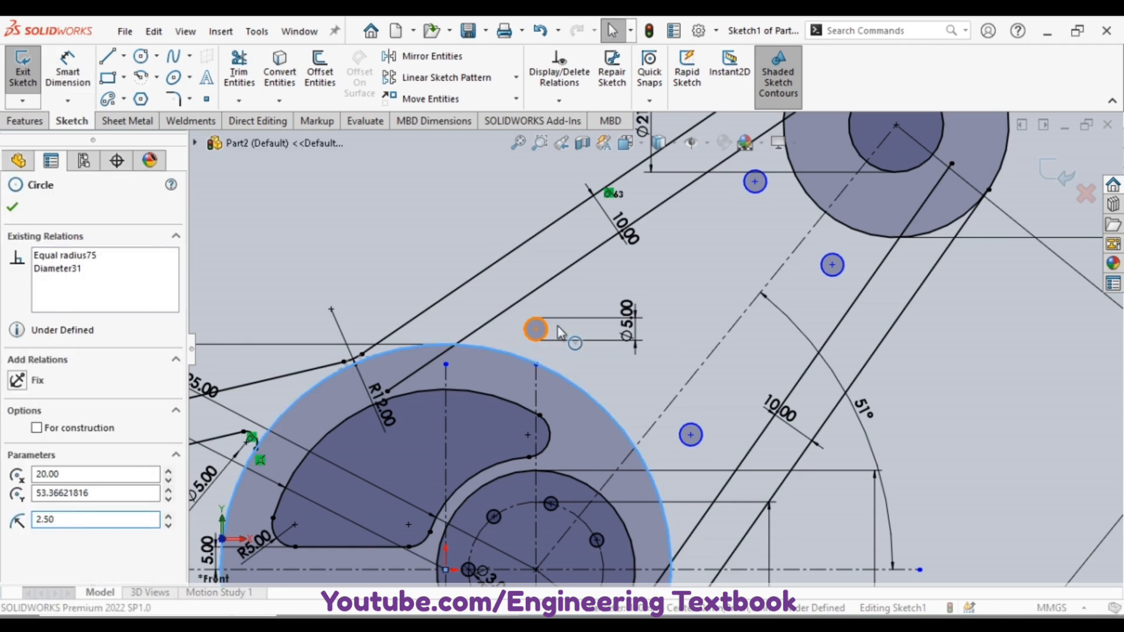
pyautogui.keyDown('ctrl'); pyautogui.click(517, 353); pyautogui.keyUp('ctrl')
pyautogui.click(598, 262)
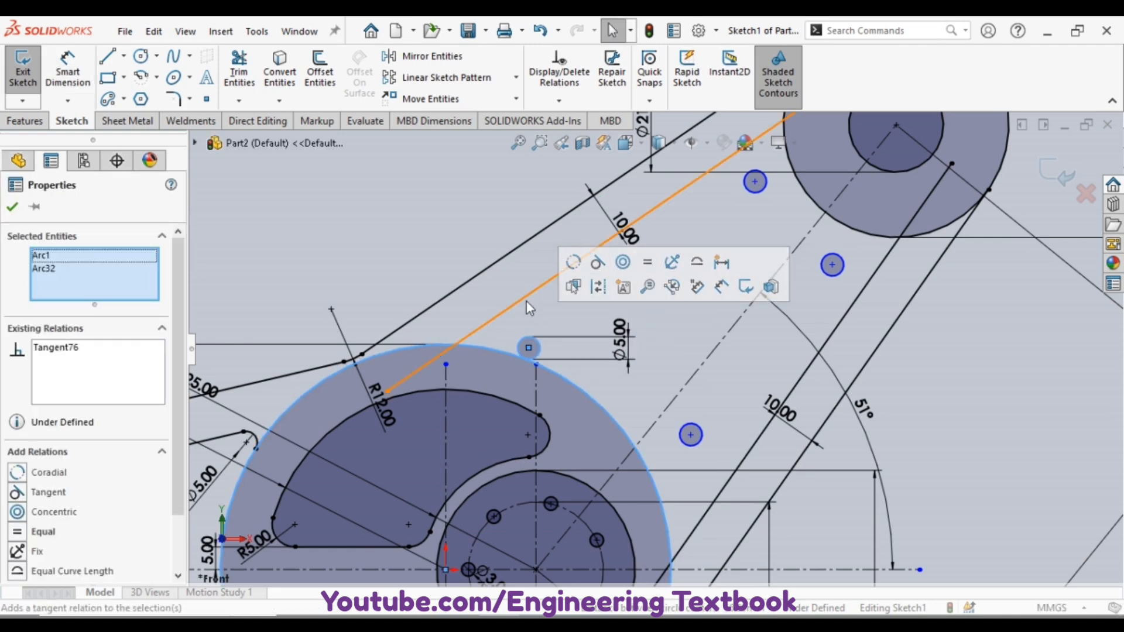
pyautogui.click(526, 296)
pyautogui.keyDown('ctrl'); pyautogui.click(528, 346); pyautogui.keyUp('ctrl')
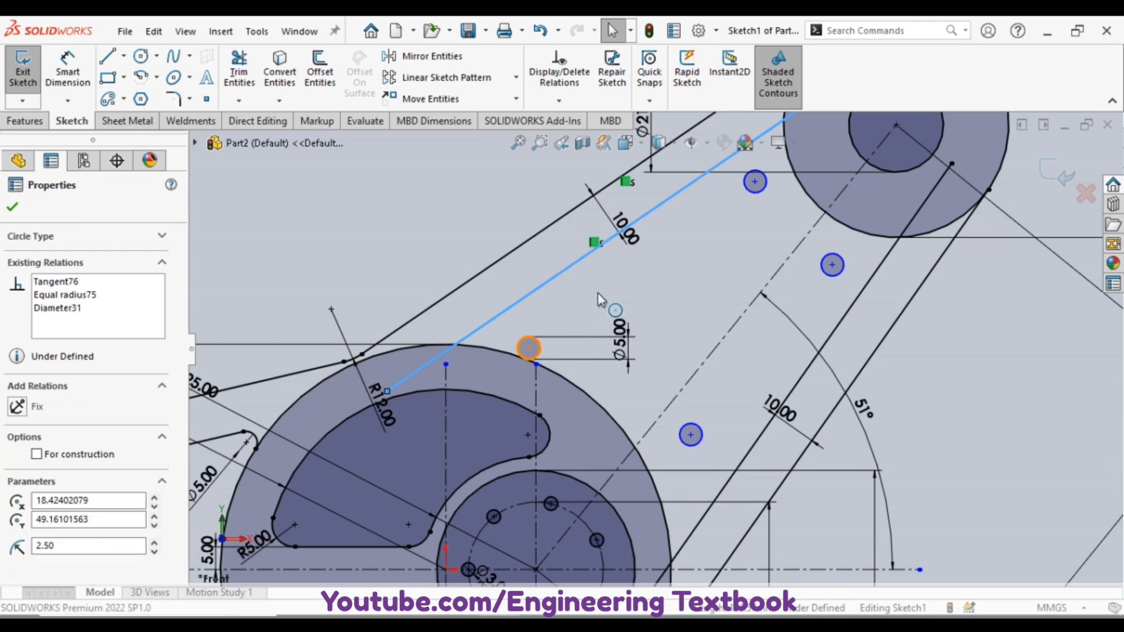
pyautogui.click(574, 266)
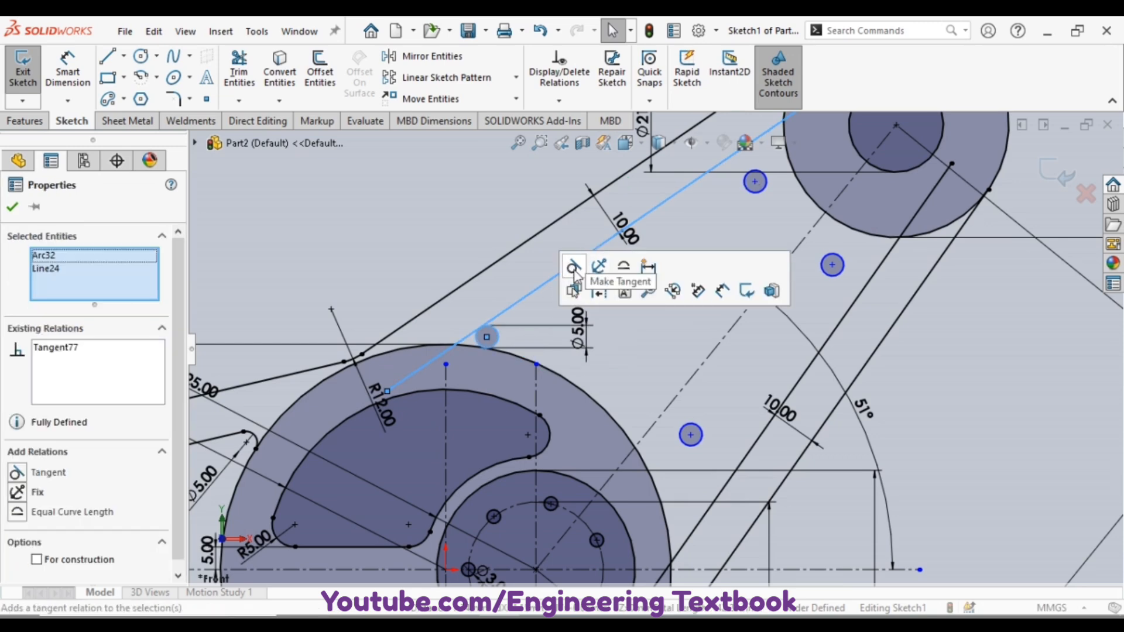
pyautogui.click(546, 315)
# Step: Make the small circle at the upper offset line's hub end tangent to both the 50 mm hub circle and that line
pyautogui.click(750, 189)
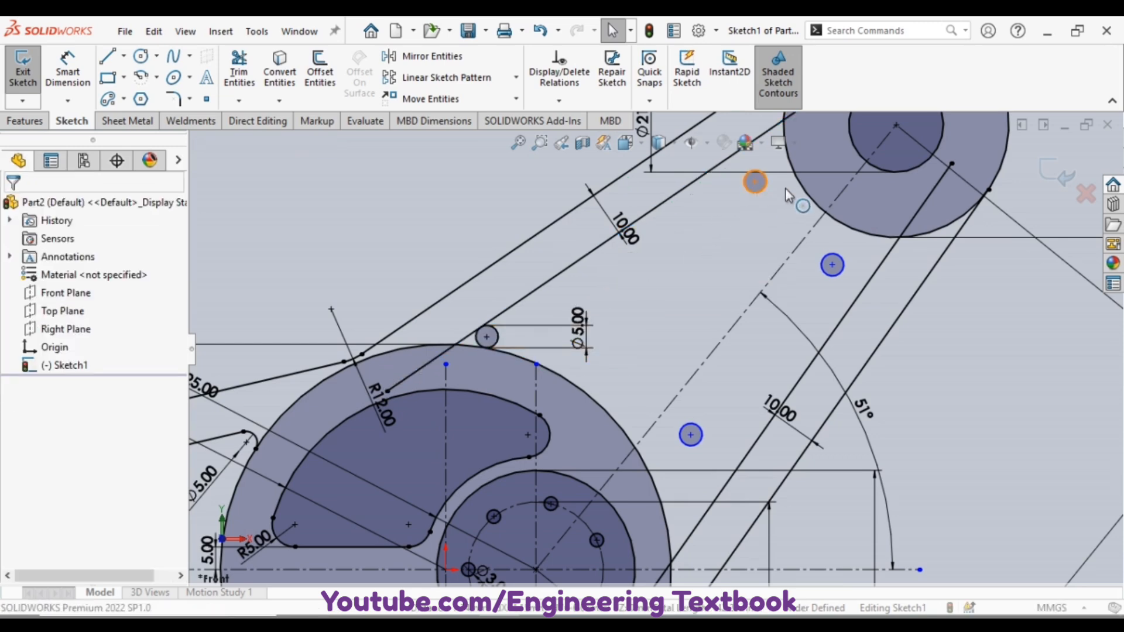
pyautogui.keyDown('ctrl'); pyautogui.click(807, 195); pyautogui.keyUp('ctrl')
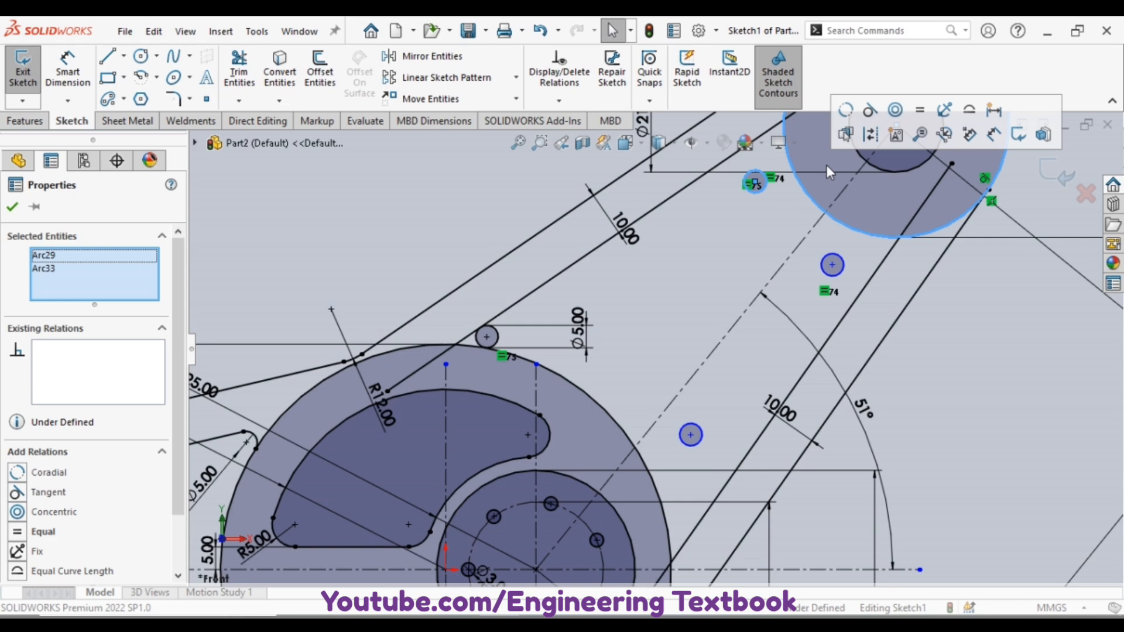
pyautogui.click(870, 109)
pyautogui.scroll(2, 788, 278)
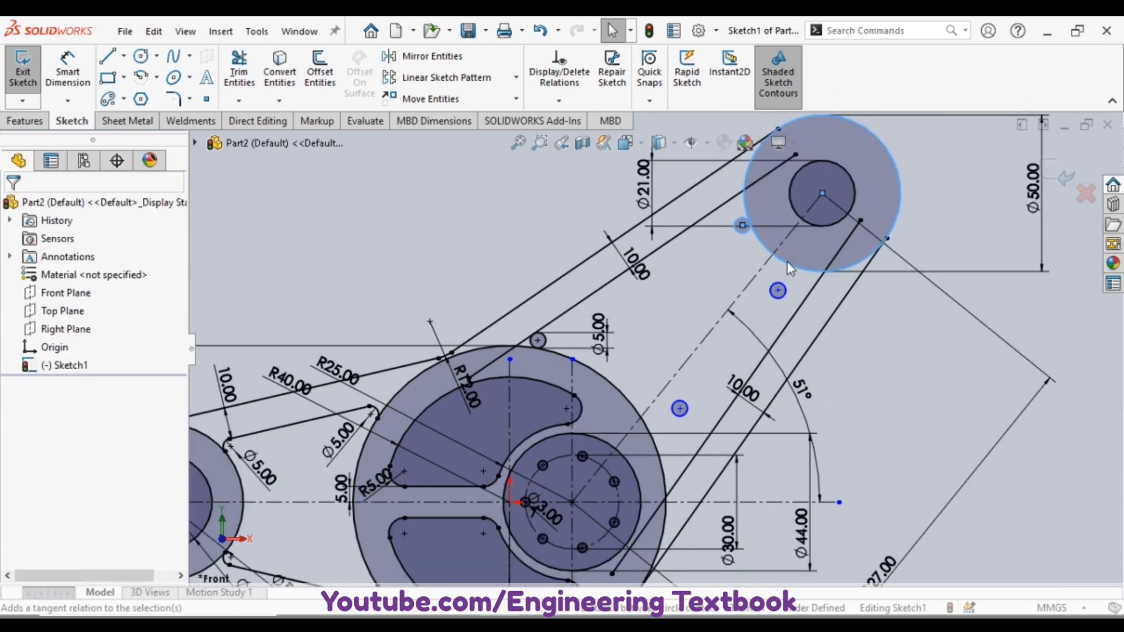
pyautogui.click(725, 203)
pyautogui.keyDown('ctrl'); pyautogui.click(744, 218); pyautogui.keyUp('ctrl')
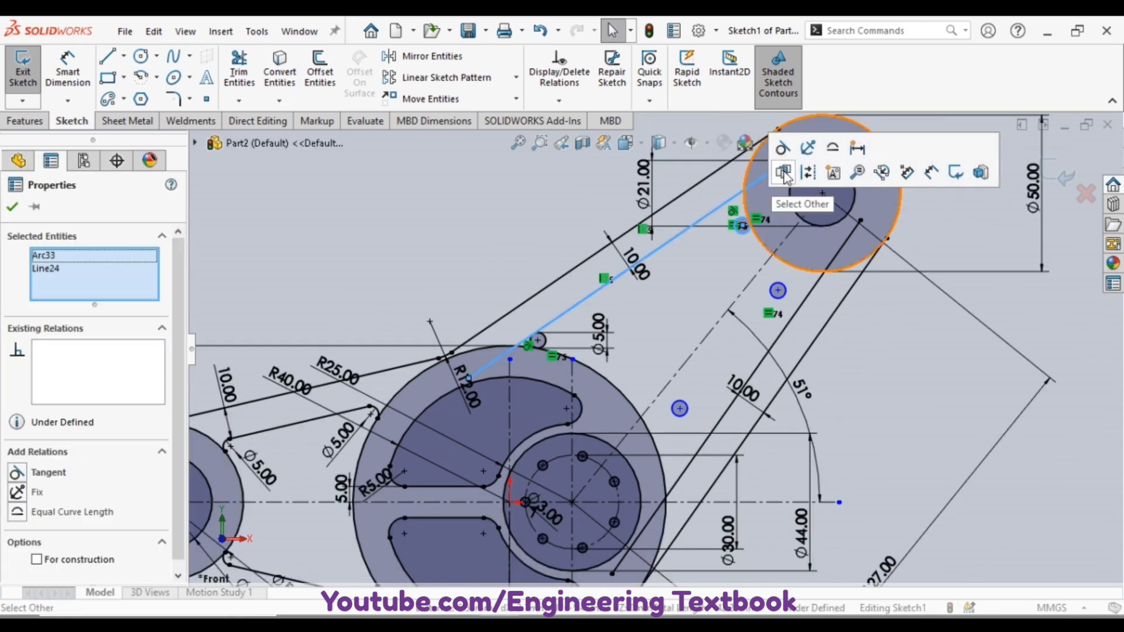
pyautogui.click(790, 163)
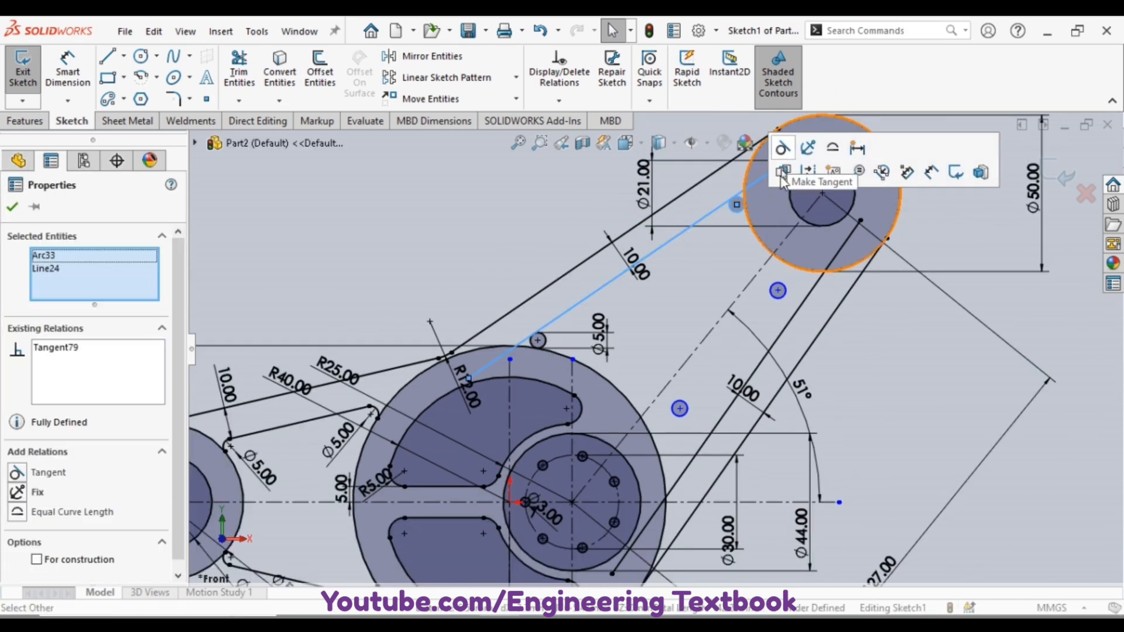
# Step: Make the small circle below the inclined arm's hub tangent to the lower offset line and the 50 mm hub circle
pyautogui.click(800, 302)
pyautogui.keyDown('ctrl'); pyautogui.click(777, 290); pyautogui.keyUp('ctrl')
pyautogui.keyDown('ctrl'); pyautogui.click(830, 243); pyautogui.keyUp('ctrl')
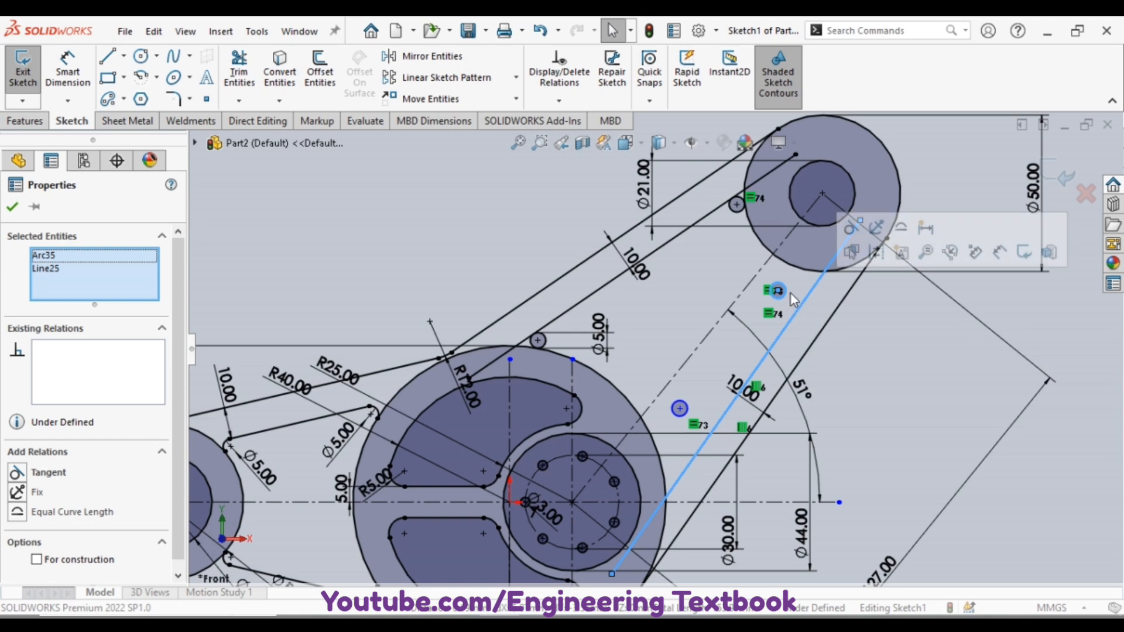
pyautogui.click(779, 291)
pyautogui.click(792, 301)
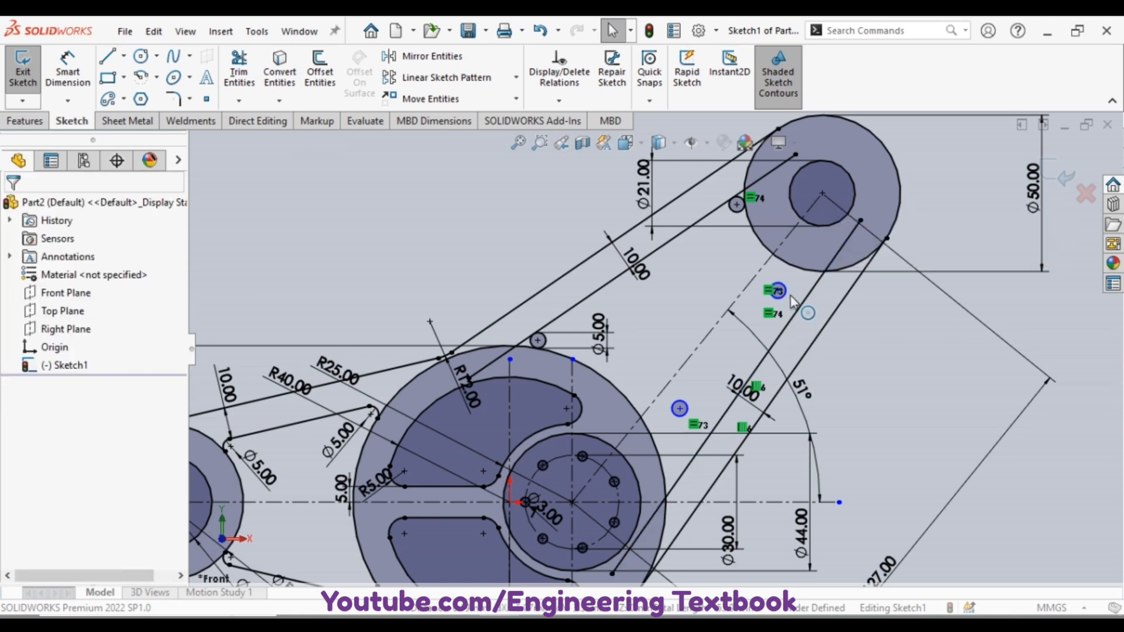
pyautogui.click(779, 291)
pyautogui.keyDown('ctrl'); pyautogui.click(819, 293); pyautogui.keyUp('ctrl')
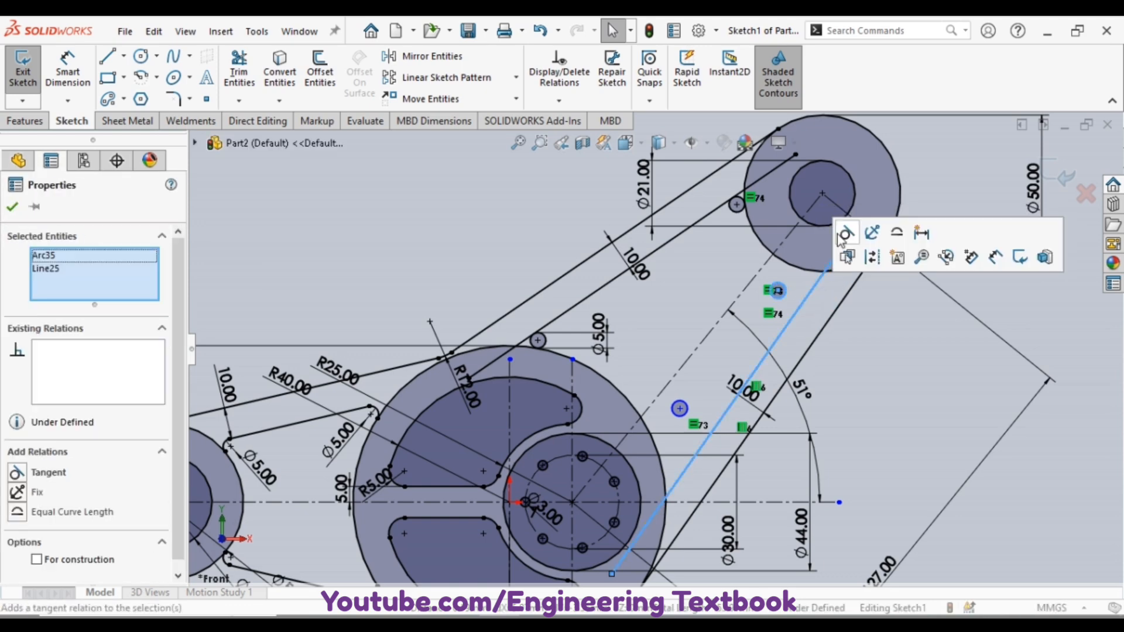
pyautogui.click(847, 232)
pyautogui.click(792, 266)
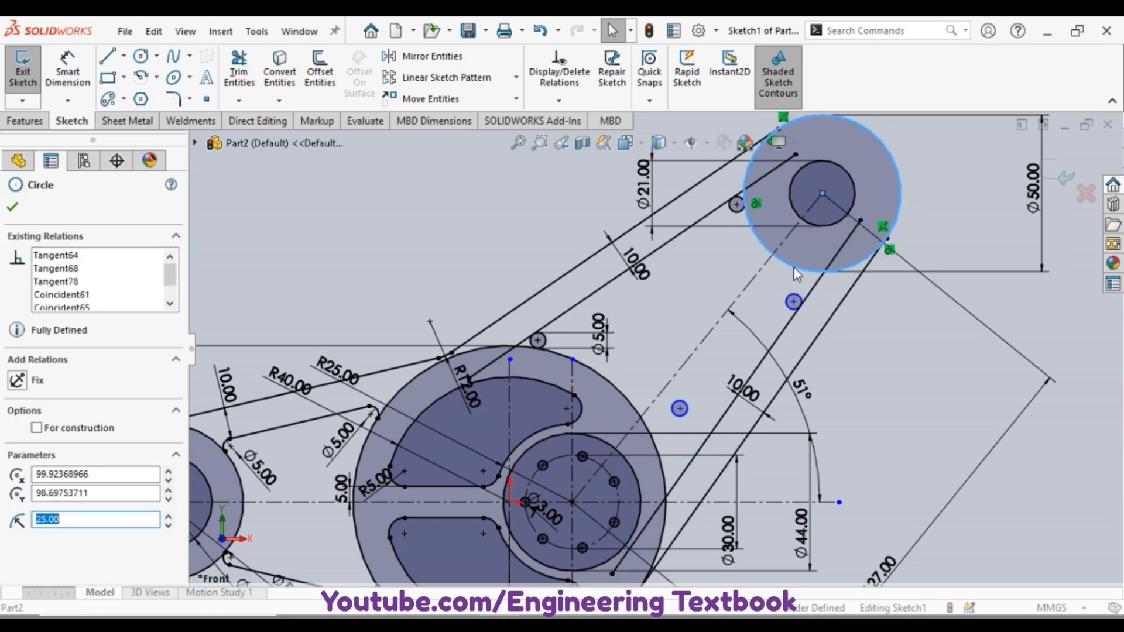
pyautogui.keyDown('ctrl'); pyautogui.click(793, 302); pyautogui.keyUp('ctrl')
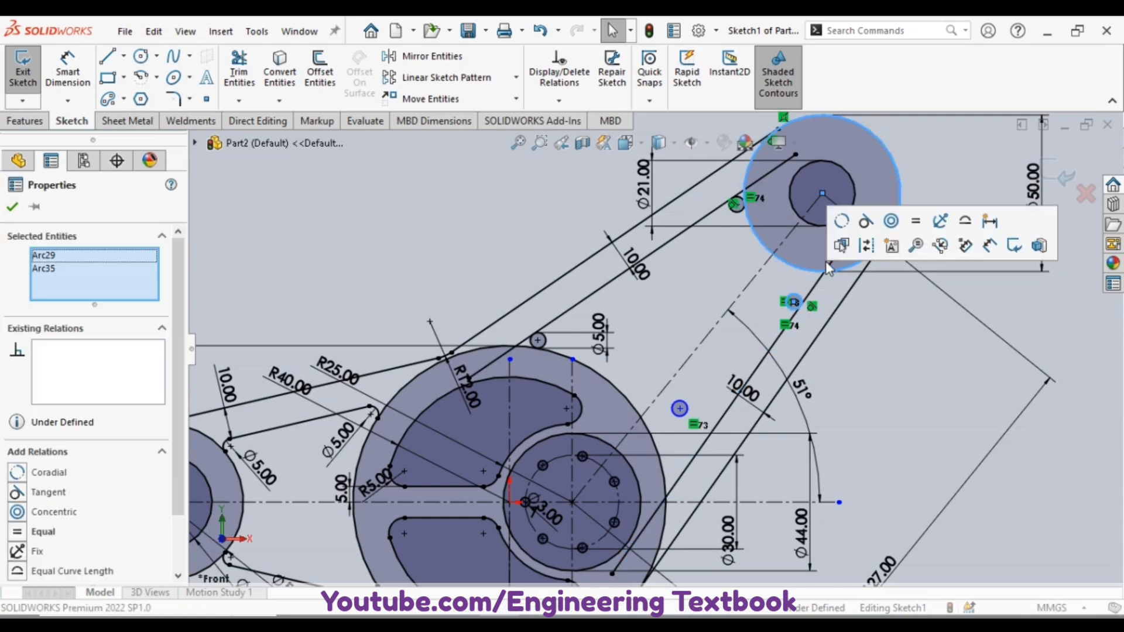
pyautogui.click(847, 229)
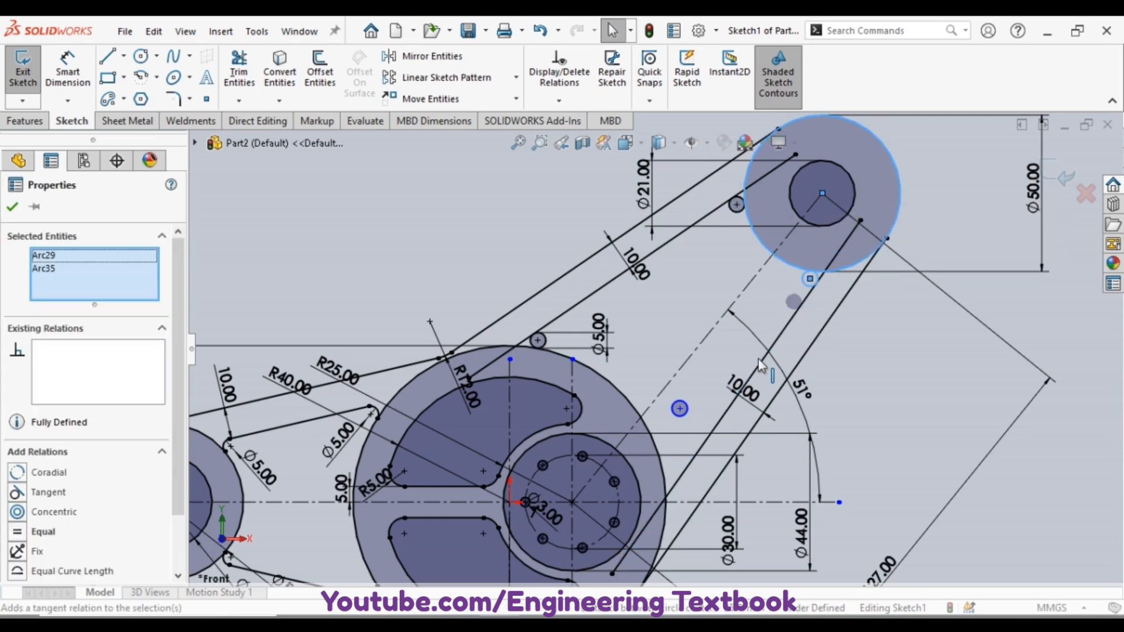
# Step: Make the remaining small circle near the disc tangent to the lower offset line and the 100 mm disc
pyautogui.click(682, 411)
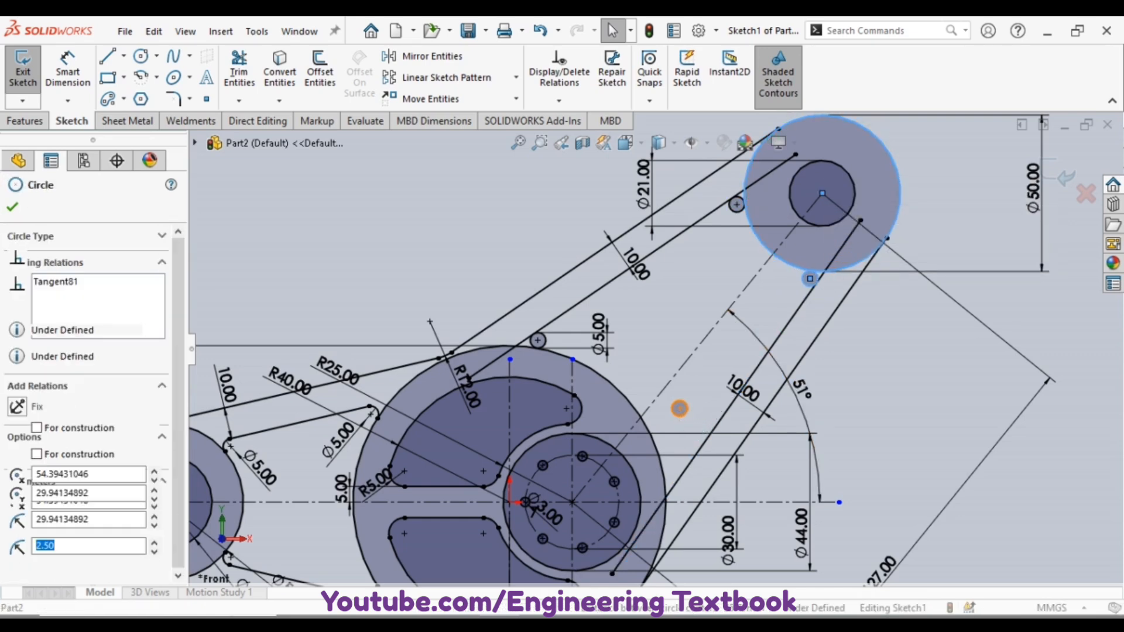
pyautogui.keyDown('ctrl'); pyautogui.click(688, 477); pyautogui.keyUp('ctrl')
pyautogui.click(731, 400)
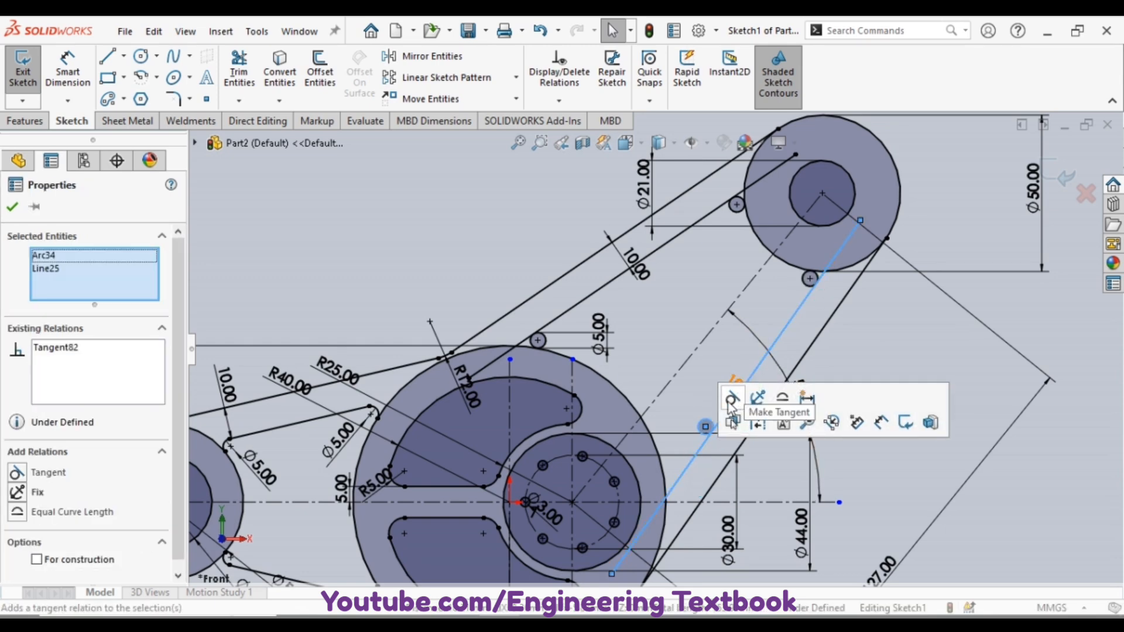
pyautogui.click(662, 466)
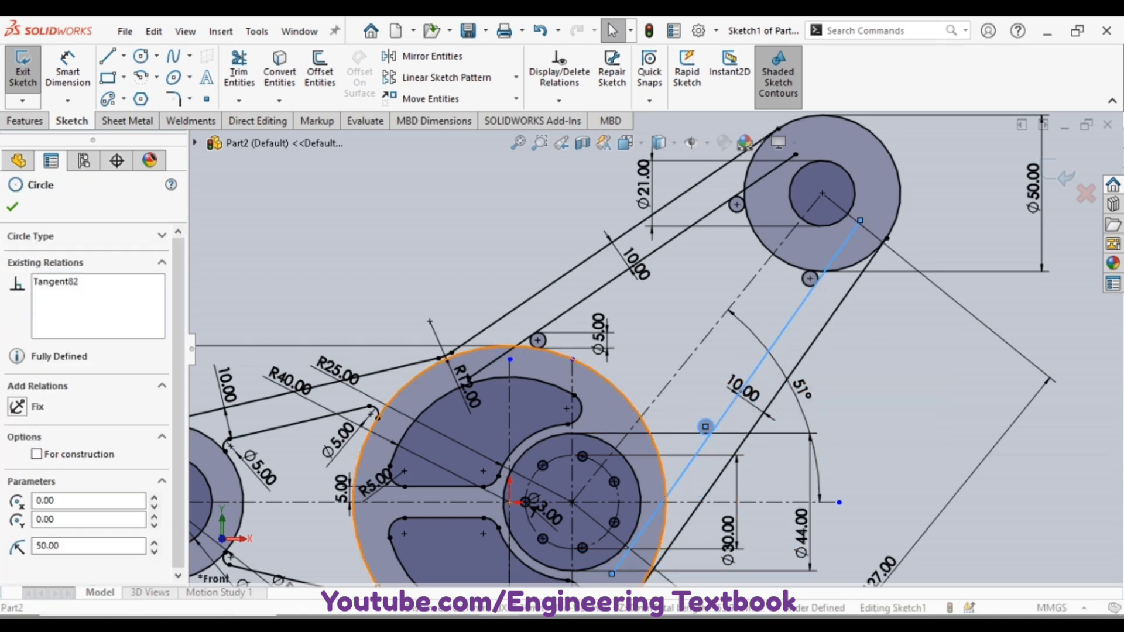
pyautogui.keyDown('ctrl'); pyautogui.click(702, 431); pyautogui.keyUp('ctrl')
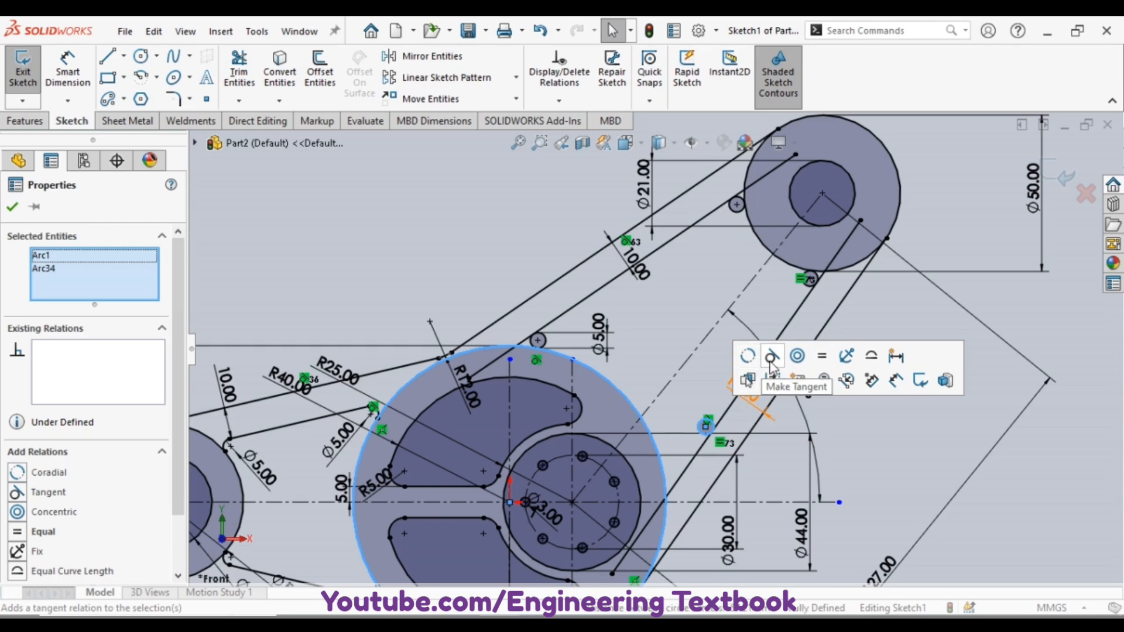
pyautogui.click(771, 369)
pyautogui.click(222, 296)
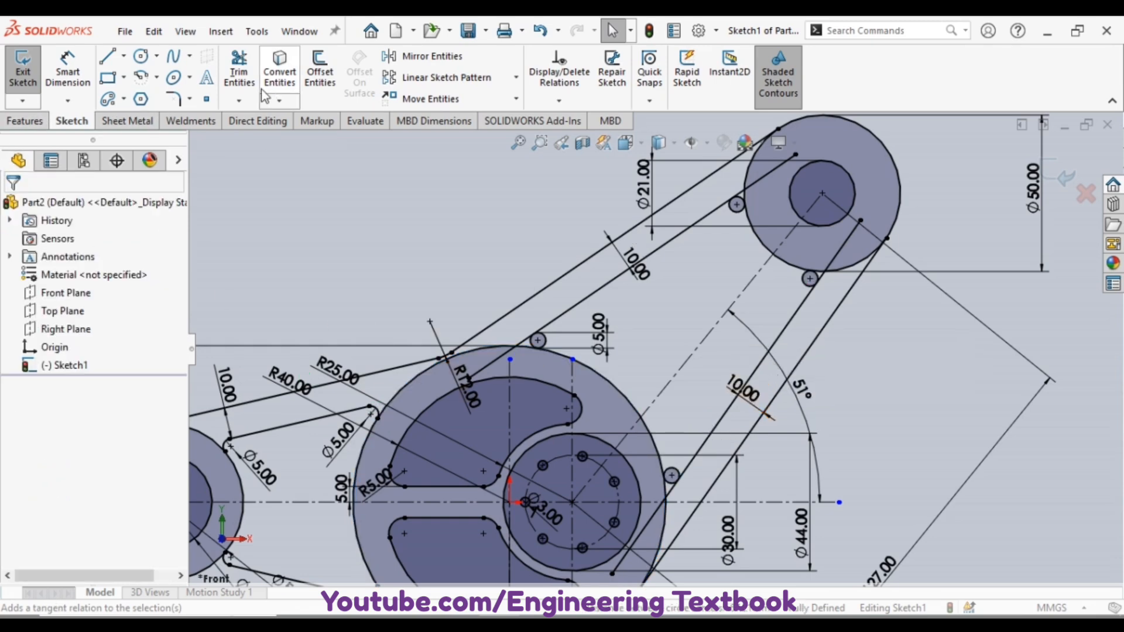
# Step: Trim the upper offset line and its 5 mm circle at the disc, leaving only the fillet arc between line and disc
pyautogui.click(239, 70)
pyautogui.scroll(-4, 481, 410)
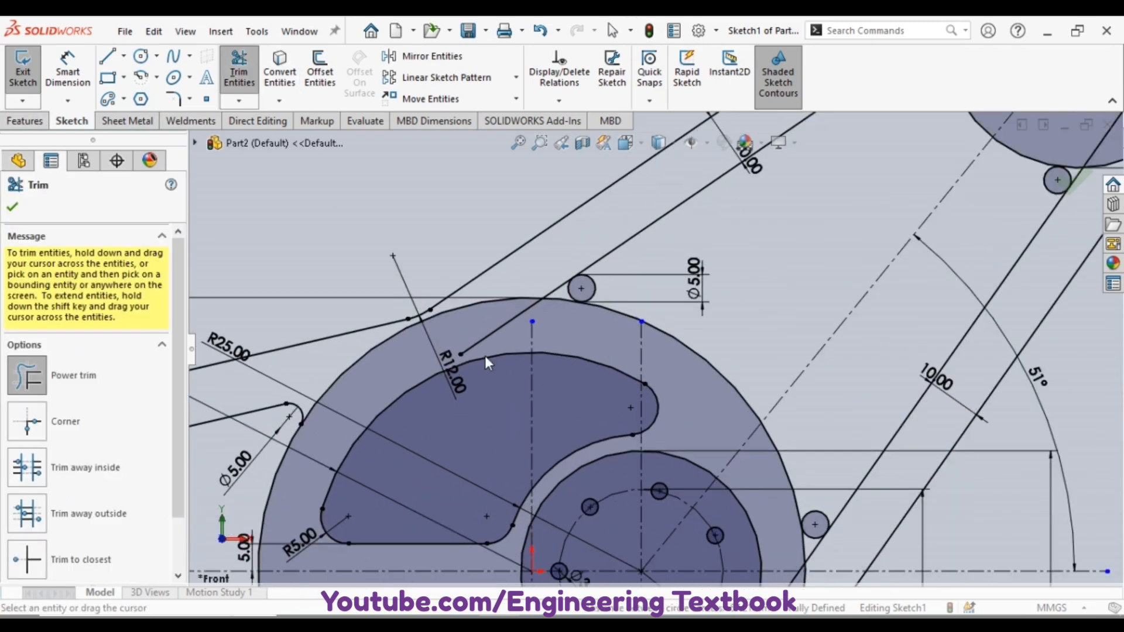
pyautogui.scroll(-5, 484, 356)
pyautogui.moveTo(421, 350); pyautogui.dragTo(507, 353)
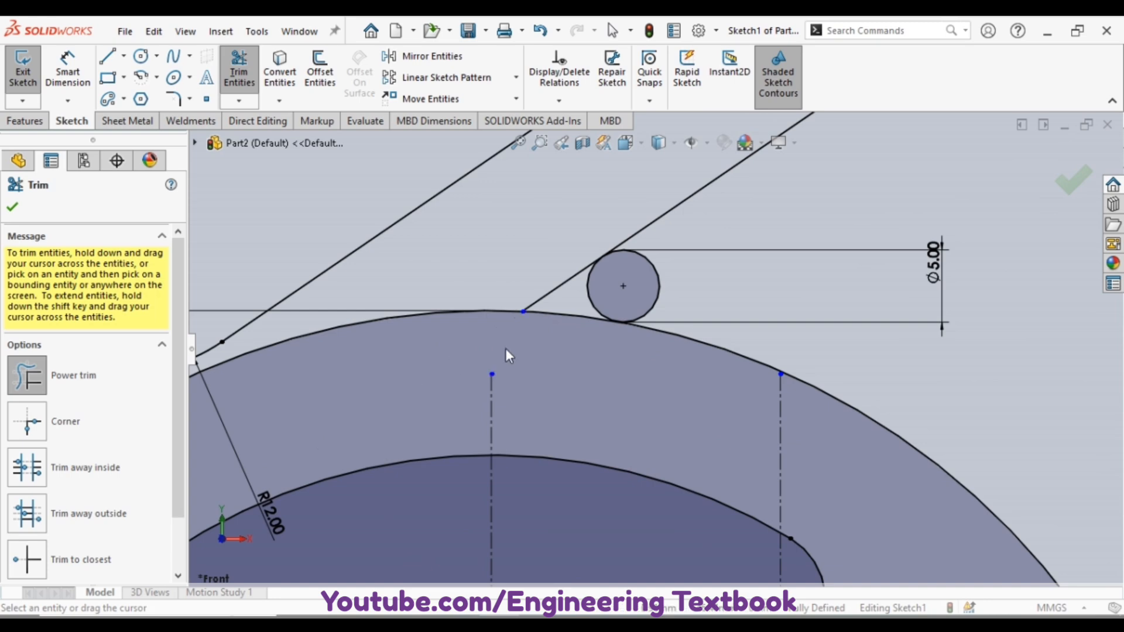
pyautogui.moveTo(560, 283)
pyautogui.mouseDown()
pyautogui.moveTo(733, 251)
pyautogui.moveTo(629, 297)
pyautogui.mouseUp()
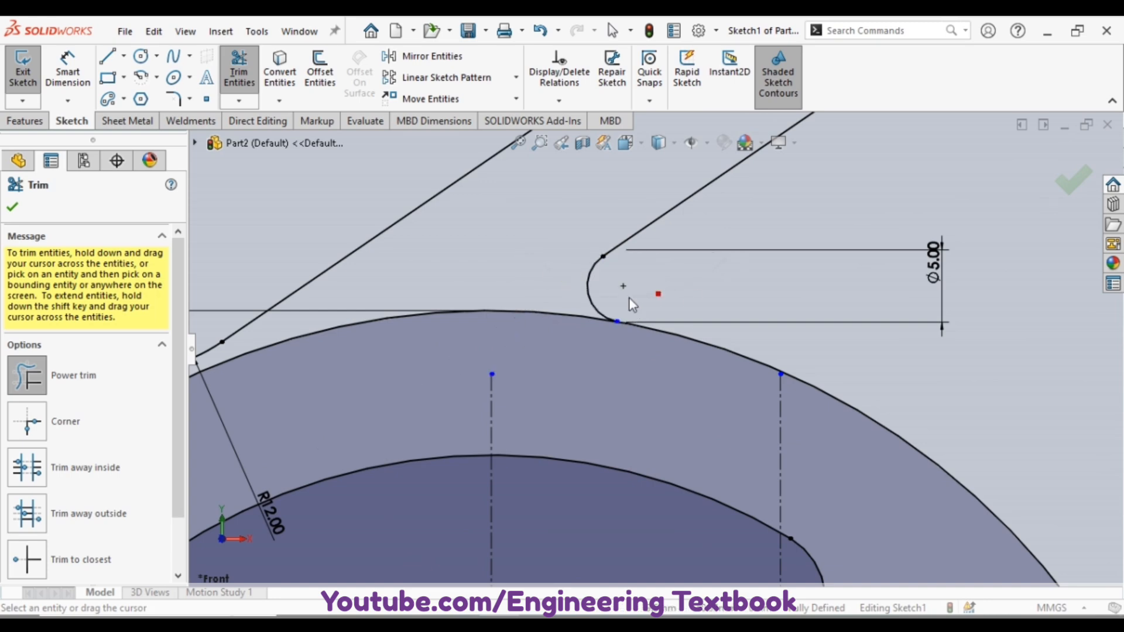
# Step: Trim the small circle at the upper offset line's hub end down to a fillet arc
pyautogui.press('f')
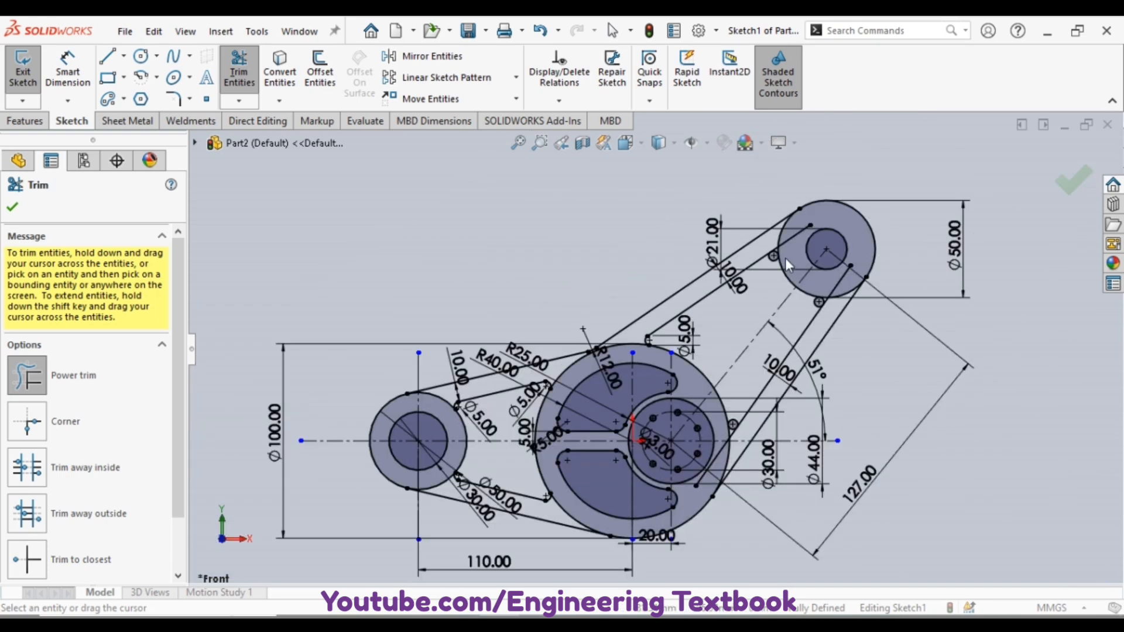
pyautogui.scroll(-5, 784, 258)
pyautogui.scroll(-3, 778, 255)
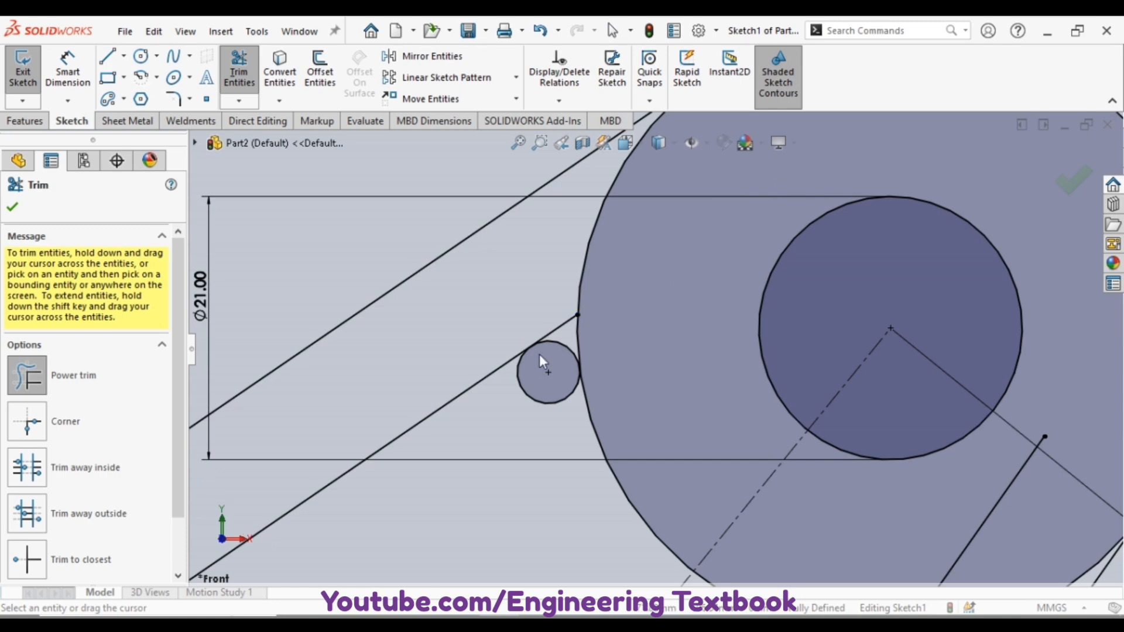
pyautogui.scroll(-4, 539, 353)
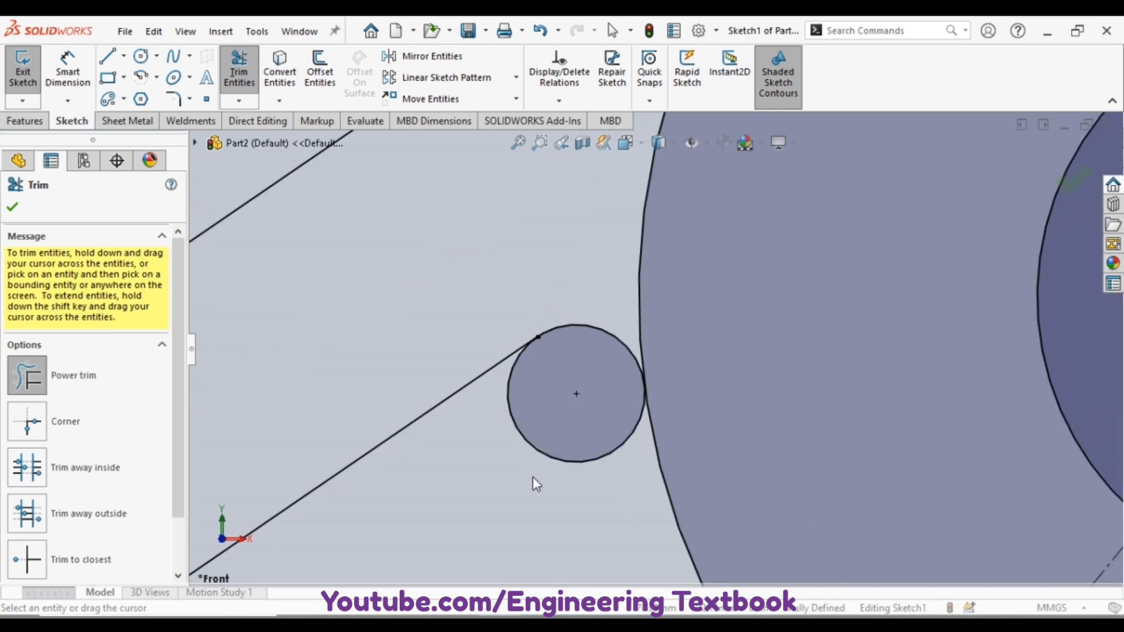
pyautogui.moveTo(532, 476); pyautogui.dragTo(543, 447)
# Step: Trim the lower offset line inside the disc and its adjoining small circle, leaving a fillet arc against the disc
pyautogui.scroll(4, 543, 447)
pyautogui.scroll(4, 543, 447)
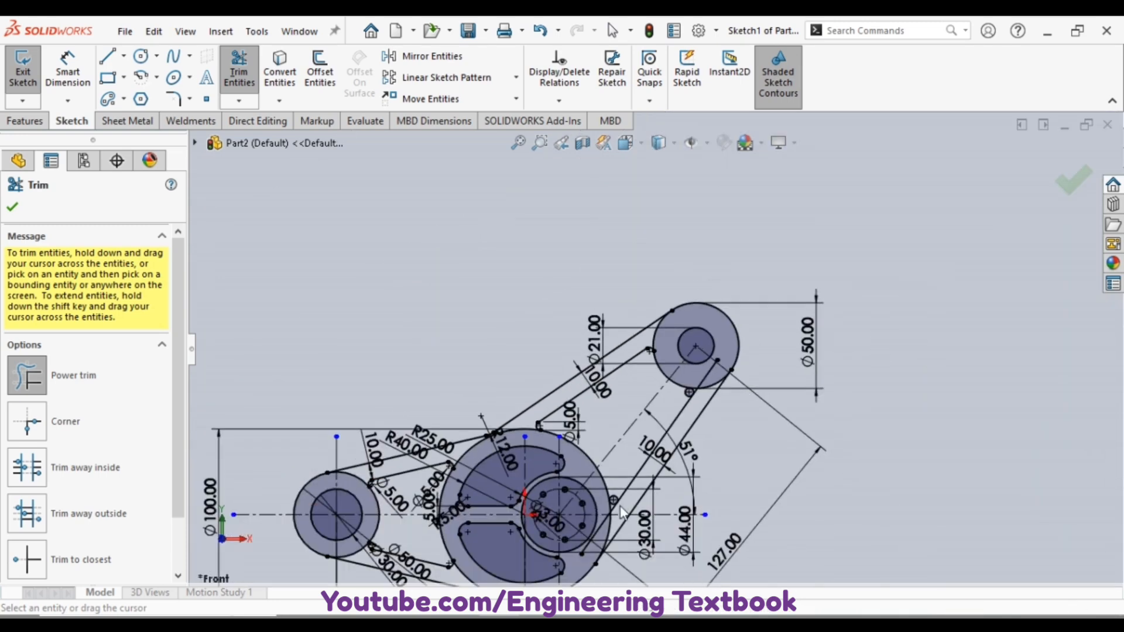
pyautogui.scroll(-4, 612, 479)
pyautogui.scroll(-5, 613, 479)
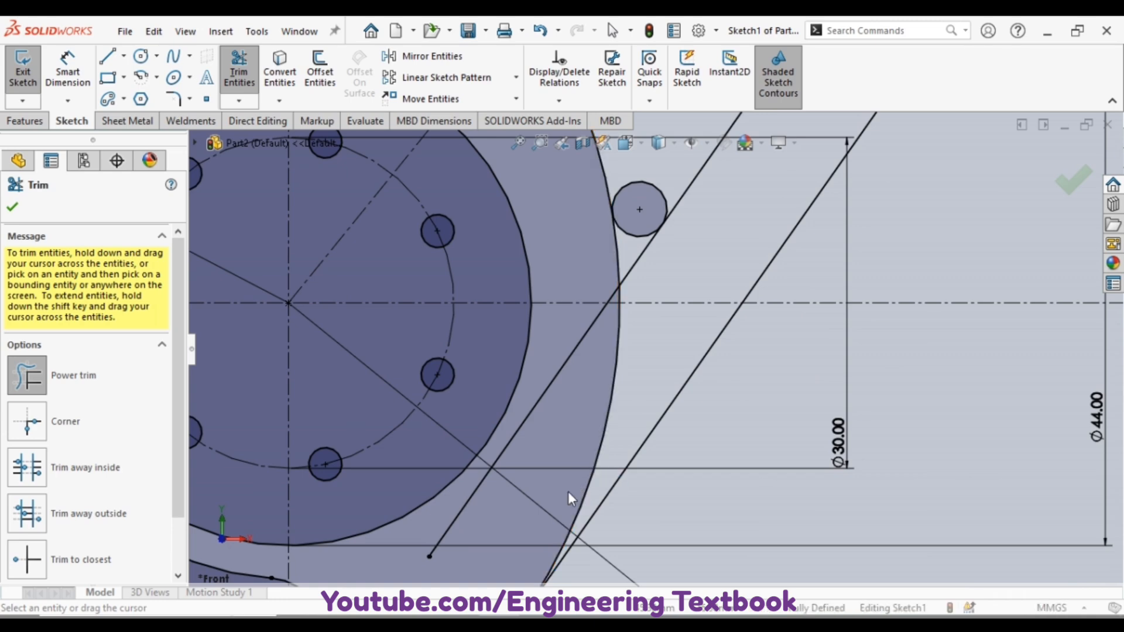
pyautogui.moveTo(465, 508); pyautogui.dragTo(497, 458)
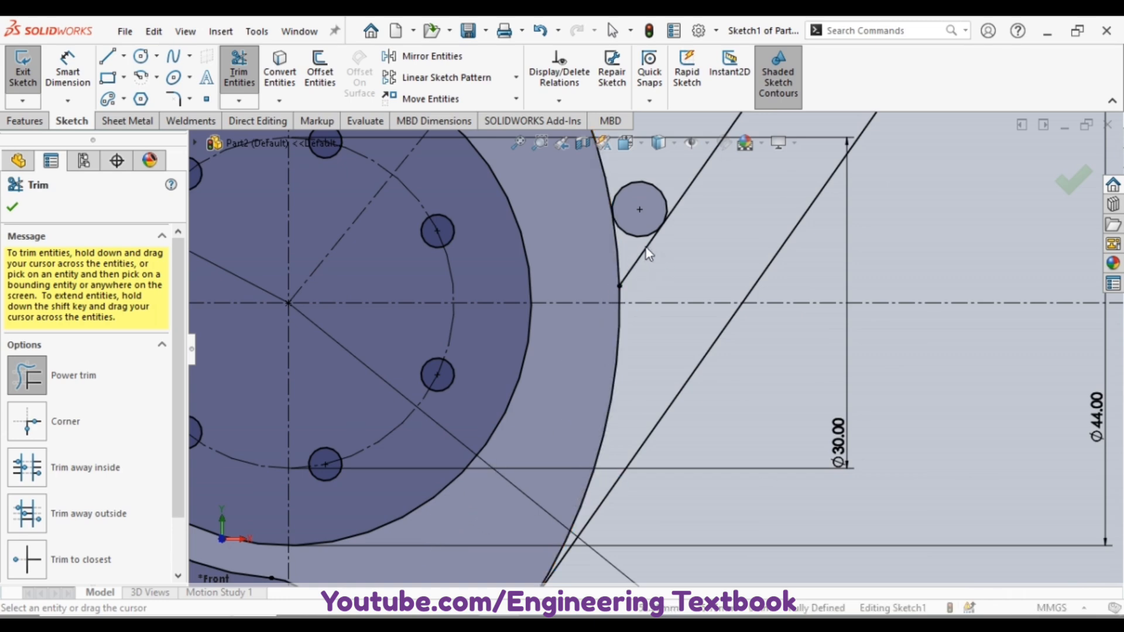
pyautogui.scroll(5, 636, 261)
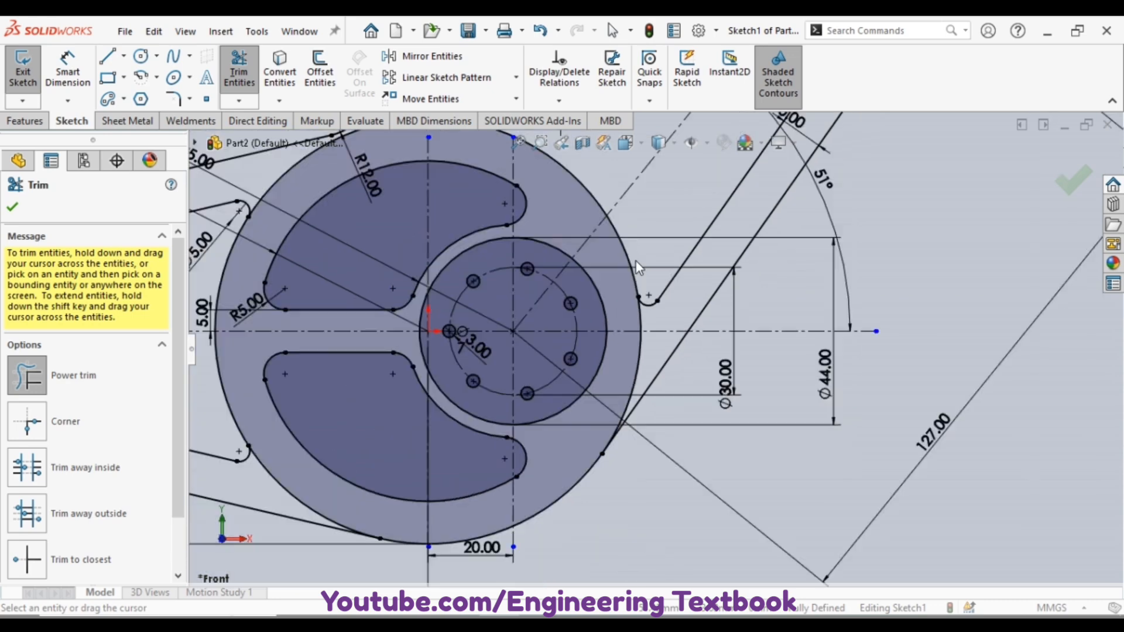
# Step: Trim the small circle at the lower offset line's hub end down to a fillet arc and finish trimming
pyautogui.scroll(-3, 757, 171)
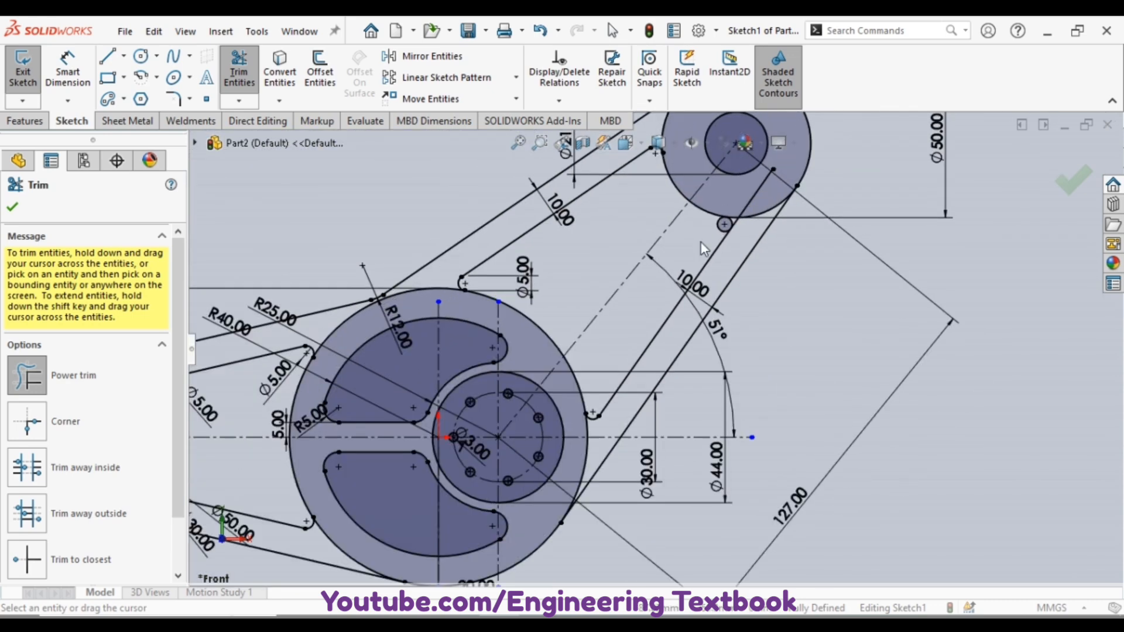
pyautogui.scroll(-5, 760, 192)
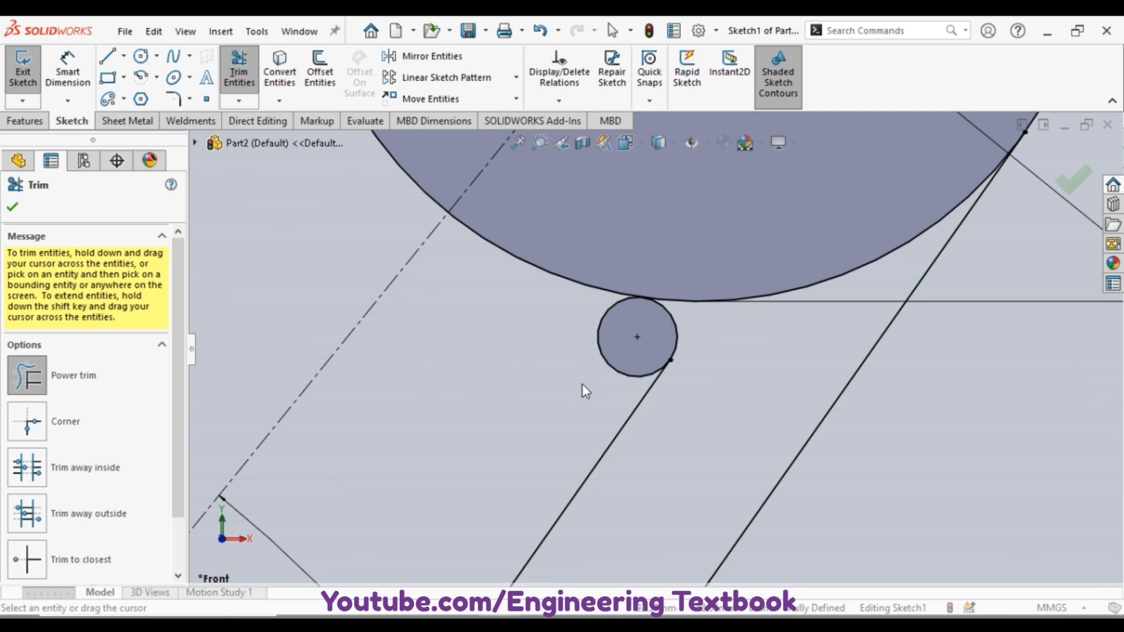
pyautogui.moveTo(582, 385); pyautogui.dragTo(612, 346)
pyautogui.scroll(5, 612, 345)
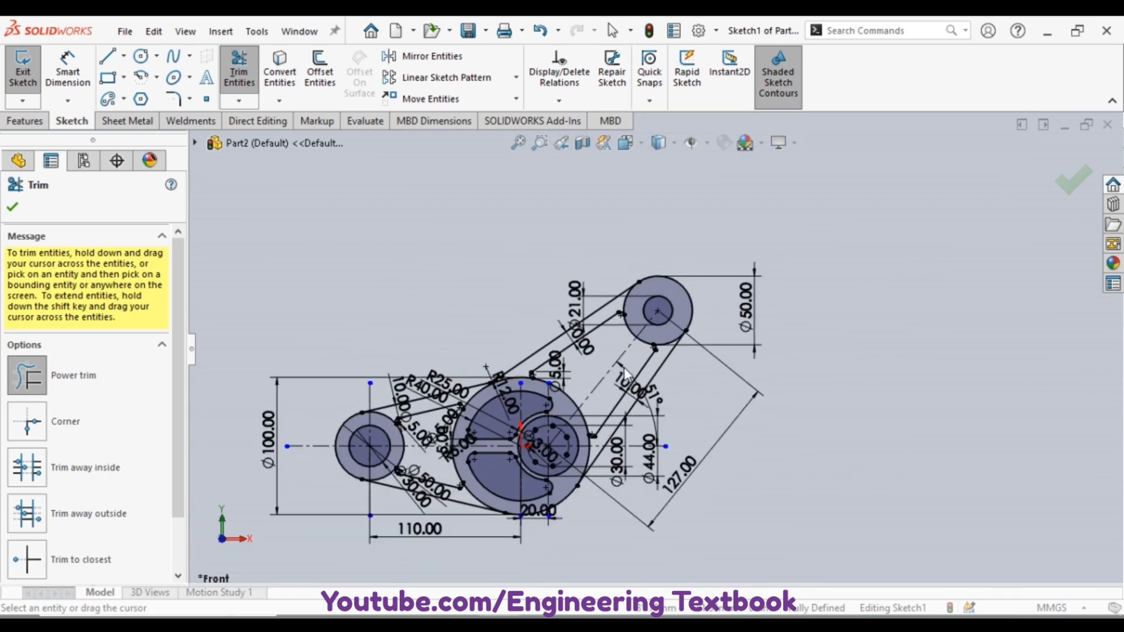
pyautogui.scroll(3, 606, 430)
pyautogui.scroll(-5, 553, 366)
pyautogui.press('Escape')
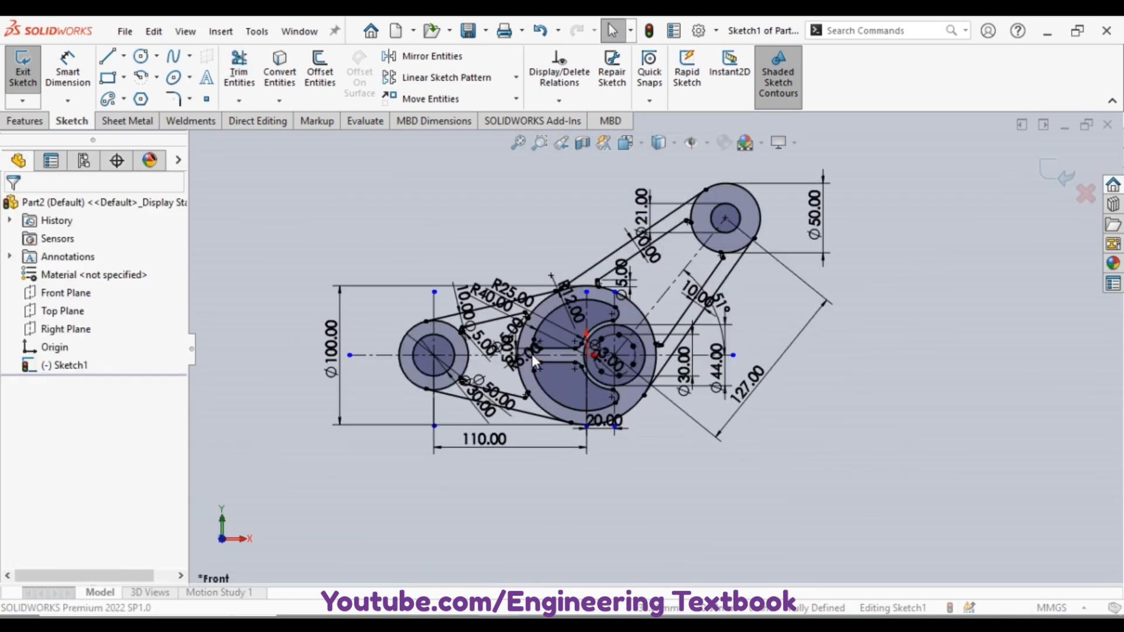
# Step: Exit the completed profile sketch and clear its selection
pyautogui.scroll(-2, 577, 303)
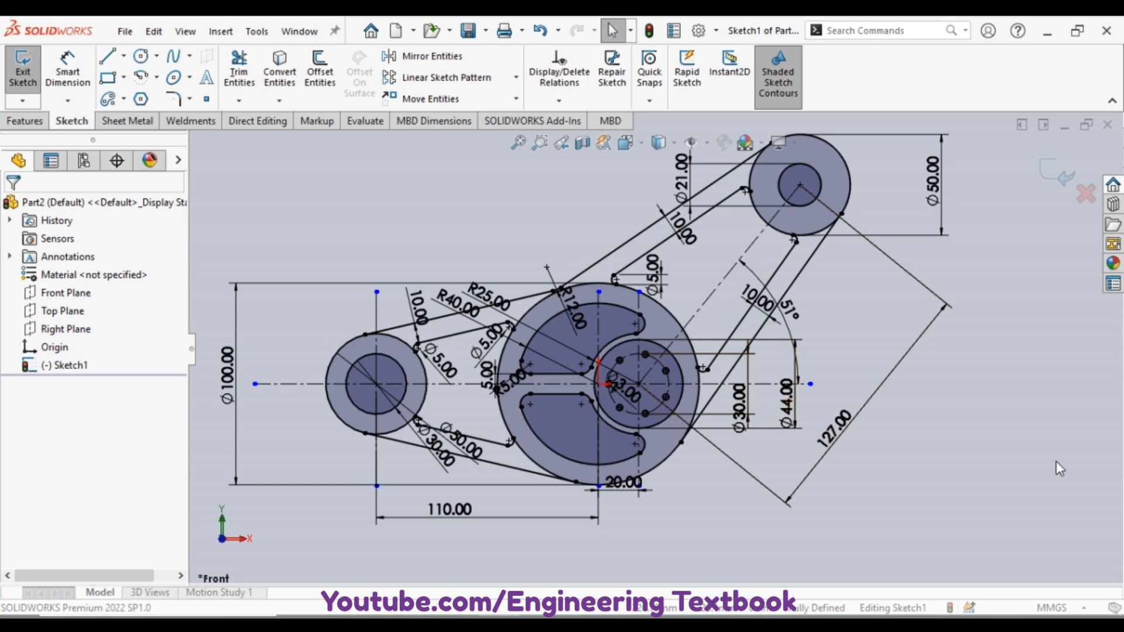
pyautogui.click(1046, 175)
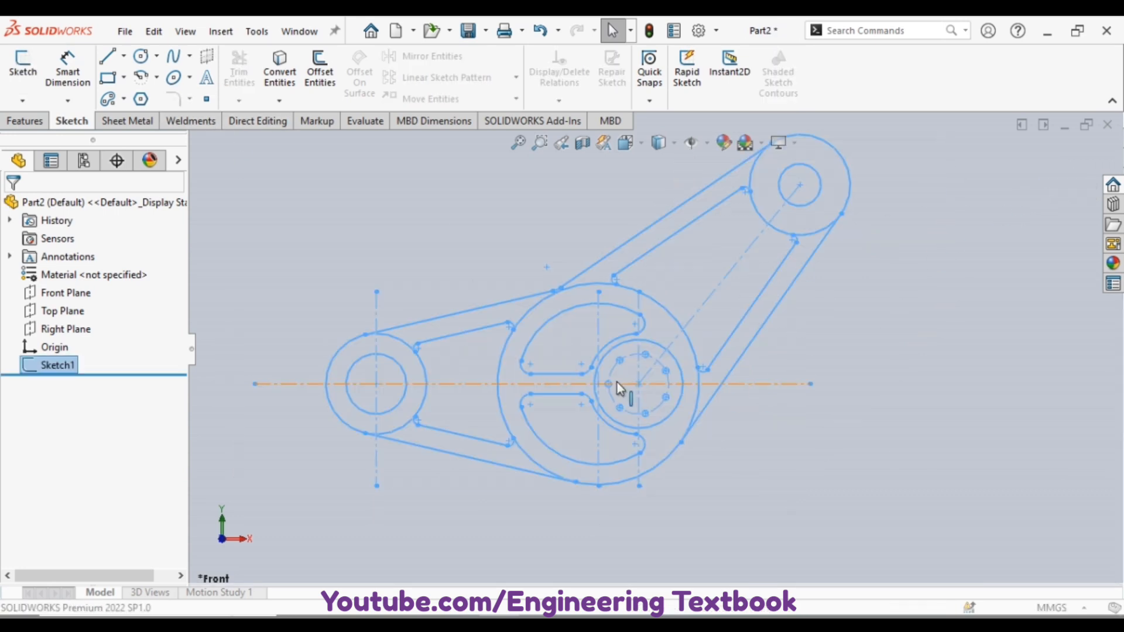
pyautogui.click(903, 402)
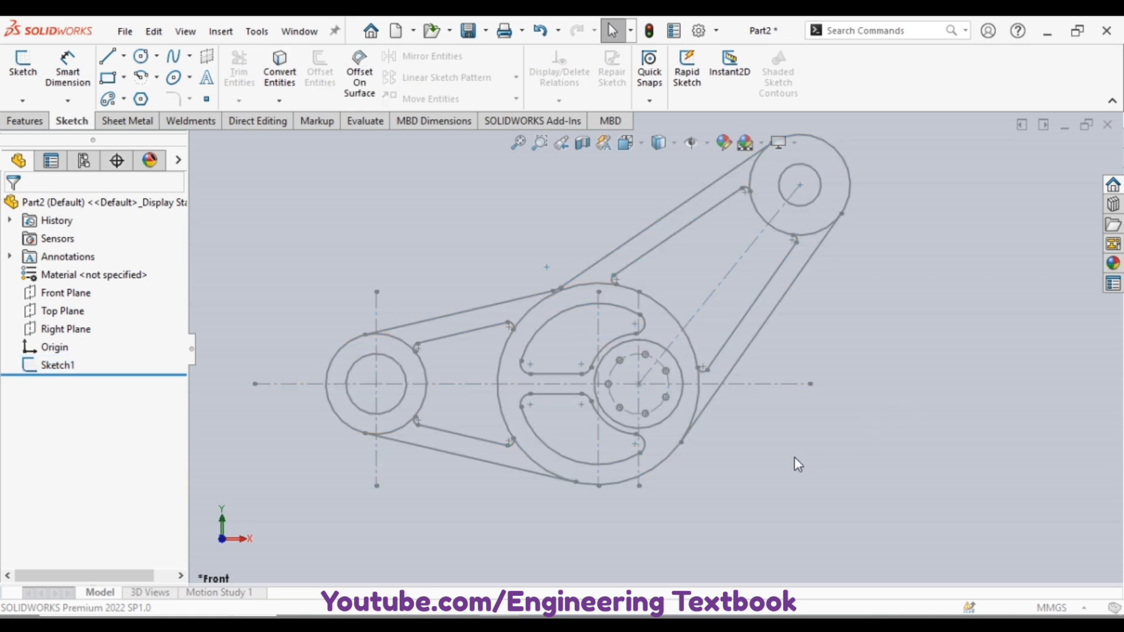
pyautogui.scroll(-2, 518, 401)
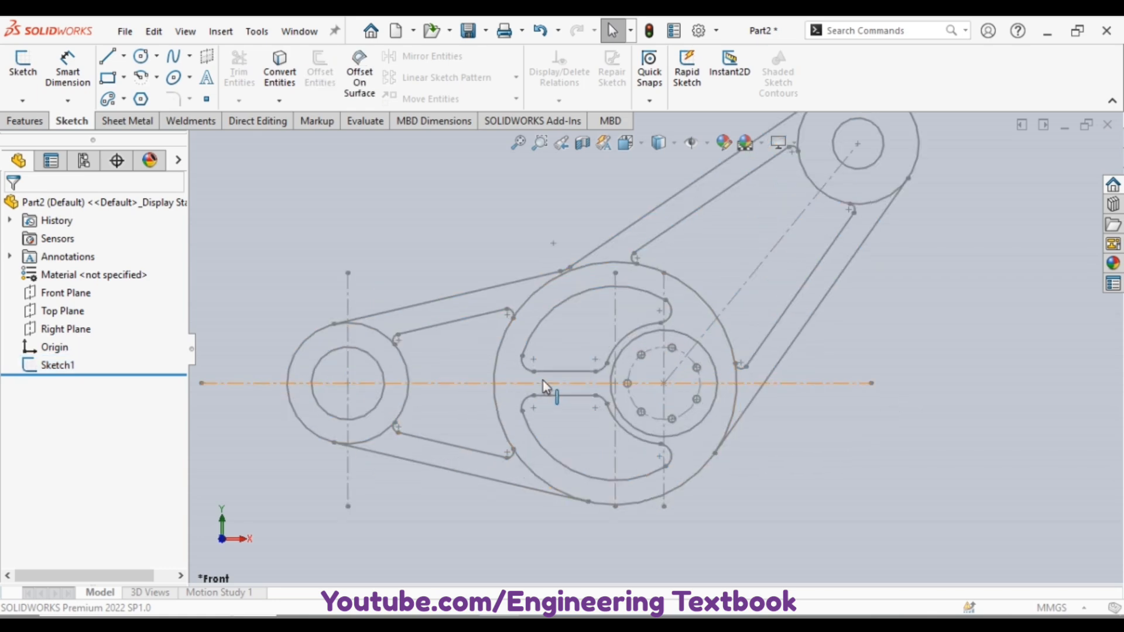
pyautogui.scroll(1, 543, 387)
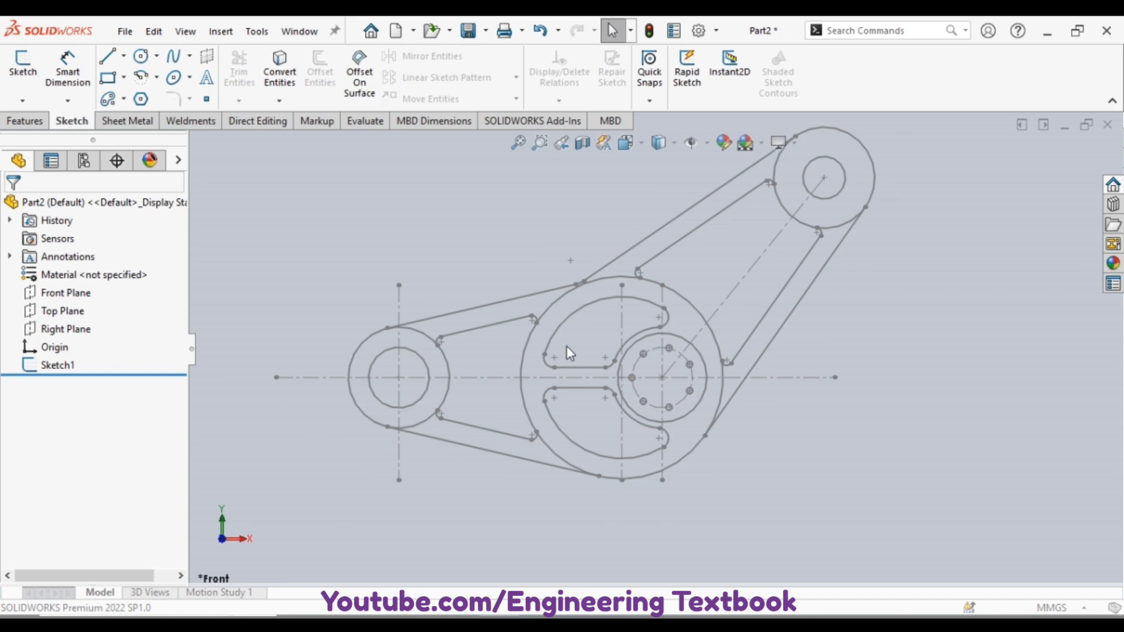